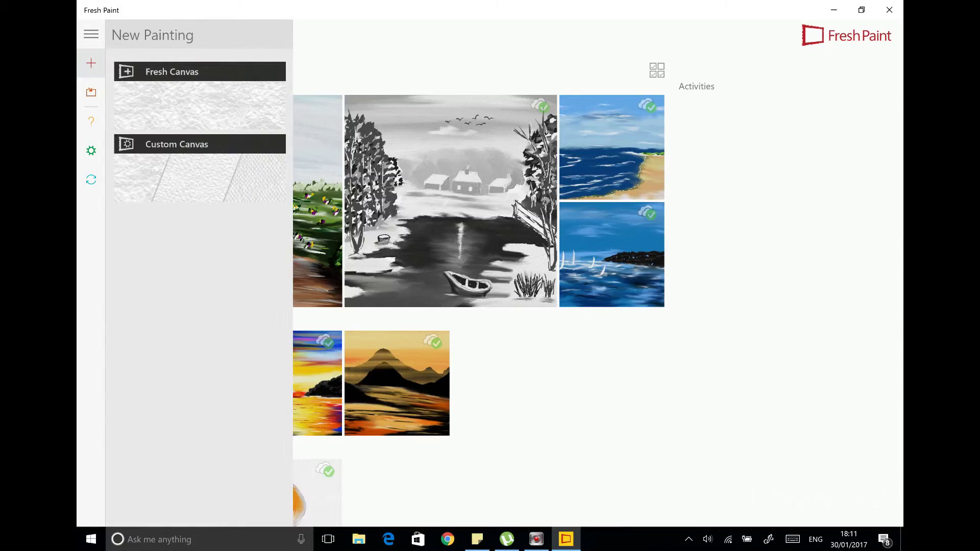
# Start a fresh blank canvas and load the light-blue colour swatch
pyautogui.click(197, 70)
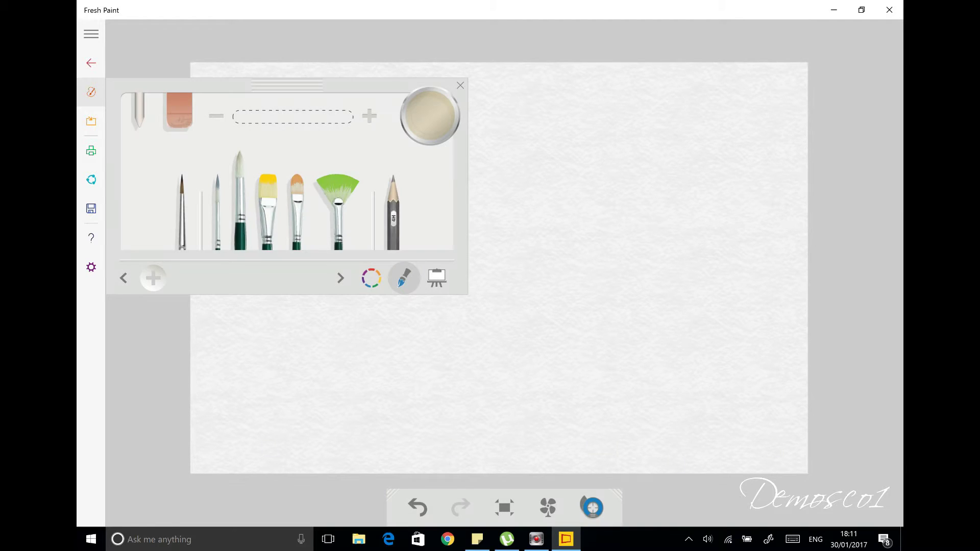
pyautogui.click(371, 278)
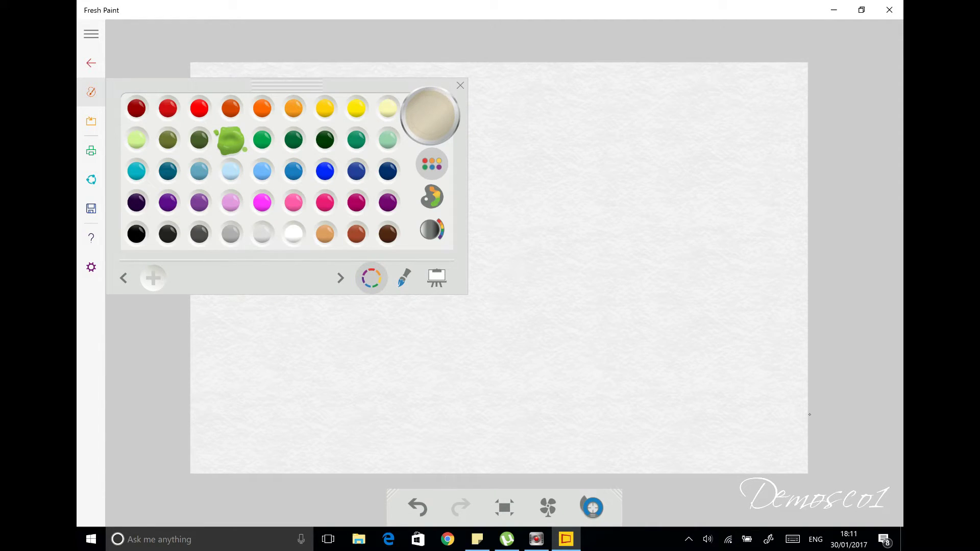
pyautogui.click(231, 171)
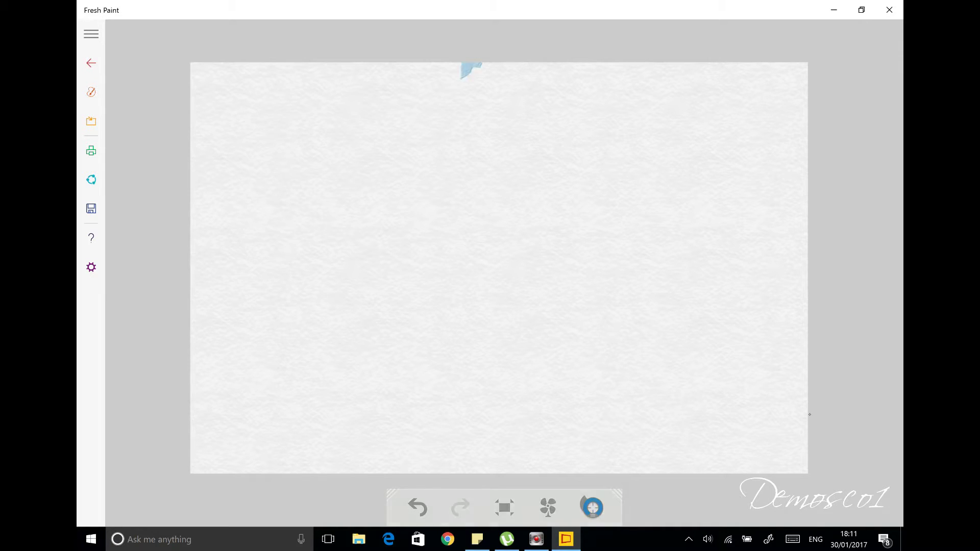
# Sweep long vertical light-blue strokes down the canvas for a streaky sky
pyautogui.moveTo(466, 64); pyautogui.dragTo(462, 364)
pyautogui.moveTo(506, 65); pyautogui.dragTo(498, 384)
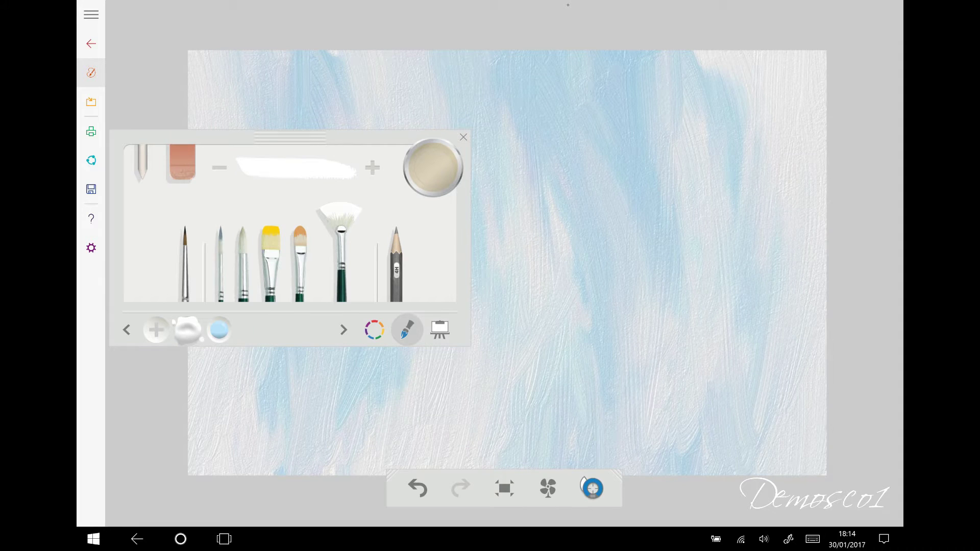
# Load mint-green paint and block in green tree shapes on the left and right
pyautogui.click(374, 329)
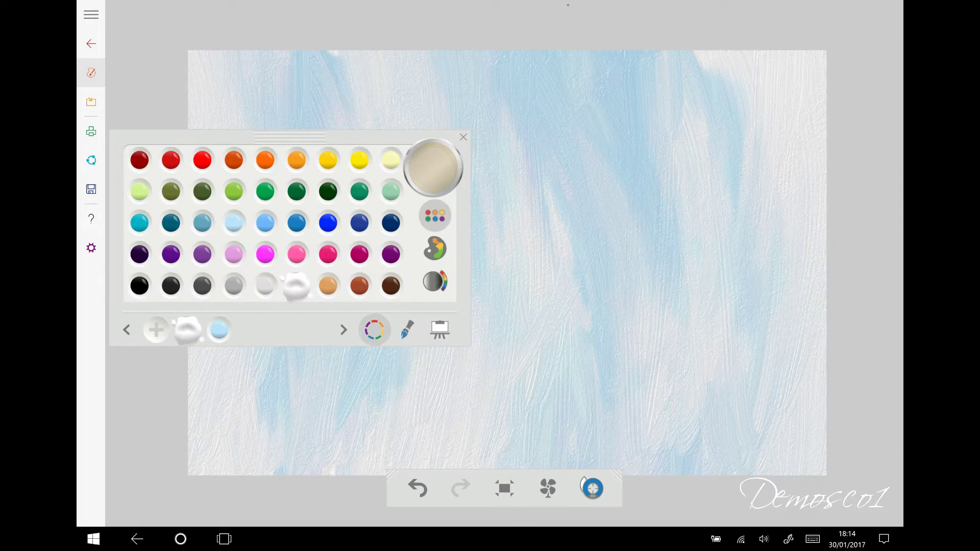
pyautogui.click(391, 192)
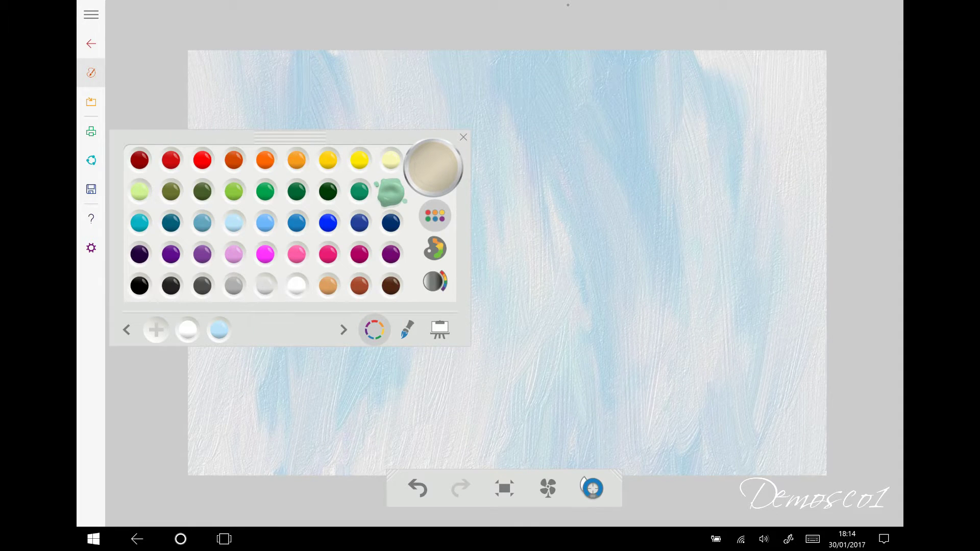
pyautogui.click(463, 137)
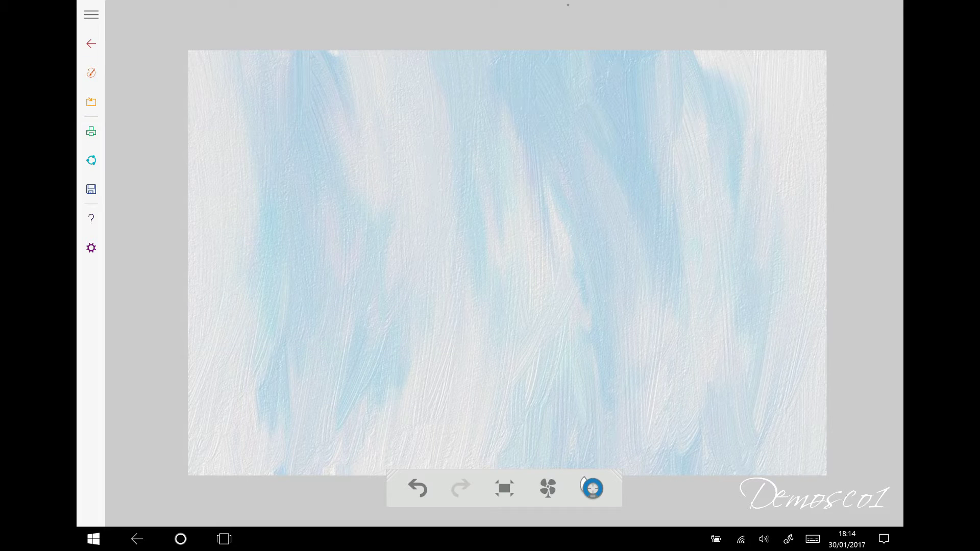
pyautogui.moveTo(212, 271)
pyautogui.mouseDown()
pyautogui.moveTo(240, 342)
pyautogui.moveTo(286, 358)
pyautogui.moveTo(332, 352)
pyautogui.moveTo(340, 368)
pyautogui.mouseUp()
pyautogui.moveTo(641, 301); pyautogui.dragTo(822, 358)
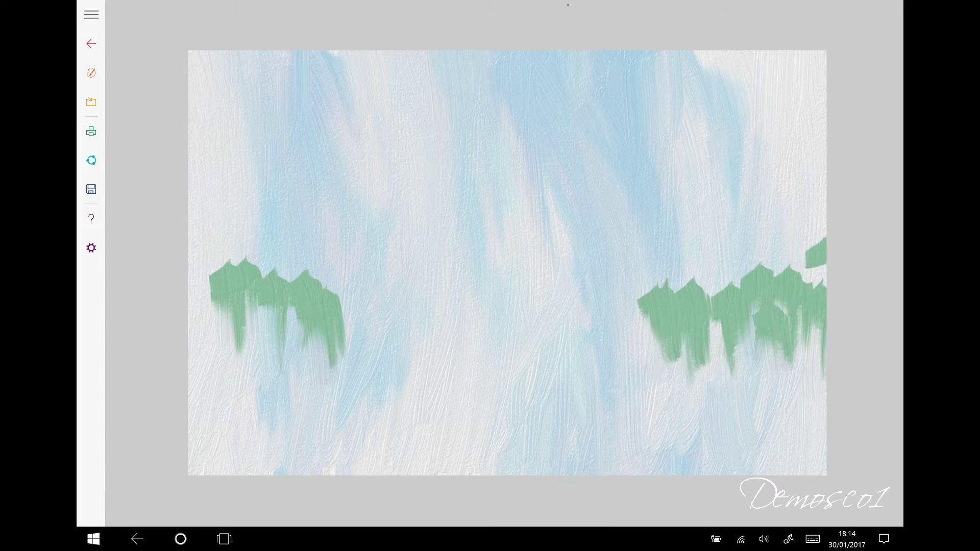
pyautogui.moveTo(771, 229); pyautogui.dragTo(822, 311)
pyautogui.moveTo(194, 245); pyautogui.dragTo(229, 398)
# Enlarge both green masses and blend the right one into streaks
pyautogui.moveTo(276, 332); pyautogui.dragTo(378, 429)
pyautogui.moveTo(725, 230); pyautogui.dragTo(822, 378)
pyautogui.moveTo(326, 265); pyautogui.dragTo(358, 470)
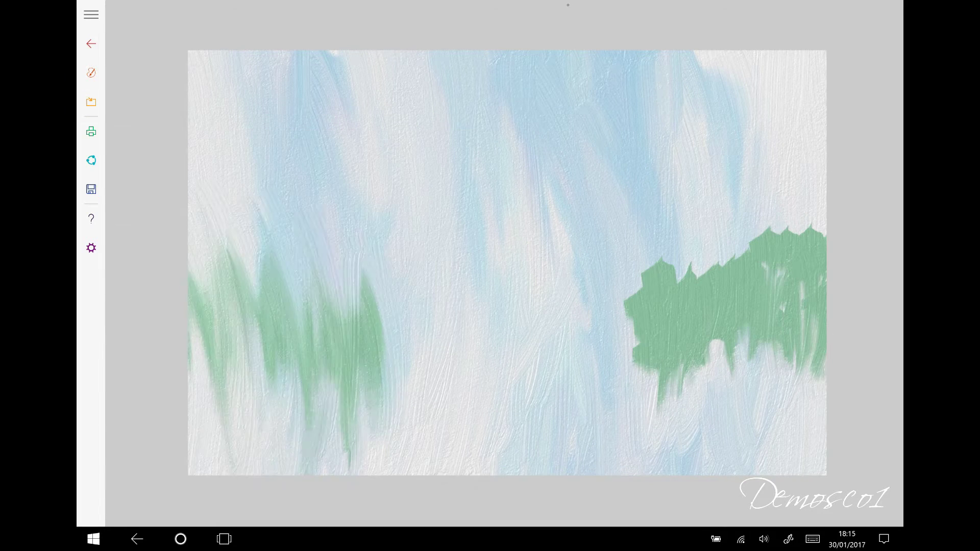
pyautogui.moveTo(679, 240); pyautogui.dragTo(664, 413)
pyautogui.moveTo(740, 235); pyautogui.dragTo(654, 460)
pyautogui.click(90, 102)
# Add a left tree shape and rework both green masses into streaky shapes
pyautogui.moveTo(220, 224); pyautogui.dragTo(230, 383)
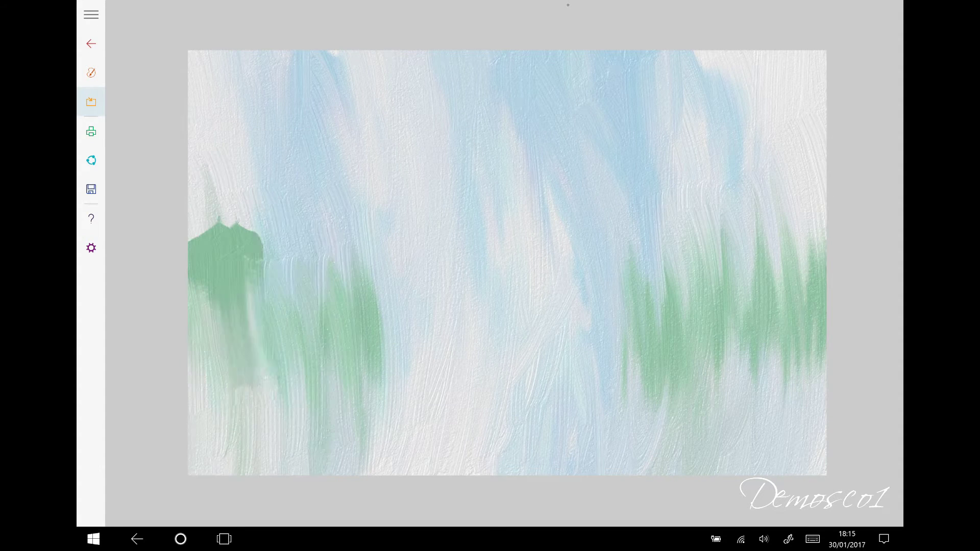
pyautogui.moveTo(266, 224); pyautogui.dragTo(326, 449)
pyautogui.moveTo(679, 204); pyautogui.dragTo(796, 439)
pyautogui.moveTo(235, 209); pyautogui.dragTo(357, 388)
pyautogui.moveTo(643, 200); pyautogui.dragTo(664, 347)
pyautogui.moveTo(786, 199); pyautogui.dragTo(725, 470)
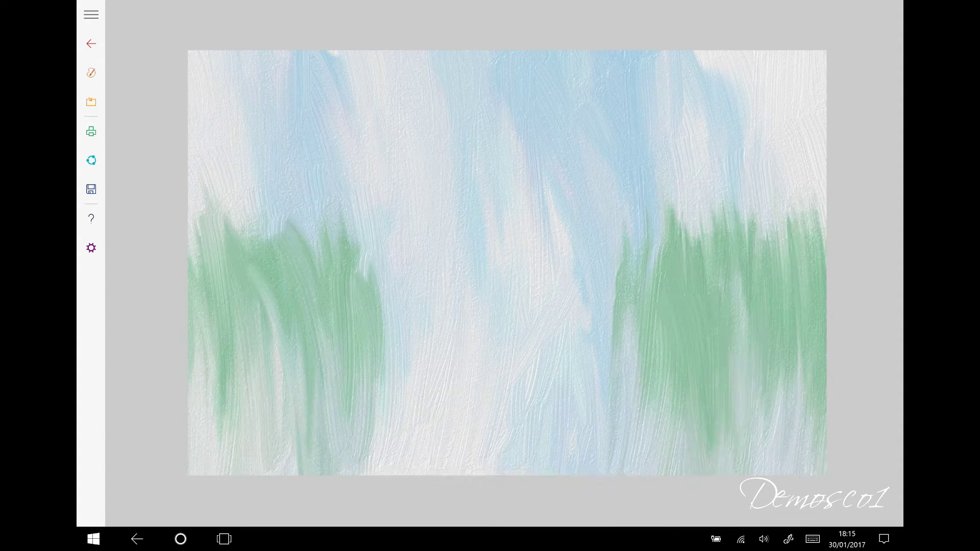
pyautogui.moveTo(204, 240); pyautogui.dragTo(225, 408)
pyautogui.moveTo(796, 127); pyautogui.dragTo(786, 296)
pyautogui.moveTo(266, 214); pyautogui.dragTo(285, 367)
pyautogui.moveTo(230, 164); pyautogui.dragTo(235, 281)
# Streak the green masses downward into grass-like vertical strokes
pyautogui.click(91, 72)
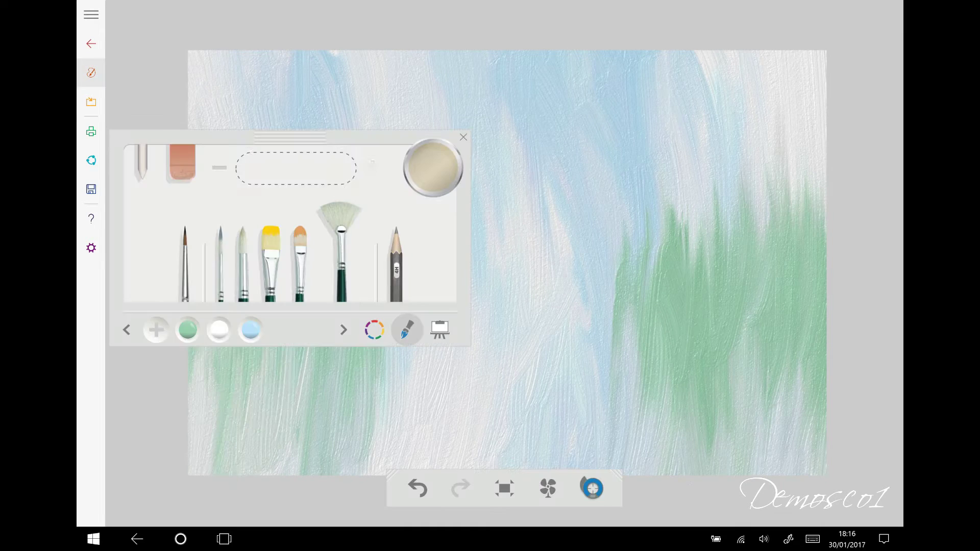
pyautogui.moveTo(337, 194); pyautogui.dragTo(342, 388)
pyautogui.moveTo(296, 414); pyautogui.dragTo(311, 475)
pyautogui.moveTo(789, 192); pyautogui.dragTo(812, 445)
pyautogui.moveTo(618, 229); pyautogui.dragTo(654, 444)
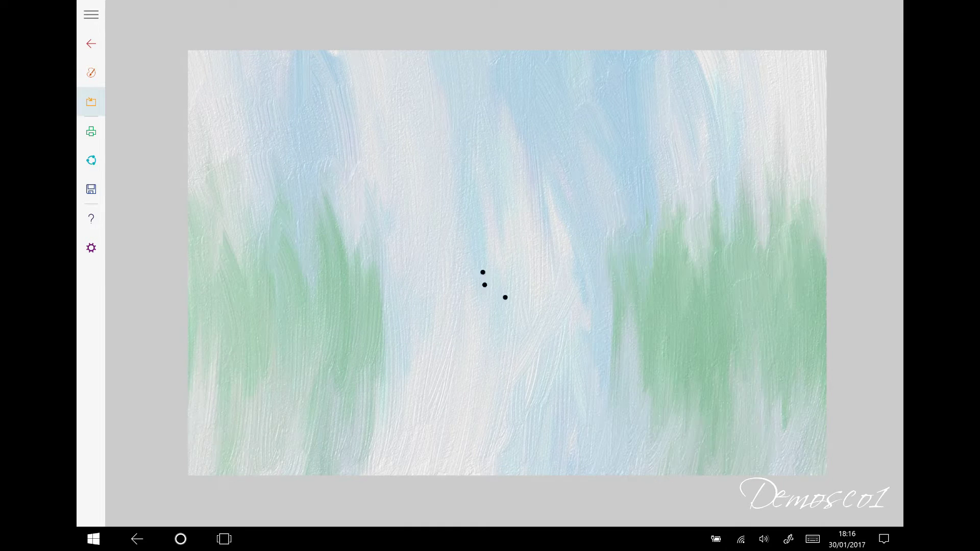
# Paint short vertical grass blades atop the left and right green masses
pyautogui.moveTo(207, 179); pyautogui.dragTo(204, 245)
pyautogui.moveTo(289, 176); pyautogui.dragTo(289, 250)
pyautogui.moveTo(324, 189); pyautogui.dragTo(327, 256)
pyautogui.moveTo(694, 176); pyautogui.dragTo(692, 250)
pyautogui.moveTo(799, 156); pyautogui.dragTo(802, 239)
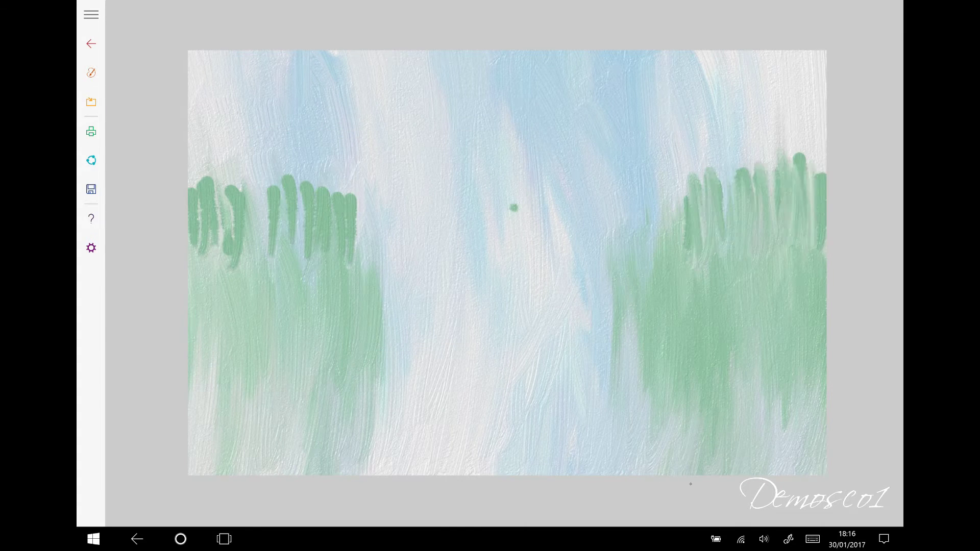
# Soften the grass blades into streaks and extend the right grass higher
pyautogui.moveTo(807, 135); pyautogui.dragTo(809, 253)
pyautogui.moveTo(268, 161); pyautogui.dragTo(270, 281)
pyautogui.moveTo(232, 163); pyautogui.dragTo(235, 283)
pyautogui.moveTo(204, 160); pyautogui.dragTo(207, 291)
pyautogui.moveTo(810, 115); pyautogui.dragTo(812, 219)
pyautogui.moveTo(802, 66); pyautogui.dragTo(804, 222)
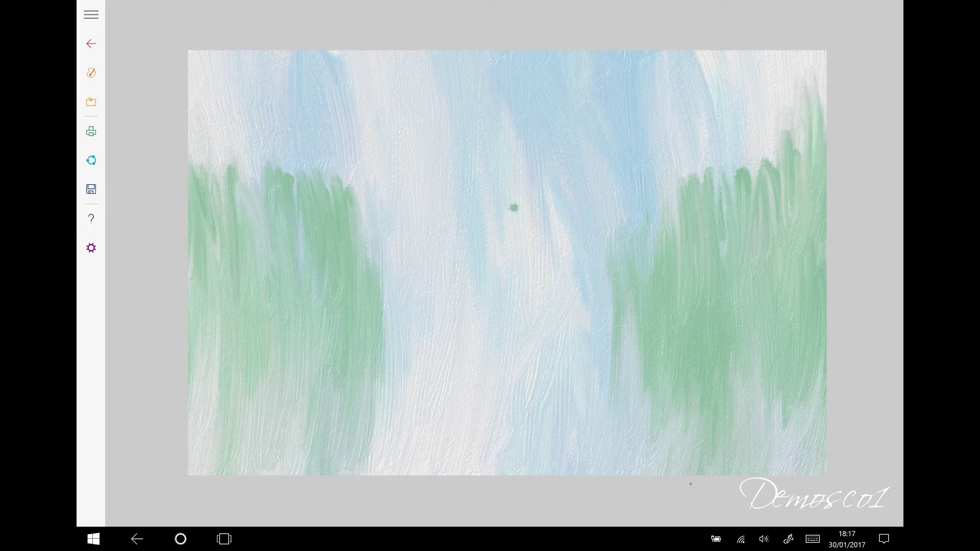
pyautogui.moveTo(755, 135); pyautogui.dragTo(720, 263)
pyautogui.click(91, 72)
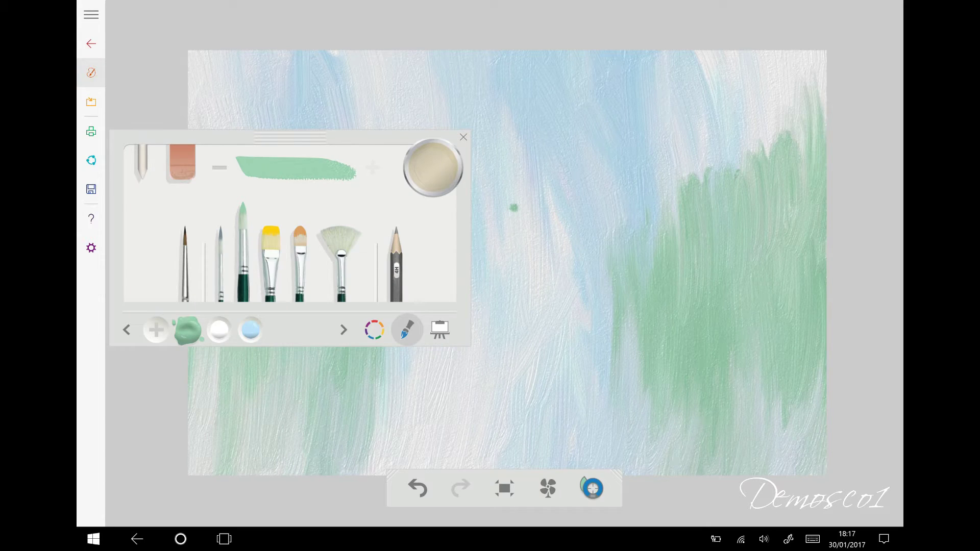
# Switch to the fan brush and mix a large blob of dark green on the palette
pyautogui.click(340, 230)
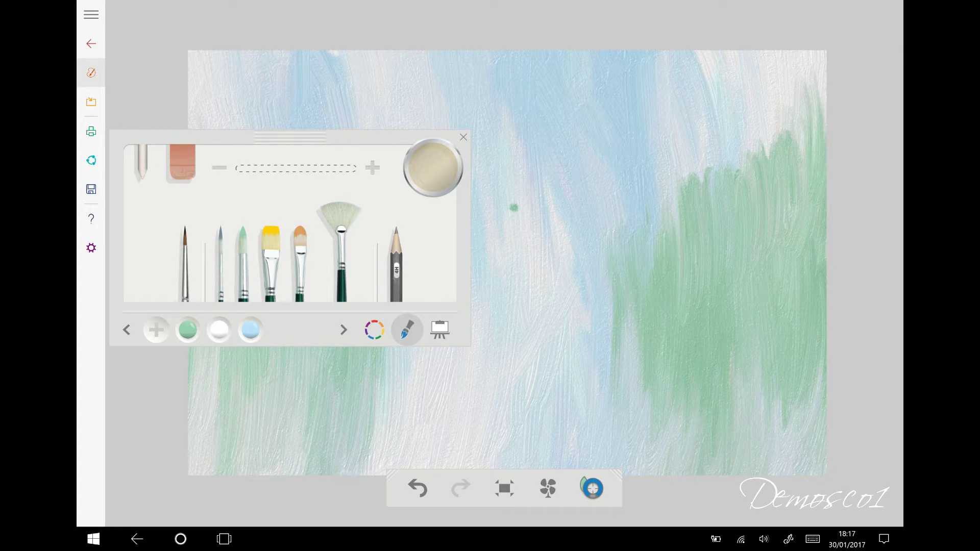
pyautogui.click(374, 330)
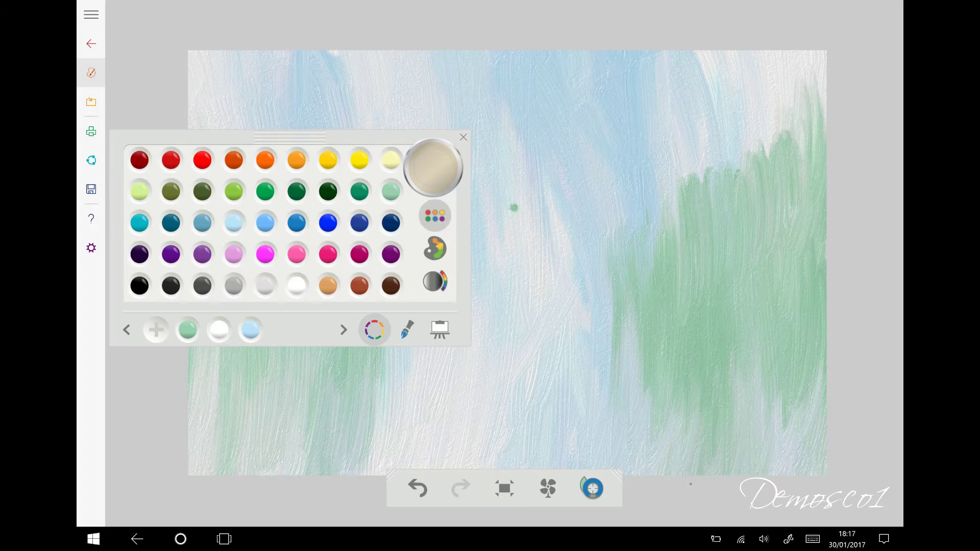
pyautogui.click(435, 248)
pyautogui.click(435, 215)
pyautogui.click(435, 248)
pyautogui.click(435, 215)
pyautogui.click(435, 248)
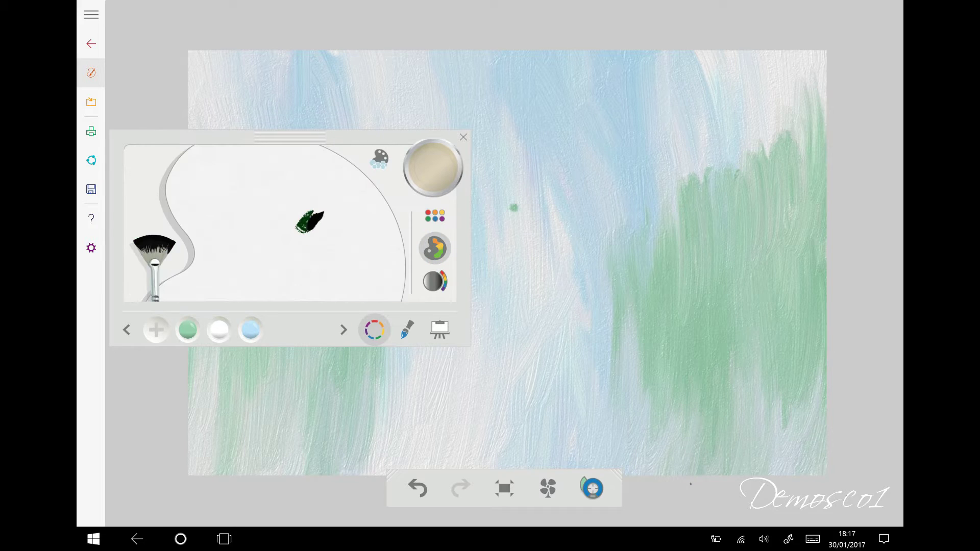
pyautogui.moveTo(309, 225)
pyautogui.mouseDown()
pyautogui.moveTo(327, 225)
pyautogui.moveTo(304, 212)
pyautogui.mouseUp()
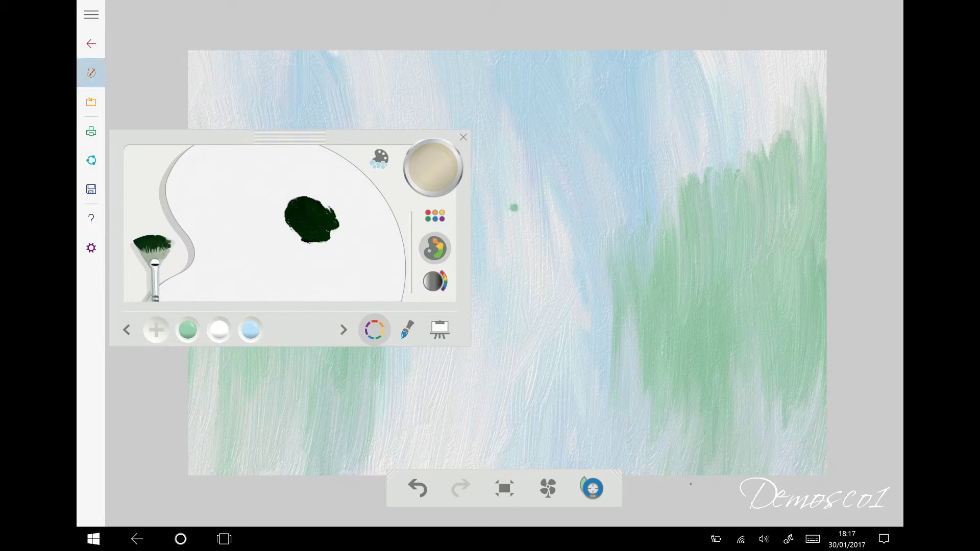
pyautogui.click(91, 73)
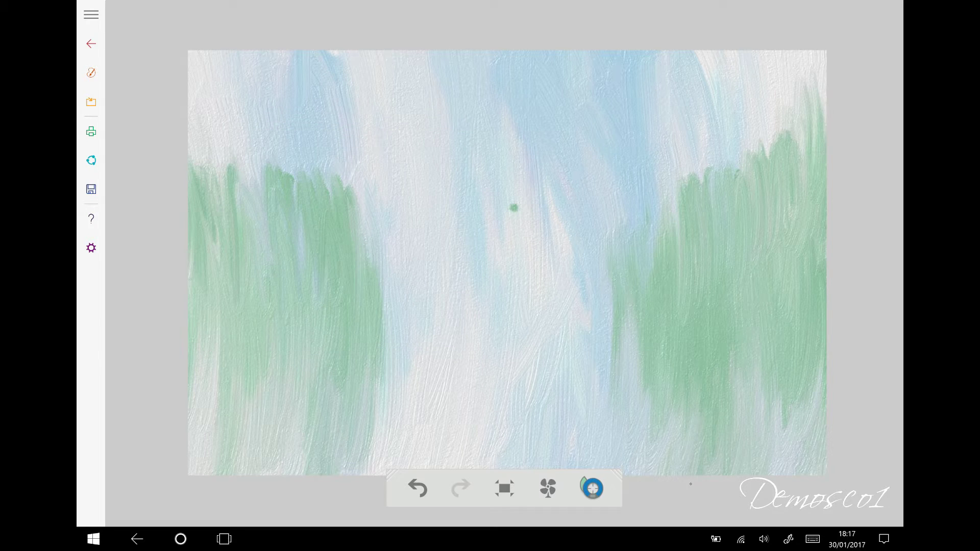
pyautogui.click(91, 72)
# Paint and fill a dark green bush mass at the lower left
pyautogui.click(91, 73)
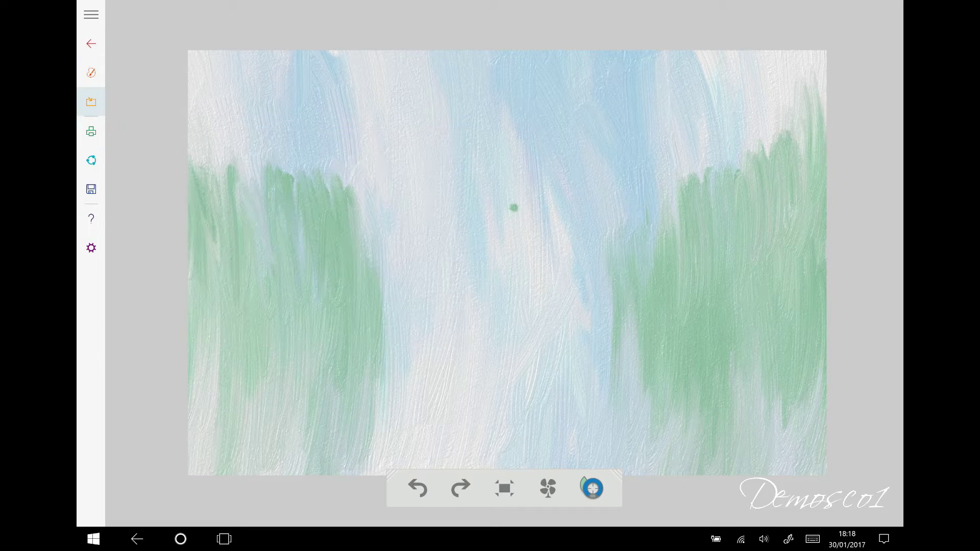
pyautogui.moveTo(307, 291)
pyautogui.mouseDown()
pyautogui.moveTo(337, 332)
pyautogui.moveTo(327, 363)
pyautogui.moveTo(194, 360)
pyautogui.mouseUp()
pyautogui.moveTo(240, 332); pyautogui.dragTo(194, 370)
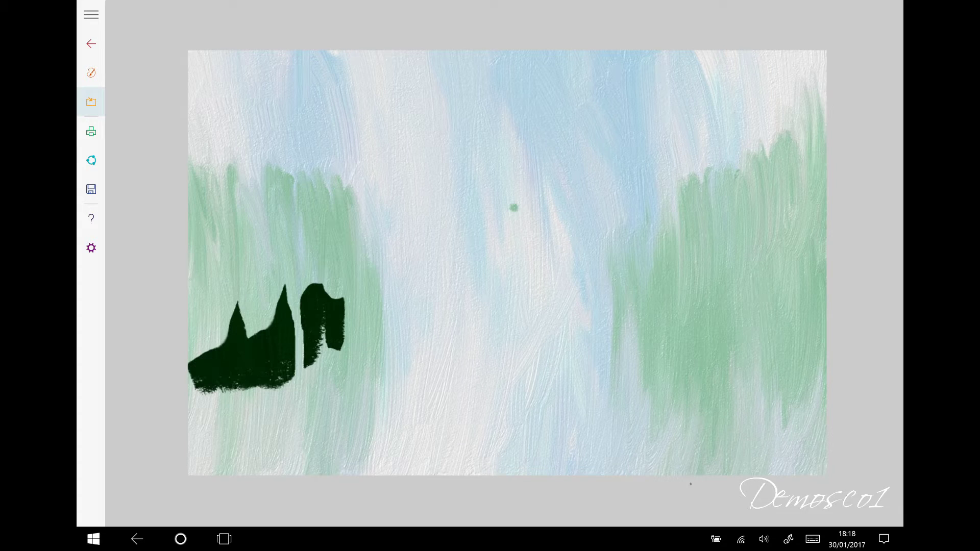
pyautogui.moveTo(219, 401); pyautogui.dragTo(291, 449)
pyautogui.moveTo(285, 416)
pyautogui.mouseDown()
pyautogui.moveTo(358, 469)
pyautogui.moveTo(332, 394)
pyautogui.moveTo(383, 352)
pyautogui.mouseUp()
pyautogui.moveTo(352, 294)
pyautogui.mouseDown()
pyautogui.moveTo(408, 357)
pyautogui.moveTo(426, 440)
pyautogui.moveTo(368, 472)
pyautogui.mouseUp()
pyautogui.moveTo(322, 357); pyautogui.dragTo(255, 408)
pyautogui.moveTo(252, 388); pyautogui.dragTo(194, 470)
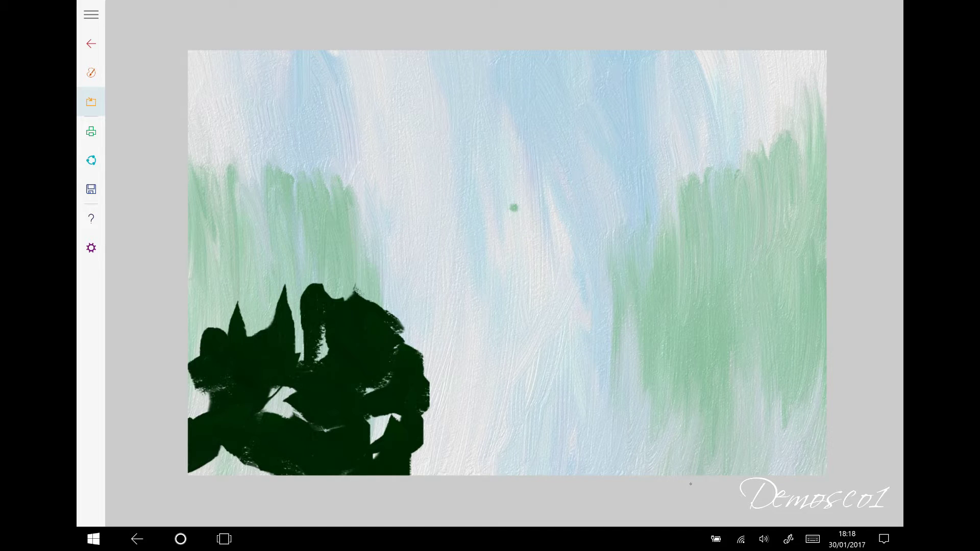
pyautogui.moveTo(225, 337); pyautogui.dragTo(250, 284)
pyautogui.moveTo(255, 332); pyautogui.dragTo(301, 298)
# Paint a dark green bush at lower right and blend both bushes into soft strokes
pyautogui.moveTo(817, 327); pyautogui.dragTo(664, 388)
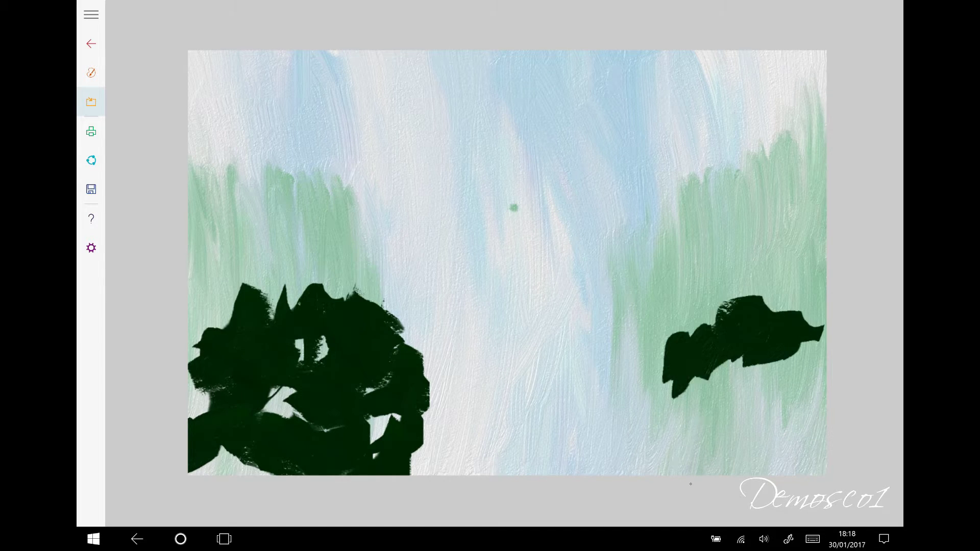
pyautogui.moveTo(796, 357); pyautogui.dragTo(597, 449)
pyautogui.click(406, 328)
pyautogui.moveTo(194, 306)
pyautogui.mouseDown()
pyautogui.moveTo(388, 439)
pyautogui.moveTo(409, 358)
pyautogui.mouseUp()
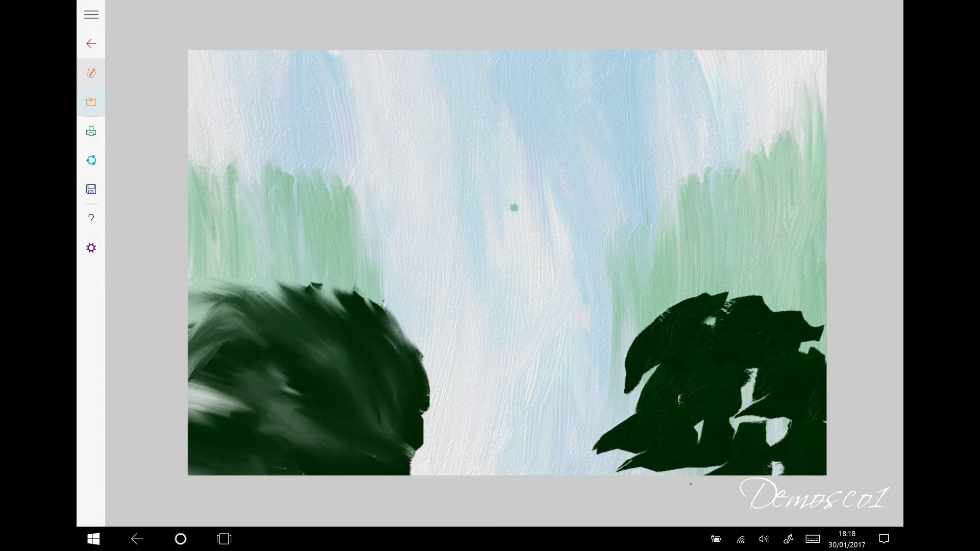
pyautogui.moveTo(194, 398); pyautogui.dragTo(332, 439)
pyautogui.moveTo(817, 368); pyautogui.dragTo(623, 470)
pyautogui.moveTo(817, 307); pyautogui.dragTo(638, 368)
pyautogui.moveTo(817, 409); pyautogui.dragTo(613, 399)
# Repaint the right bush's top and blend it with more dark strokes
pyautogui.moveTo(817, 307); pyautogui.dragTo(654, 322)
pyautogui.moveTo(766, 317); pyautogui.dragTo(603, 449)
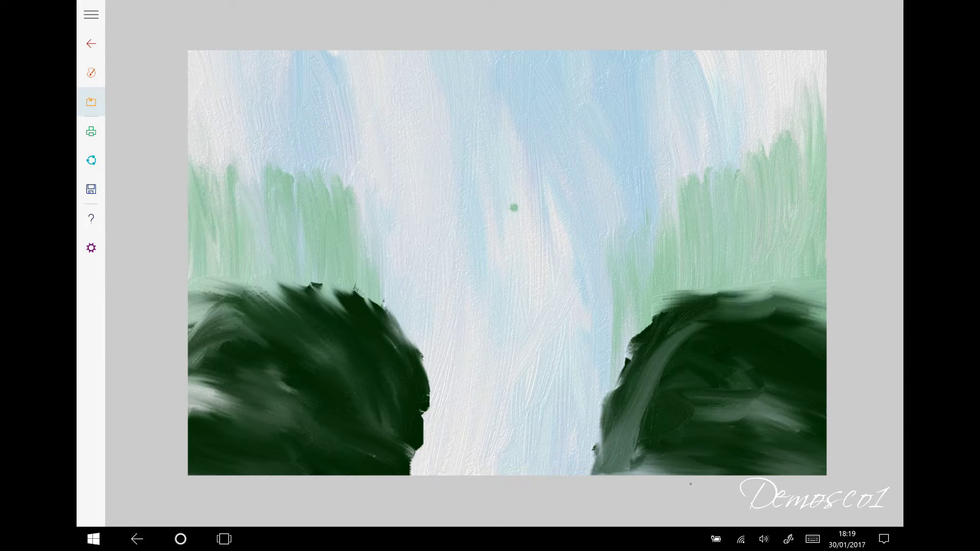
pyautogui.moveTo(816, 286)
pyautogui.mouseDown()
pyautogui.moveTo(720, 337)
pyautogui.moveTo(639, 342)
pyautogui.mouseUp()
pyautogui.moveTo(705, 306); pyautogui.dragTo(608, 424)
pyautogui.moveTo(398, 286); pyautogui.dragTo(306, 353)
pyautogui.moveTo(730, 306); pyautogui.dragTo(597, 459)
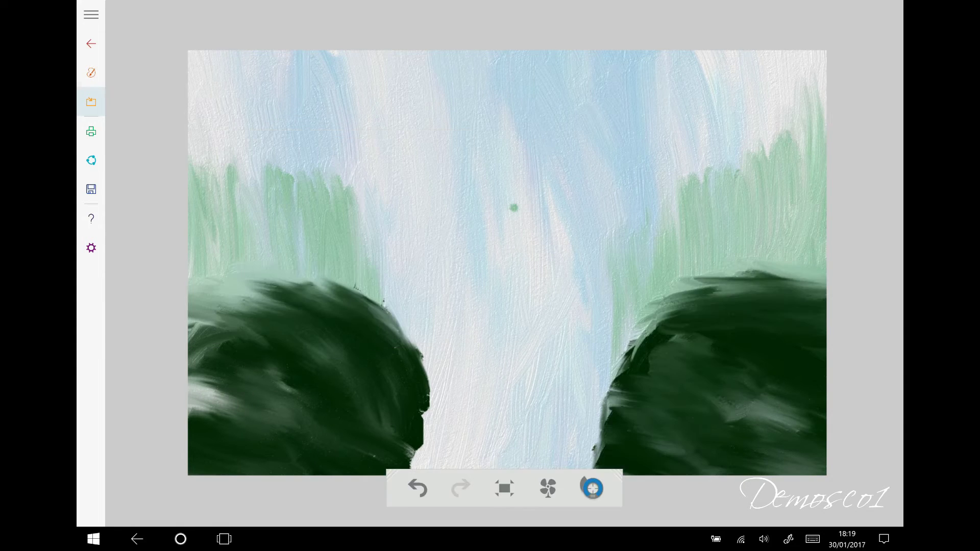
pyautogui.moveTo(776, 285); pyautogui.dragTo(613, 404)
# Paint dark silhouettes over both rocks and blend their jagged tops with green
pyautogui.click(593, 489)
pyautogui.moveTo(388, 225); pyautogui.dragTo(419, 358)
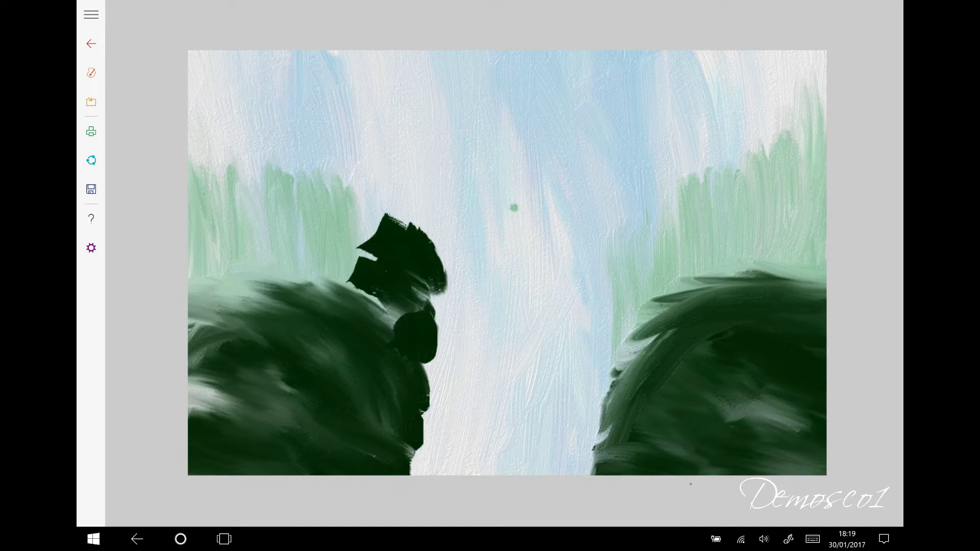
pyautogui.moveTo(592, 240)
pyautogui.mouseDown()
pyautogui.moveTo(638, 327)
pyautogui.moveTo(613, 469)
pyautogui.mouseUp()
pyautogui.moveTo(398, 224); pyautogui.dragTo(301, 291)
pyautogui.moveTo(587, 240)
pyautogui.mouseDown()
pyautogui.moveTo(720, 296)
pyautogui.moveTo(689, 326)
pyautogui.mouseUp()
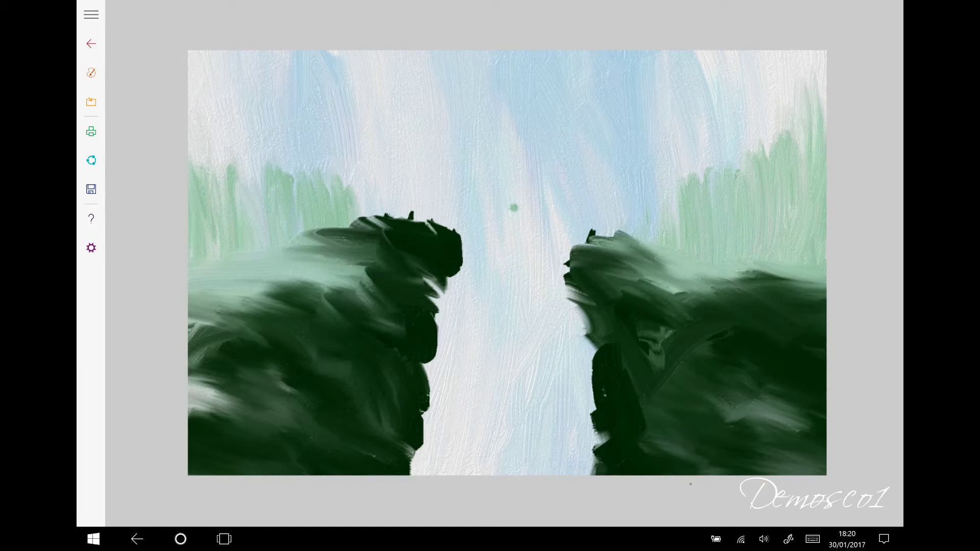
pyautogui.moveTo(404, 271)
pyautogui.mouseDown()
pyautogui.moveTo(357, 332)
pyautogui.moveTo(240, 418)
pyautogui.mouseUp()
pyautogui.moveTo(823, 260); pyautogui.dragTo(633, 327)
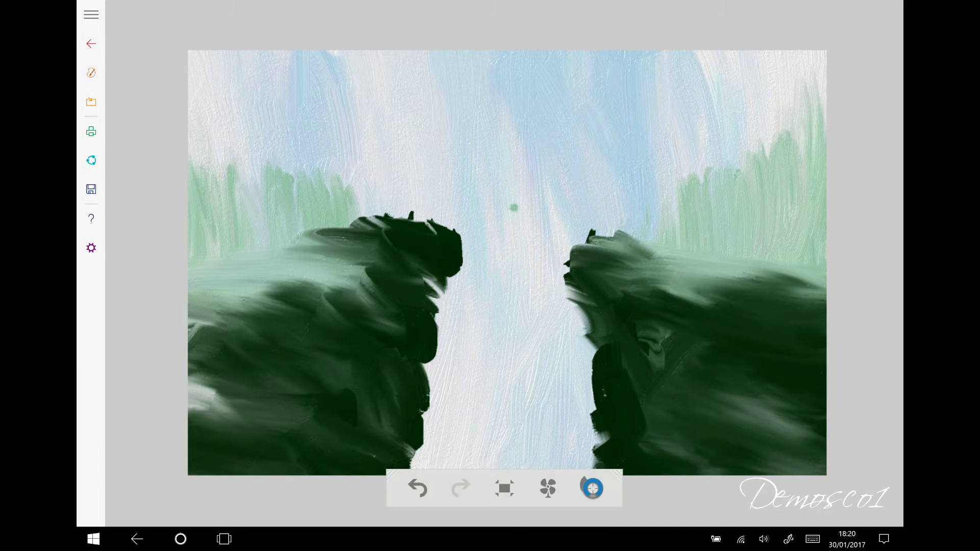
# Pick black from the colour swatch grid and return to the mixing palette
pyautogui.click(91, 73)
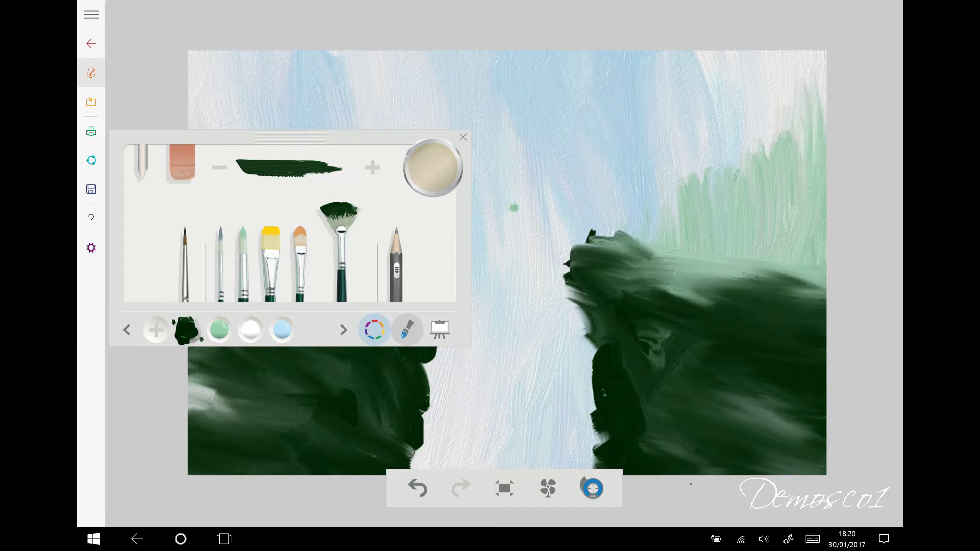
pyautogui.click(374, 330)
pyautogui.click(435, 215)
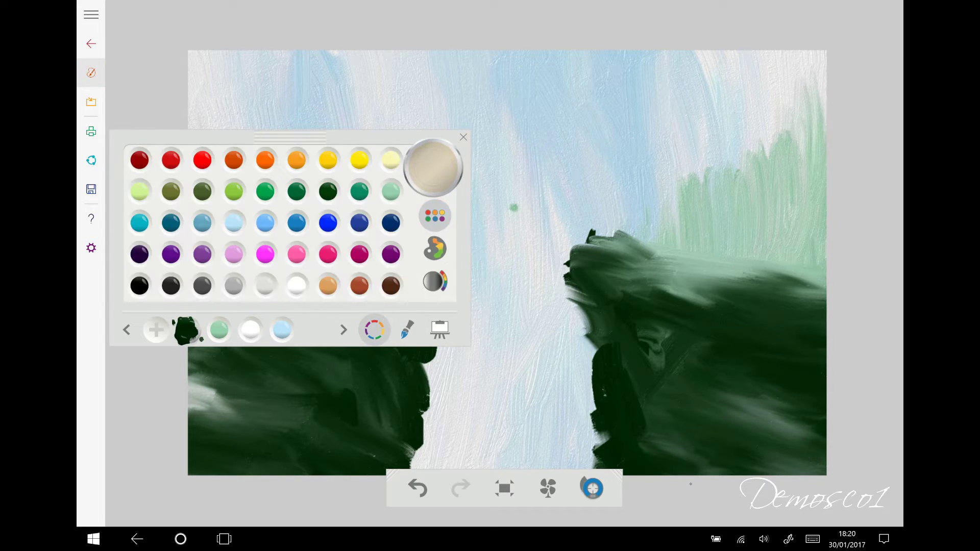
pyautogui.click(140, 285)
pyautogui.click(435, 249)
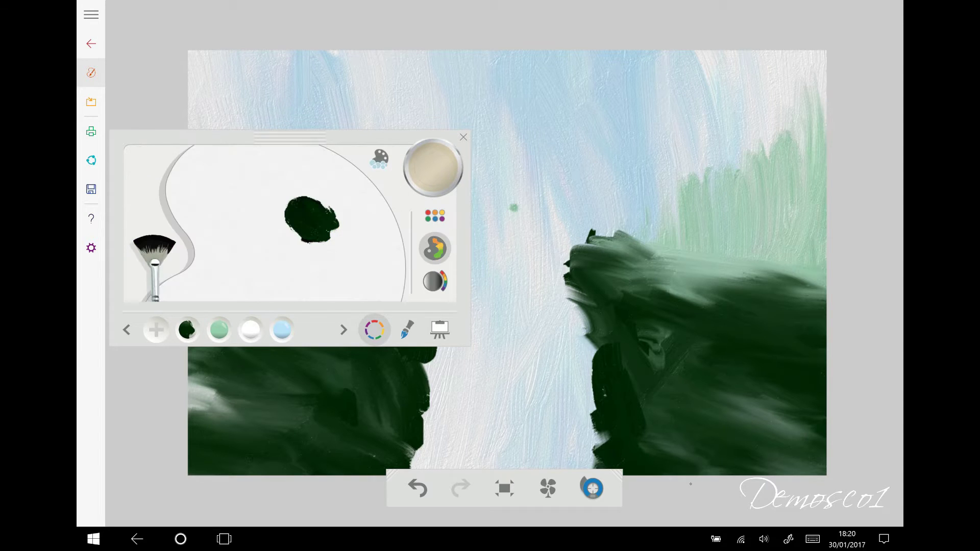
pyautogui.click(435, 215)
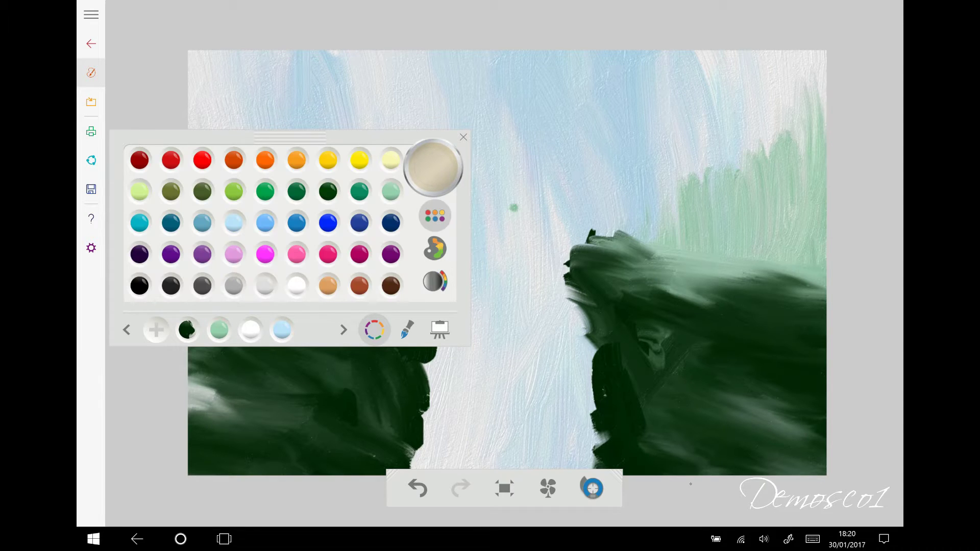
pyautogui.click(435, 248)
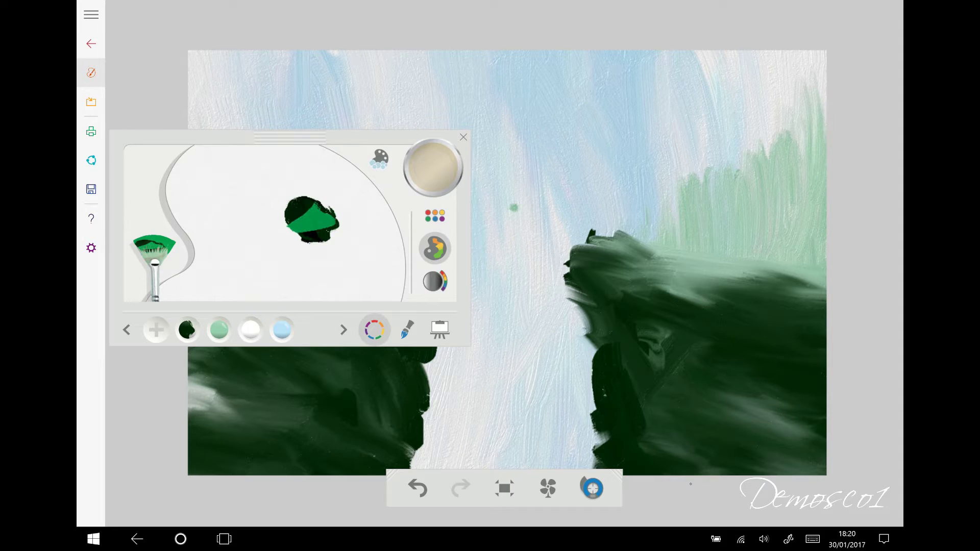
# Rinse the fan brush and blend the green darker on the mixing palette
pyautogui.click(433, 167)
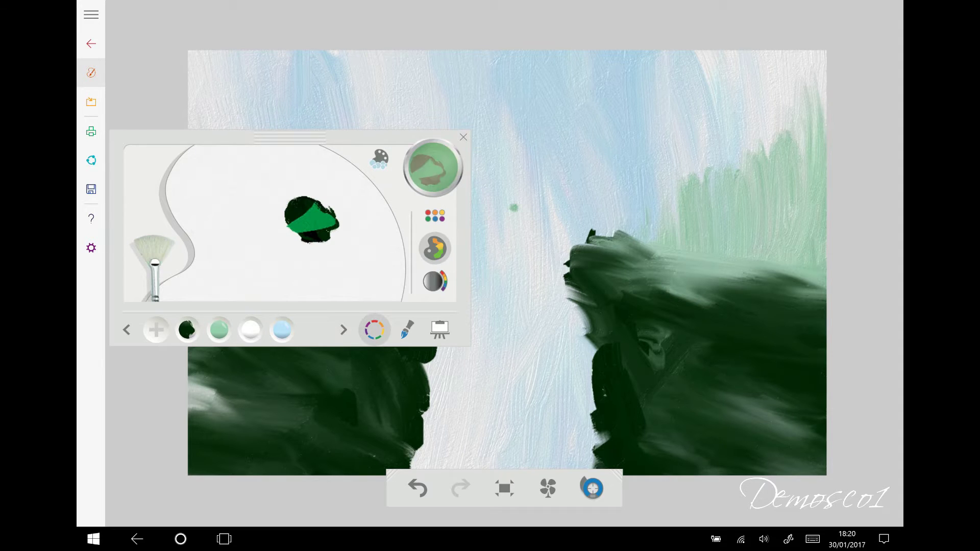
pyautogui.moveTo(314, 222)
pyautogui.mouseDown()
pyautogui.moveTo(286, 225)
pyautogui.moveTo(339, 230)
pyautogui.moveTo(296, 245)
pyautogui.mouseUp()
pyautogui.moveTo(331, 204); pyautogui.dragTo(255, 240)
pyautogui.click(90, 72)
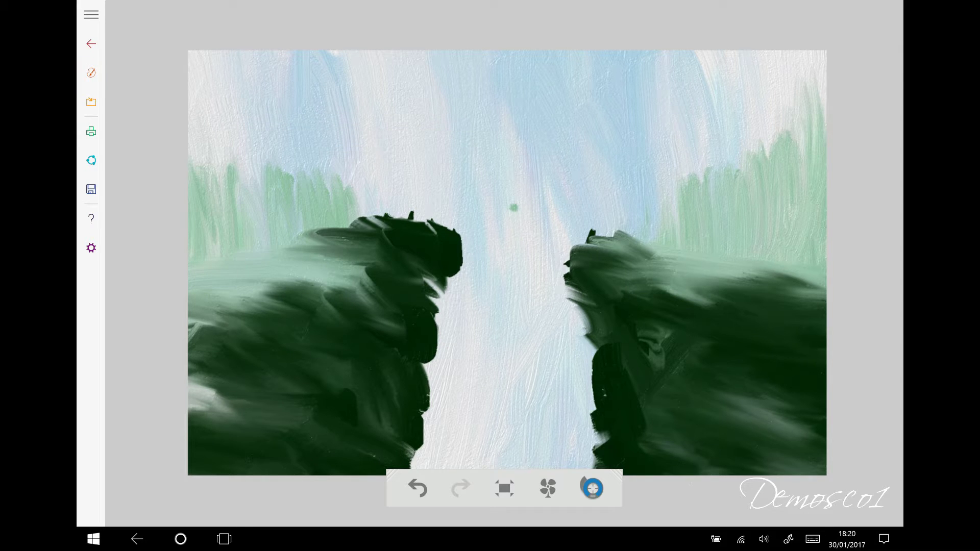
pyautogui.click(91, 72)
pyautogui.click(407, 329)
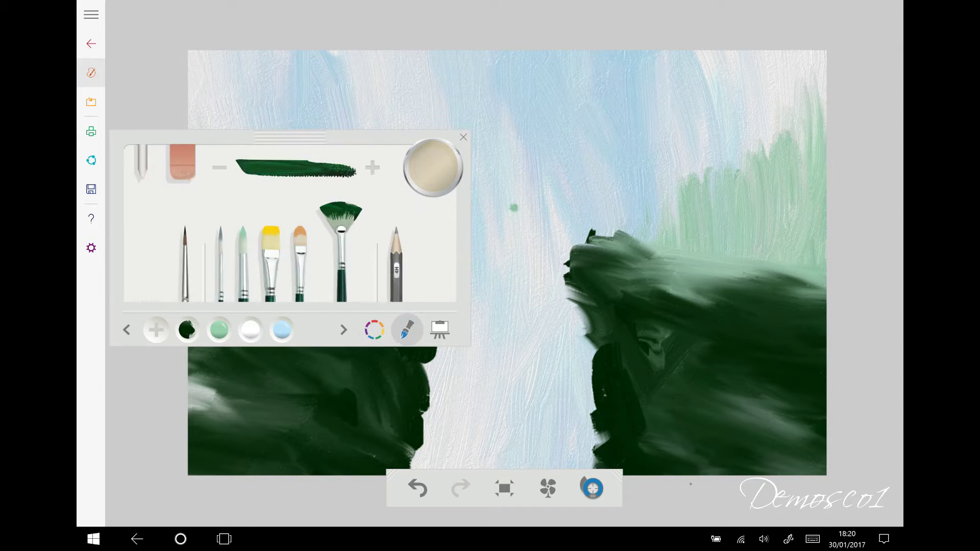
pyautogui.click(91, 73)
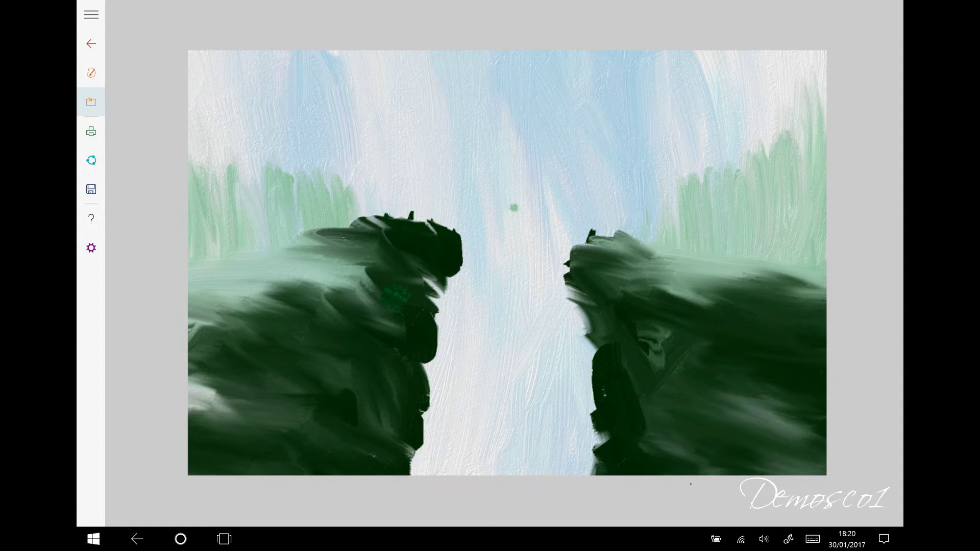
# Stamp dark-green foliage dabs across the left cliff and its top
pyautogui.click(222, 327)
pyautogui.click(220, 291)
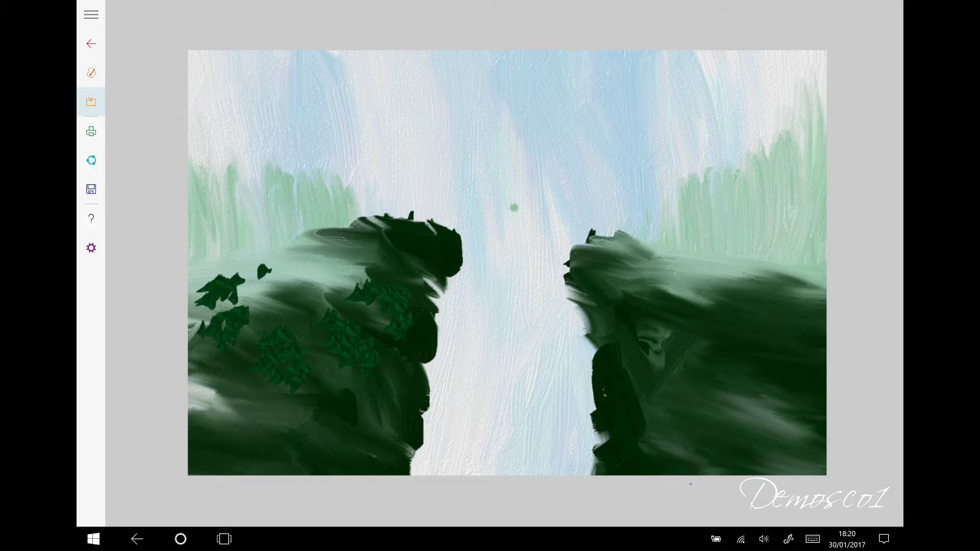
pyautogui.click(298, 273)
pyautogui.click(210, 406)
pyautogui.click(258, 291)
pyautogui.click(220, 270)
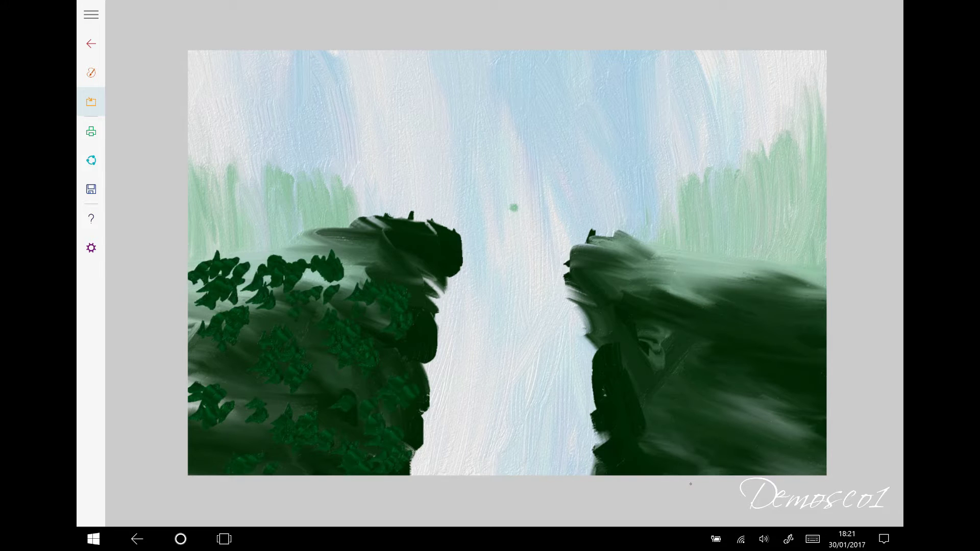
pyautogui.click(357, 263)
# Dab foliage along the right cliff's upper edge, slope and lower area
pyautogui.click(426, 250)
pyautogui.click(603, 258)
pyautogui.click(659, 284)
pyautogui.click(771, 291)
pyautogui.click(738, 253)
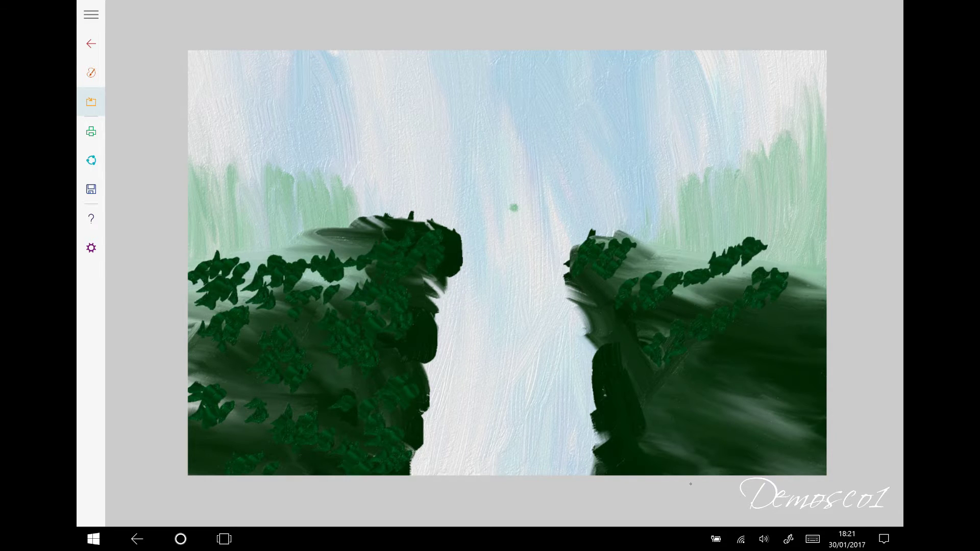
pyautogui.click(736, 271)
pyautogui.click(806, 304)
pyautogui.click(646, 416)
pyautogui.click(689, 452)
# Add more foliage dabs to the right cliff and fill gaps on the left cliff
pyautogui.click(720, 402)
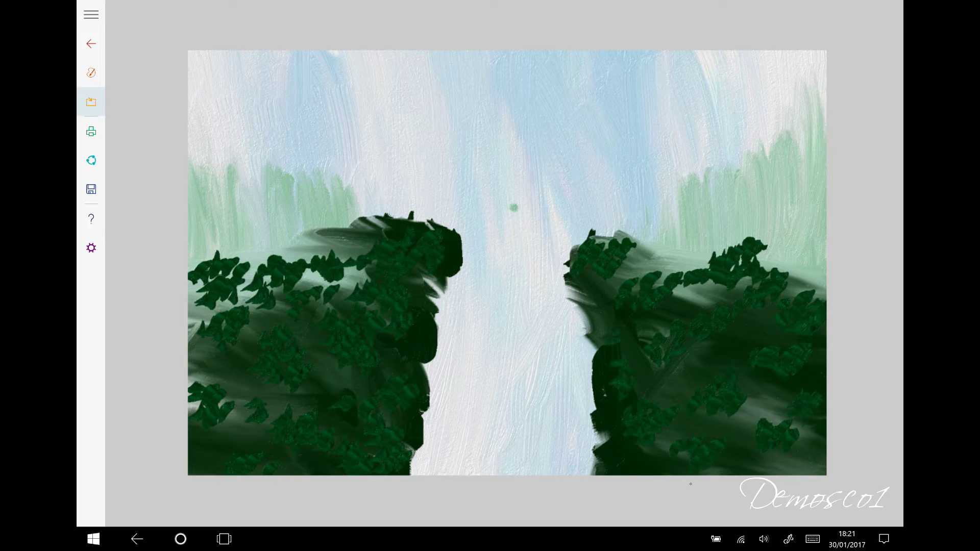
pyautogui.click(605, 358)
pyautogui.click(794, 464)
pyautogui.click(688, 294)
pyautogui.click(650, 258)
pyautogui.click(690, 357)
pyautogui.click(328, 368)
pyautogui.click(244, 388)
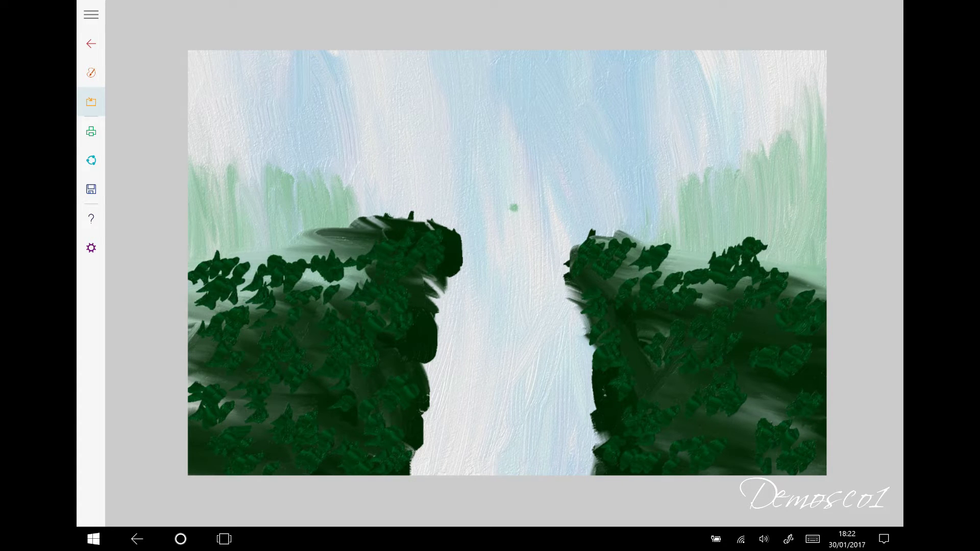
pyautogui.click(91, 73)
# Pick black from the swatch grid and dab shadows across the left cliff
pyautogui.click(374, 330)
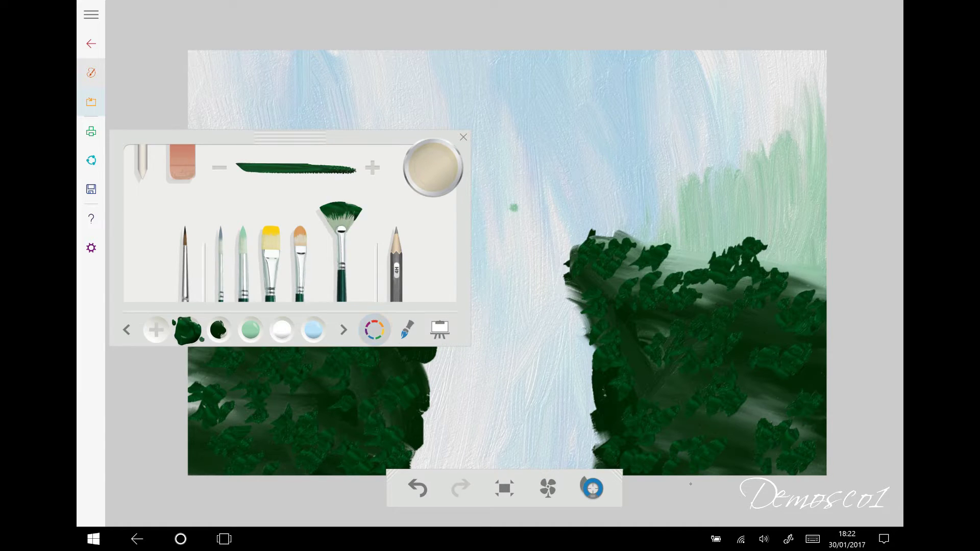
pyautogui.click(435, 216)
pyautogui.click(140, 285)
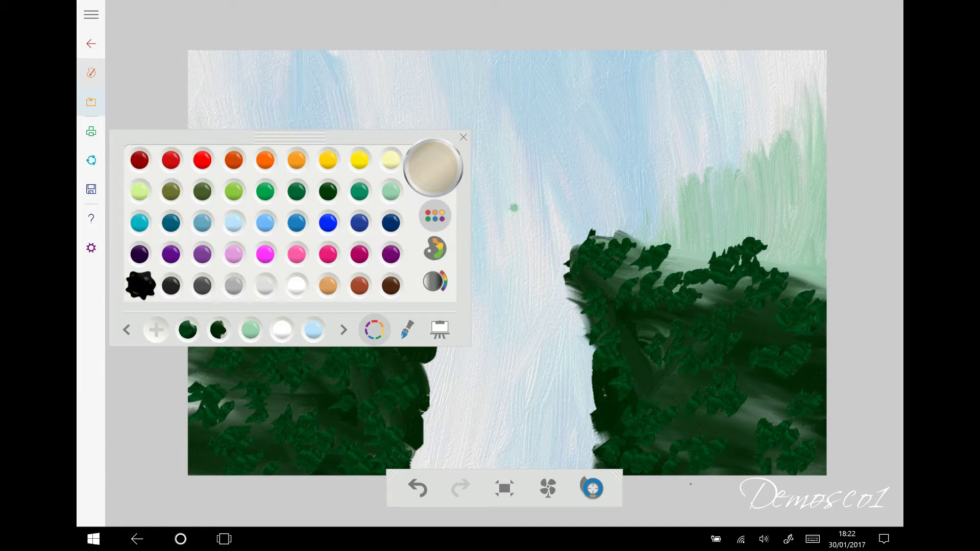
pyautogui.click(463, 137)
pyautogui.moveTo(200, 449); pyautogui.dragTo(214, 467)
pyautogui.moveTo(316, 342); pyautogui.dragTo(324, 357)
pyautogui.moveTo(204, 352); pyautogui.dragTo(214, 372)
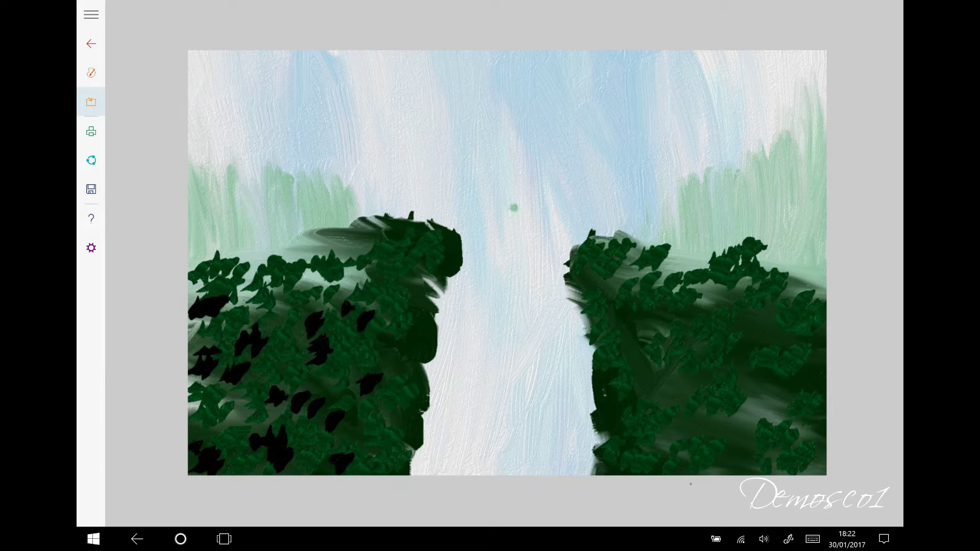
pyautogui.moveTo(342, 245); pyautogui.dragTo(352, 306)
pyautogui.moveTo(440, 278); pyautogui.dragTo(416, 469)
# Dab black along the left cliff's edge, the right cliff's inner edge and across the right cliff
pyautogui.moveTo(557, 260); pyautogui.dragTo(587, 424)
pyautogui.moveTo(618, 265); pyautogui.dragTo(643, 378)
pyautogui.moveTo(699, 276); pyautogui.dragTo(756, 327)
pyautogui.moveTo(663, 368); pyautogui.dragTo(776, 398)
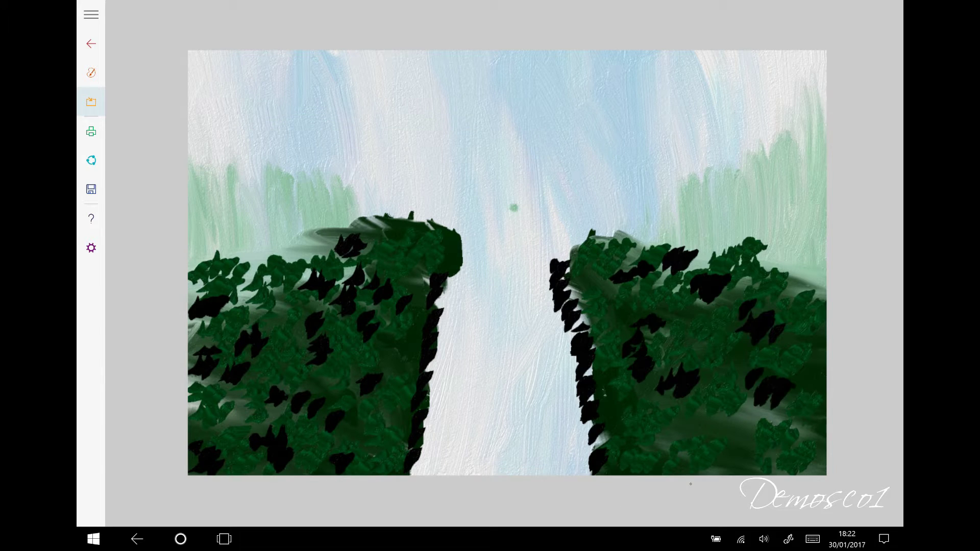
pyautogui.moveTo(715, 414); pyautogui.dragTo(751, 469)
# With a new brush, smudge the left cliff's top and right edge and the right cliff's lower-left edge
pyautogui.click(91, 73)
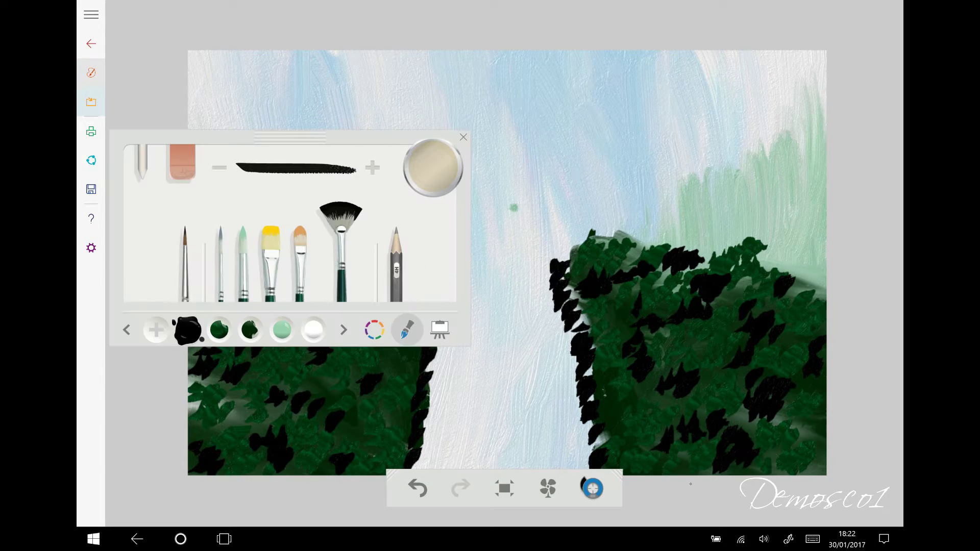
pyautogui.click(463, 137)
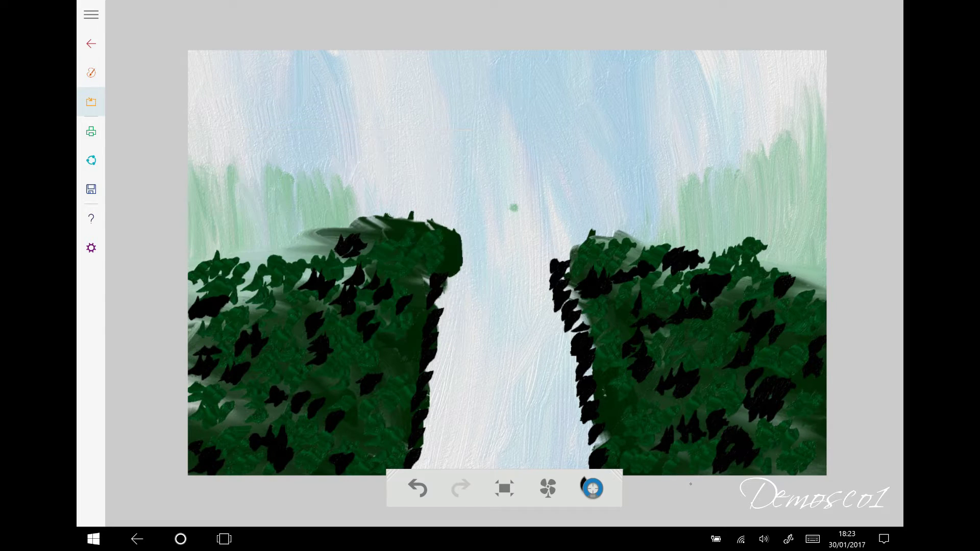
pyautogui.moveTo(199, 306)
pyautogui.mouseDown()
pyautogui.moveTo(274, 297)
pyautogui.moveTo(286, 273)
pyautogui.mouseUp()
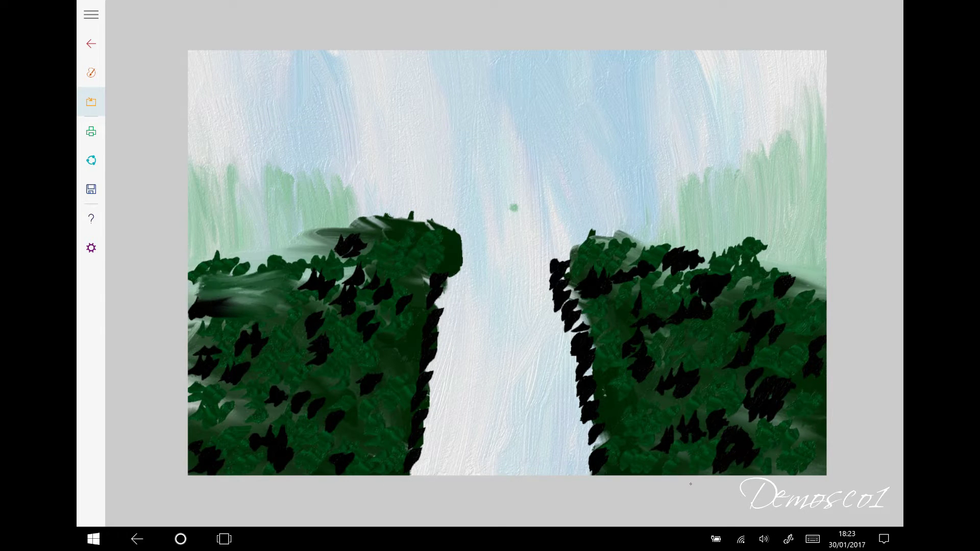
pyautogui.moveTo(215, 276); pyautogui.dragTo(329, 257)
pyautogui.moveTo(317, 306); pyautogui.dragTo(416, 225)
pyautogui.moveTo(424, 270)
pyautogui.mouseDown()
pyautogui.moveTo(442, 358)
pyautogui.moveTo(419, 424)
pyautogui.mouseUp()
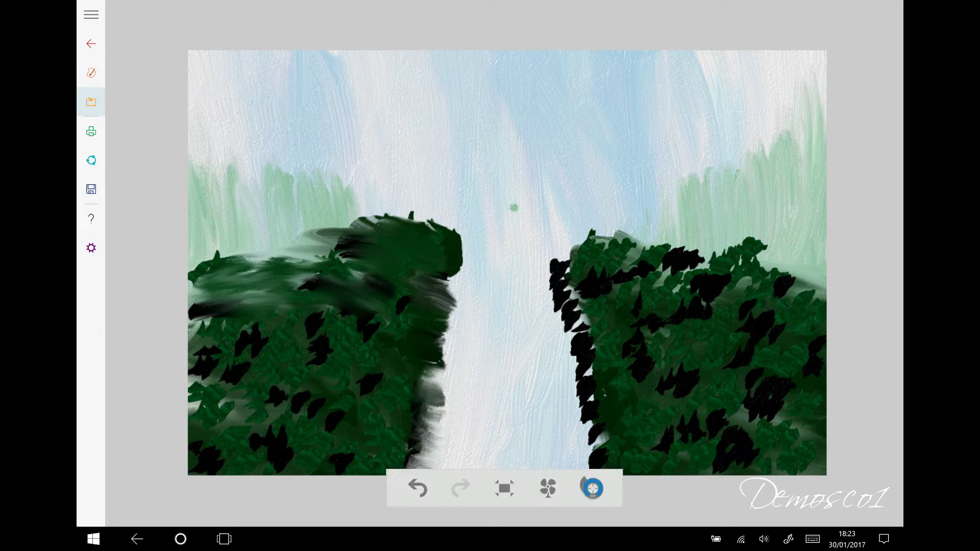
pyautogui.moveTo(603, 419)
pyautogui.mouseDown()
pyautogui.moveTo(577, 470)
pyautogui.moveTo(544, 263)
pyautogui.mouseUp()
# Streak grey-white along the right cliff's left edge and smudge the black on the lower left cliff
pyautogui.moveTo(276, 434); pyautogui.dragTo(342, 388)
pyautogui.moveTo(378, 312); pyautogui.dragTo(266, 404)
pyautogui.moveTo(194, 470); pyautogui.dragTo(357, 460)
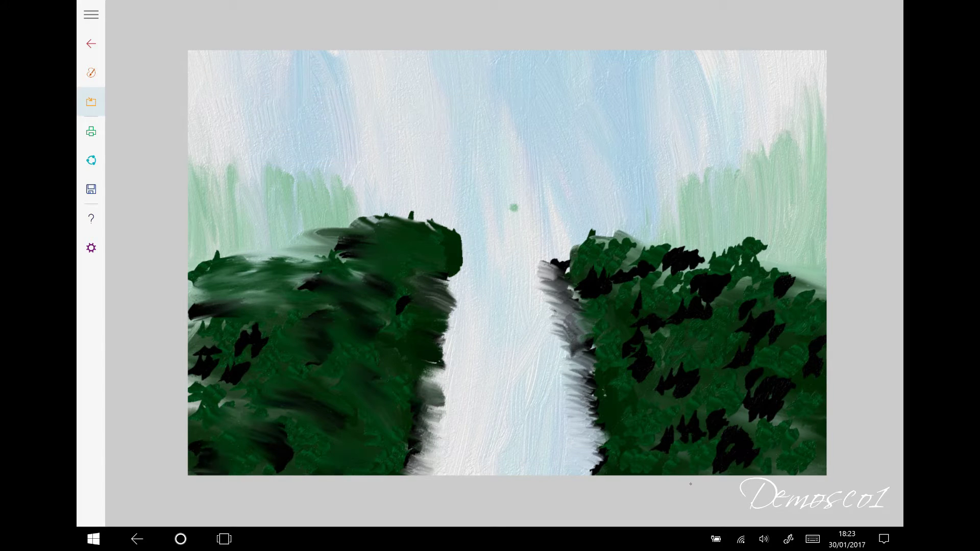
pyautogui.moveTo(189, 414); pyautogui.dragTo(280, 322)
# Blend the remaining black shapes on both cliffs, working the right cliff up to its top edge
pyautogui.moveTo(680, 459)
pyautogui.mouseDown()
pyautogui.moveTo(802, 388)
pyautogui.moveTo(730, 286)
pyautogui.mouseUp()
pyautogui.moveTo(817, 276); pyautogui.dragTo(603, 255)
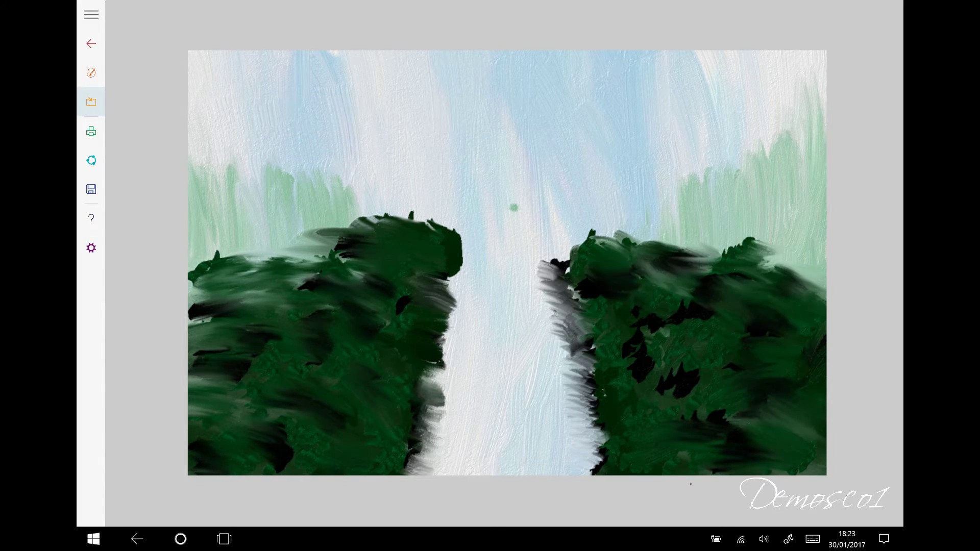
pyautogui.moveTo(705, 306)
pyautogui.mouseDown()
pyautogui.moveTo(623, 378)
pyautogui.moveTo(692, 360)
pyautogui.mouseUp()
pyautogui.moveTo(812, 475); pyautogui.dragTo(687, 388)
pyautogui.moveTo(679, 429); pyautogui.dragTo(747, 408)
pyautogui.moveTo(240, 383); pyautogui.dragTo(327, 355)
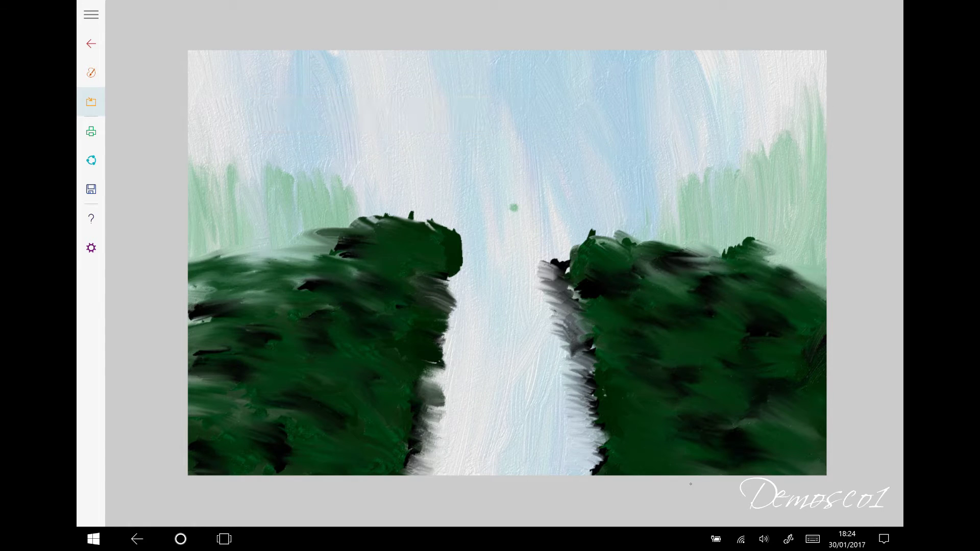
pyautogui.click(374, 329)
pyautogui.click(435, 249)
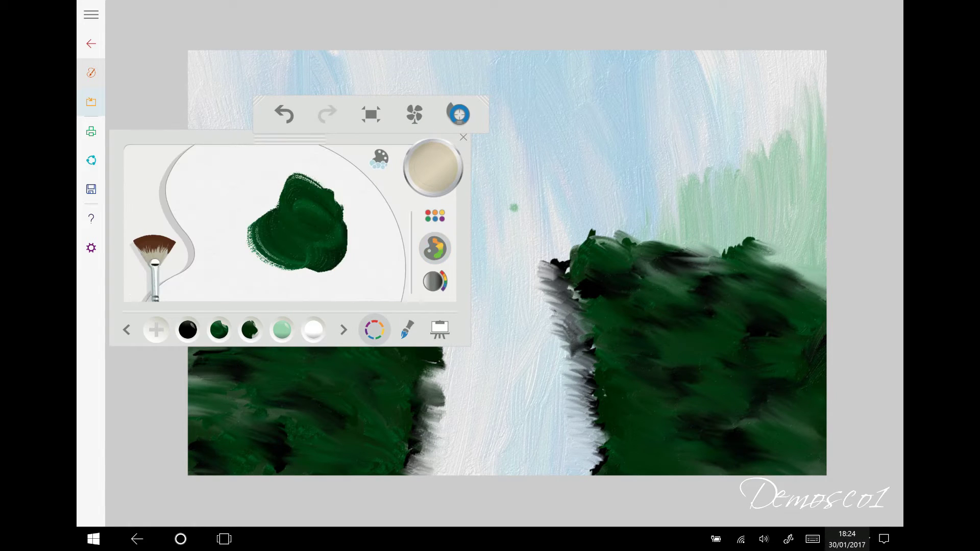
# Clean the palette and mix black into the brown for an even dark brown
pyautogui.click(379, 160)
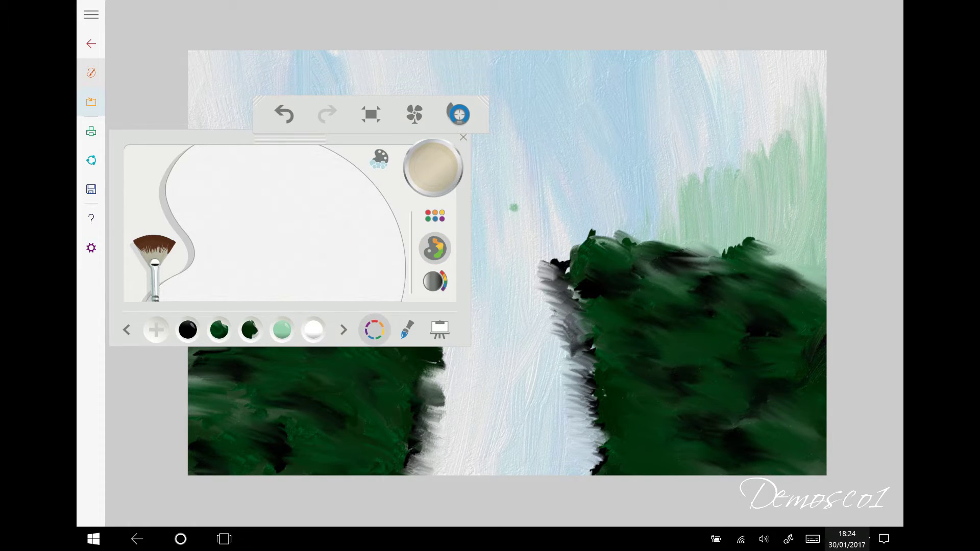
pyautogui.click(188, 329)
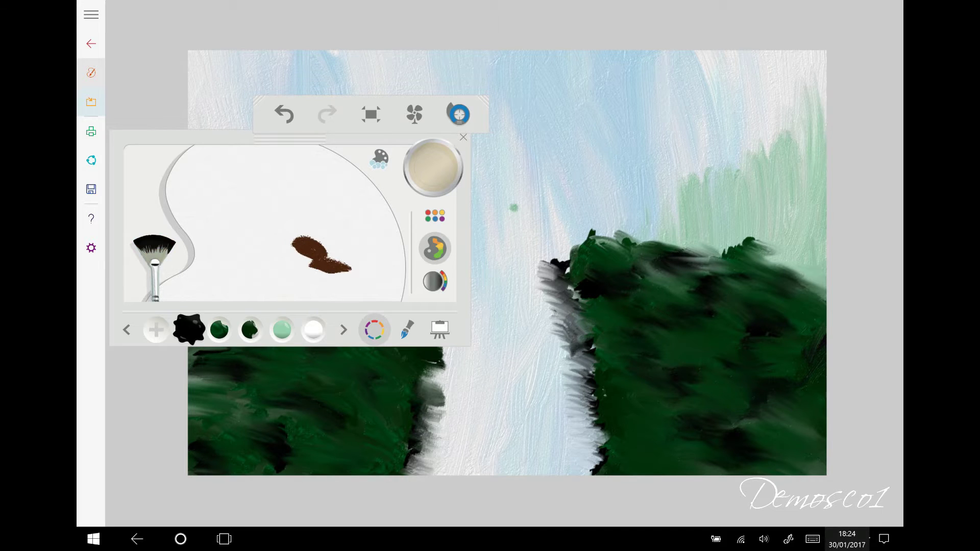
pyautogui.moveTo(342, 263)
pyautogui.mouseDown()
pyautogui.moveTo(311, 245)
pyautogui.moveTo(352, 276)
pyautogui.moveTo(327, 278)
pyautogui.mouseUp()
pyautogui.click(435, 215)
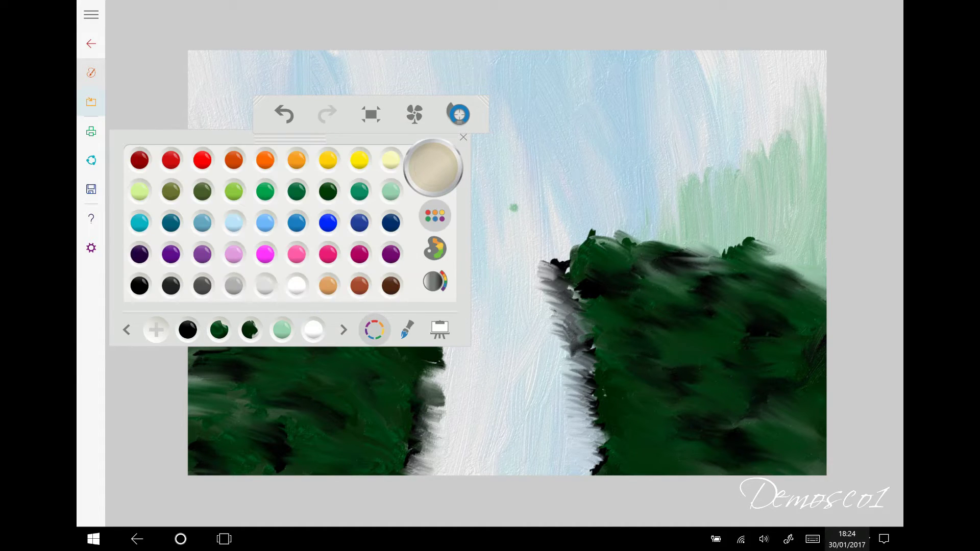
pyautogui.click(435, 249)
pyautogui.moveTo(286, 240); pyautogui.dragTo(332, 281)
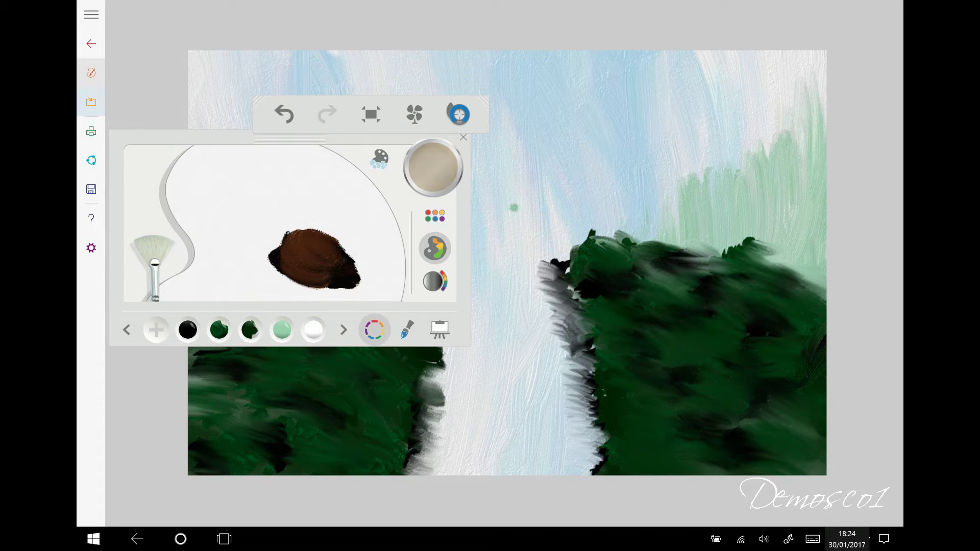
pyautogui.moveTo(302, 250)
pyautogui.mouseDown()
pyautogui.moveTo(342, 286)
pyautogui.moveTo(355, 248)
pyautogui.mouseUp()
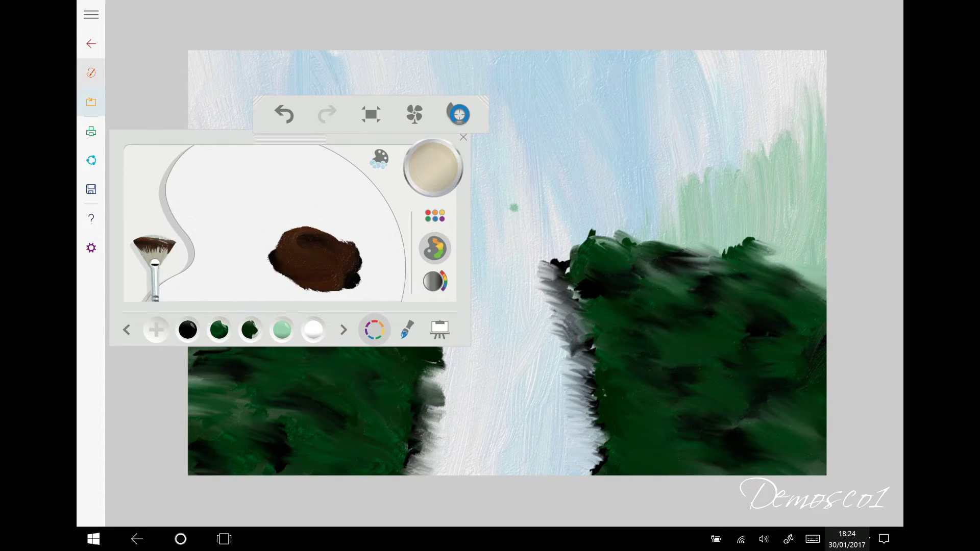
# Cover the white stream between the banks with dark brown dabs
pyautogui.moveTo(540, 415); pyautogui.dragTo(552, 462)
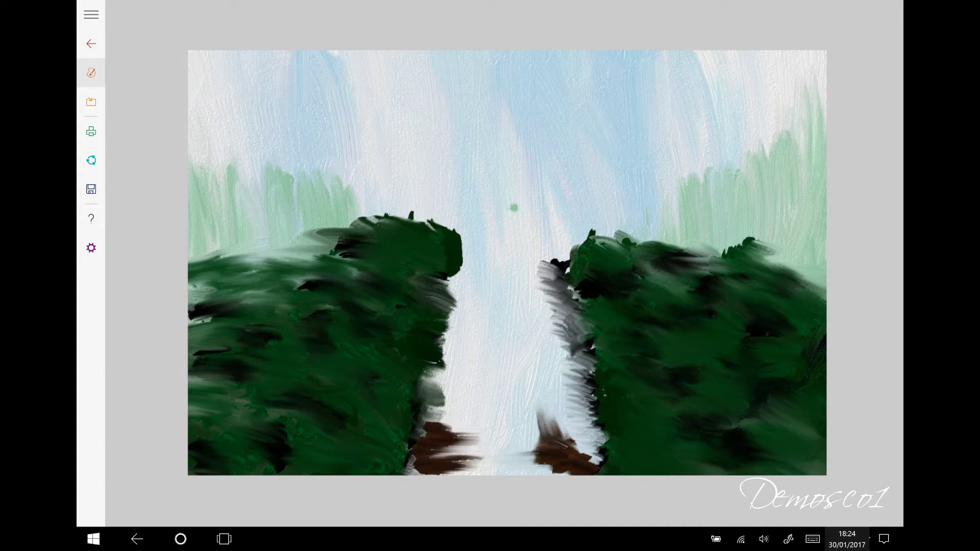
pyautogui.moveTo(475, 279); pyautogui.dragTo(444, 375)
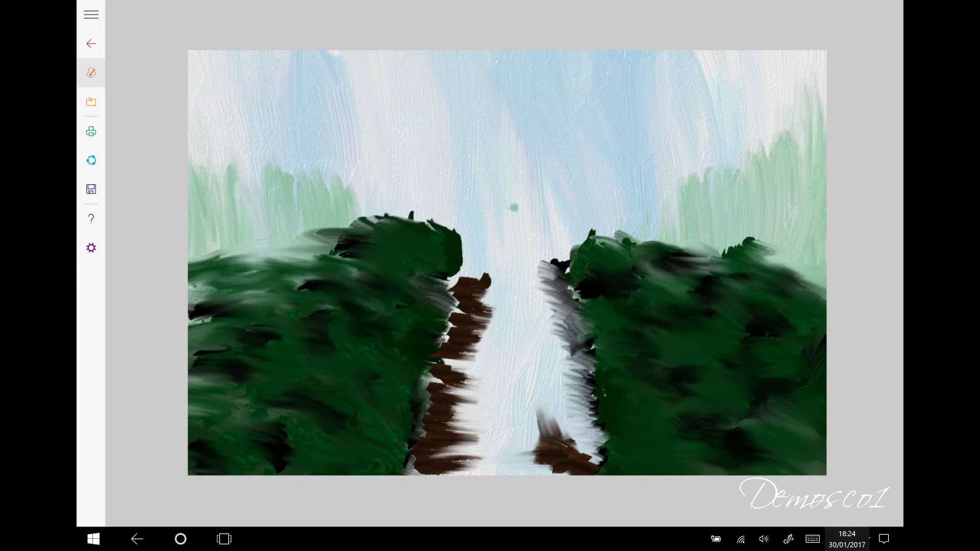
pyautogui.moveTo(536, 265)
pyautogui.mouseDown()
pyautogui.moveTo(577, 444)
pyautogui.moveTo(455, 388)
pyautogui.moveTo(511, 278)
pyautogui.mouseUp()
pyautogui.moveTo(551, 368); pyautogui.dragTo(460, 459)
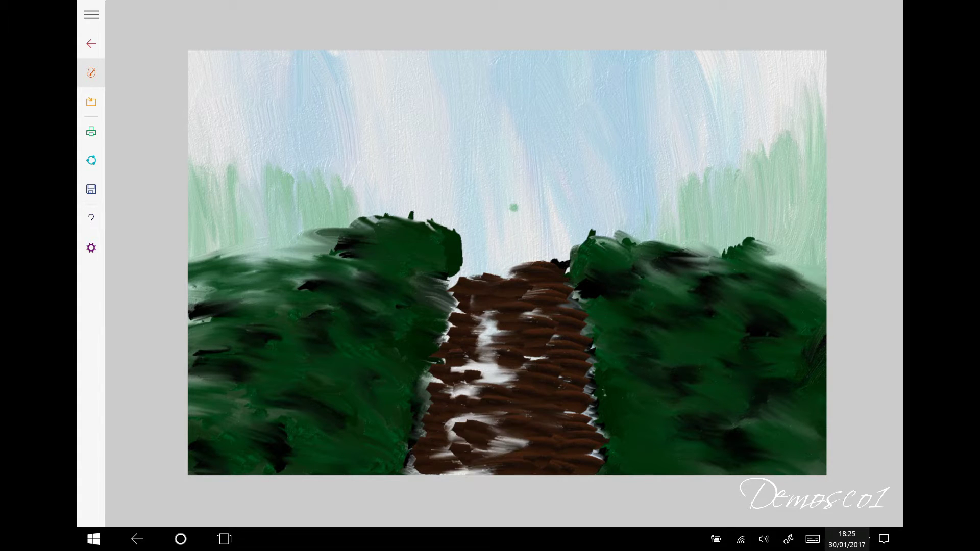
pyautogui.moveTo(531, 311); pyautogui.dragTo(459, 449)
pyautogui.moveTo(470, 266); pyautogui.dragTo(541, 280)
pyautogui.click(91, 73)
pyautogui.moveTo(445, 419); pyautogui.dragTo(562, 454)
# Blend the brown path into smooth horizontal strokes
pyautogui.moveTo(444, 368); pyautogui.dragTo(536, 372)
pyautogui.moveTo(454, 276); pyautogui.dragTo(536, 275)
pyautogui.moveTo(444, 316); pyautogui.dragTo(575, 317)
pyautogui.moveTo(506, 378); pyautogui.dragTo(534, 378)
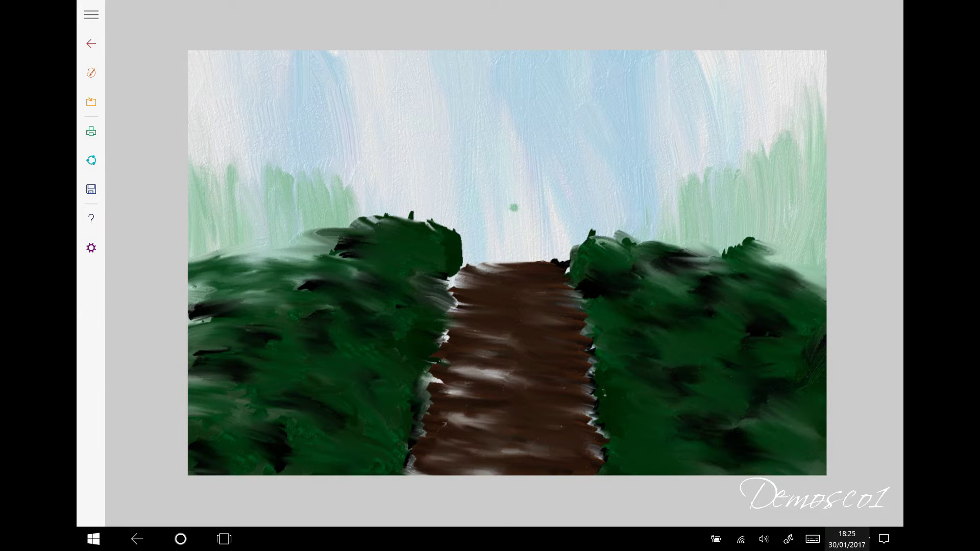
pyautogui.click(91, 73)
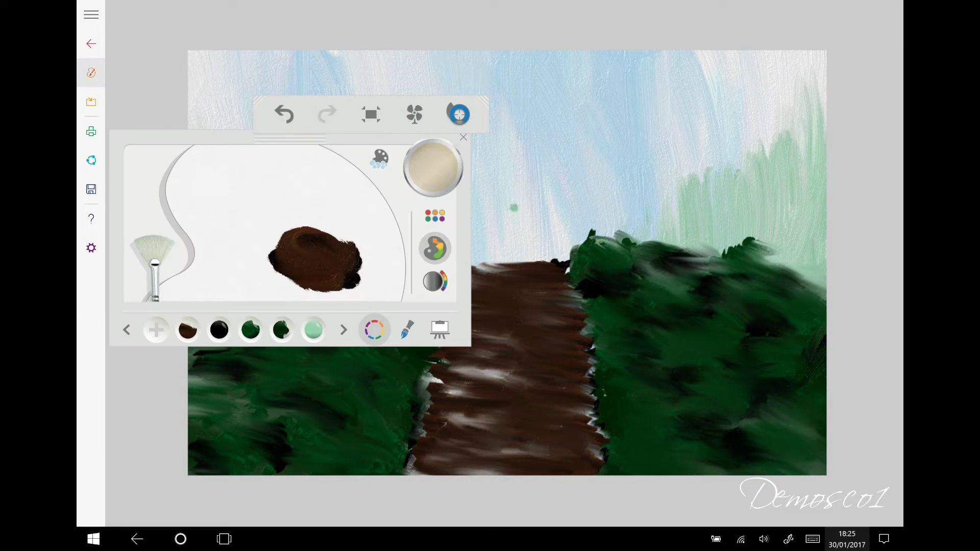
# Switch to black and paint a dark mark along the path's lower-left edge
pyautogui.click(219, 330)
pyautogui.press('Escape')
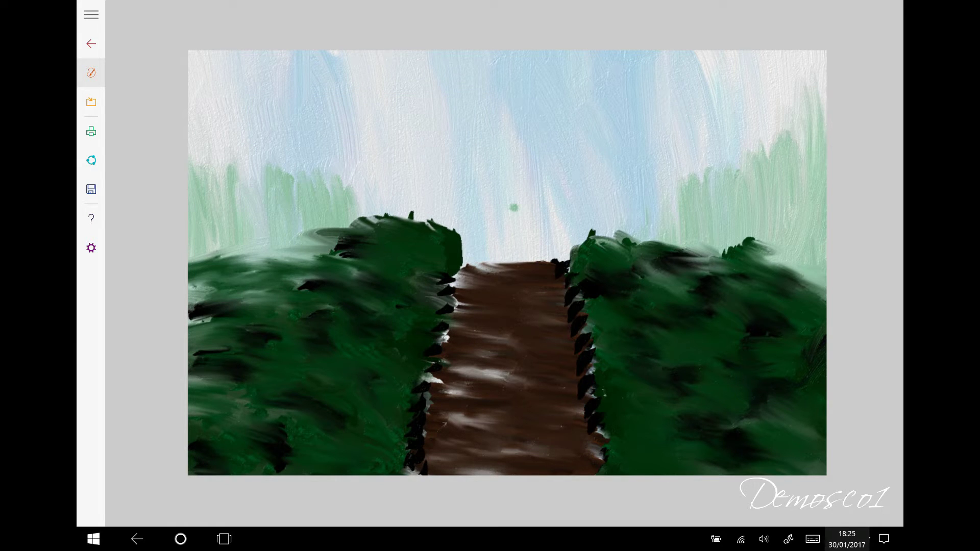
pyautogui.click(91, 72)
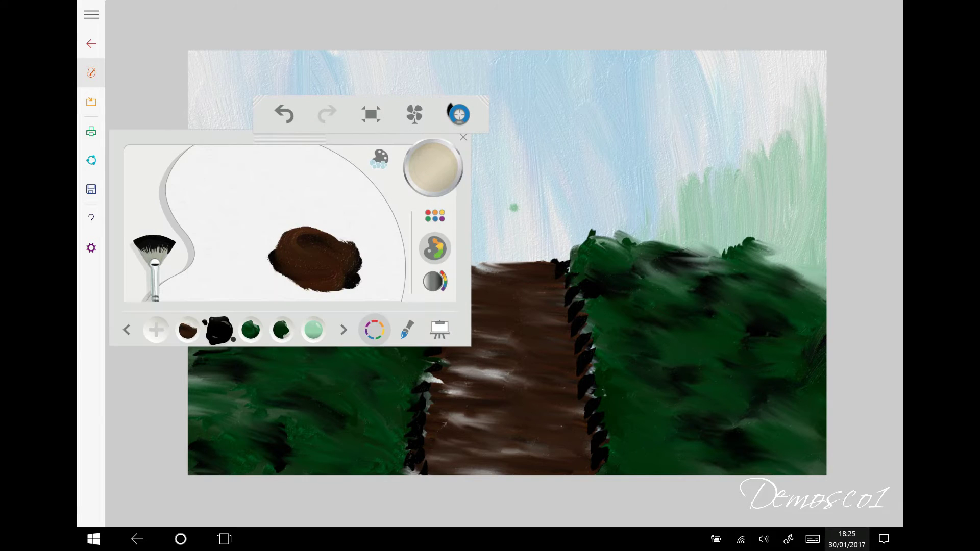
pyautogui.click(407, 330)
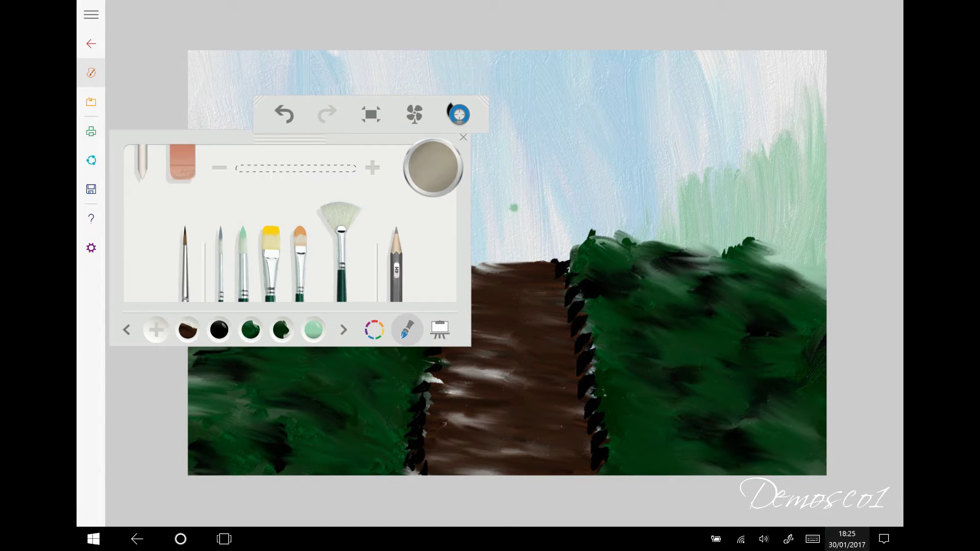
pyautogui.click(514, 208)
pyautogui.moveTo(431, 456)
pyautogui.mouseDown()
pyautogui.moveTo(425, 411)
pyautogui.moveTo(460, 360)
pyautogui.moveTo(449, 335)
pyautogui.moveTo(462, 272)
pyautogui.mouseUp()
# Cover and smooth the black marks along the path's right edge with brown
pyautogui.moveTo(536, 261)
pyautogui.mouseDown()
pyautogui.moveTo(570, 274)
pyautogui.moveTo(592, 357)
pyautogui.moveTo(602, 466)
pyautogui.mouseUp()
pyautogui.moveTo(588, 431); pyautogui.dragTo(611, 462)
pyautogui.moveTo(584, 415); pyautogui.dragTo(600, 427)
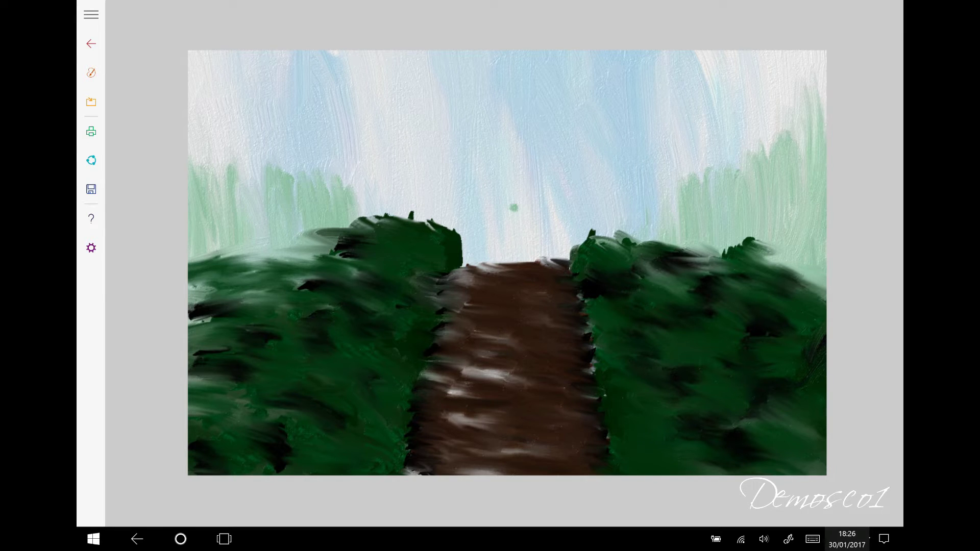
pyautogui.moveTo(580, 358); pyautogui.dragTo(596, 374)
pyautogui.moveTo(582, 332); pyautogui.dragTo(595, 364)
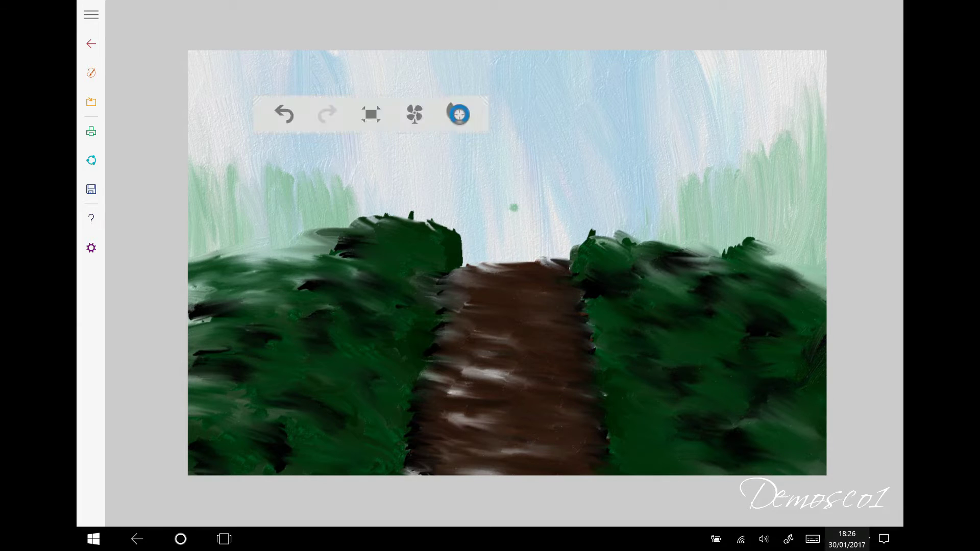
# With the fan brush and brown, add short dark streaks across the path
pyautogui.click(459, 114)
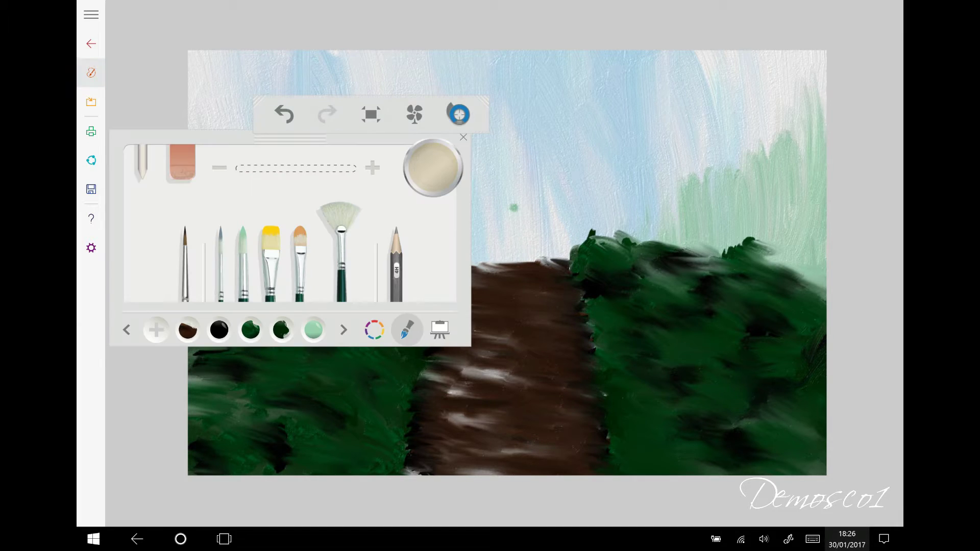
pyautogui.click(341, 245)
pyautogui.click(188, 330)
pyautogui.moveTo(444, 371)
pyautogui.mouseDown()
pyautogui.moveTo(513, 378)
pyautogui.moveTo(483, 373)
pyautogui.moveTo(476, 397)
pyautogui.moveTo(510, 416)
pyautogui.mouseUp()
pyautogui.moveTo(446, 421)
pyautogui.mouseDown()
pyautogui.moveTo(534, 449)
pyautogui.moveTo(493, 454)
pyautogui.moveTo(443, 425)
pyautogui.mouseUp()
pyautogui.click(91, 72)
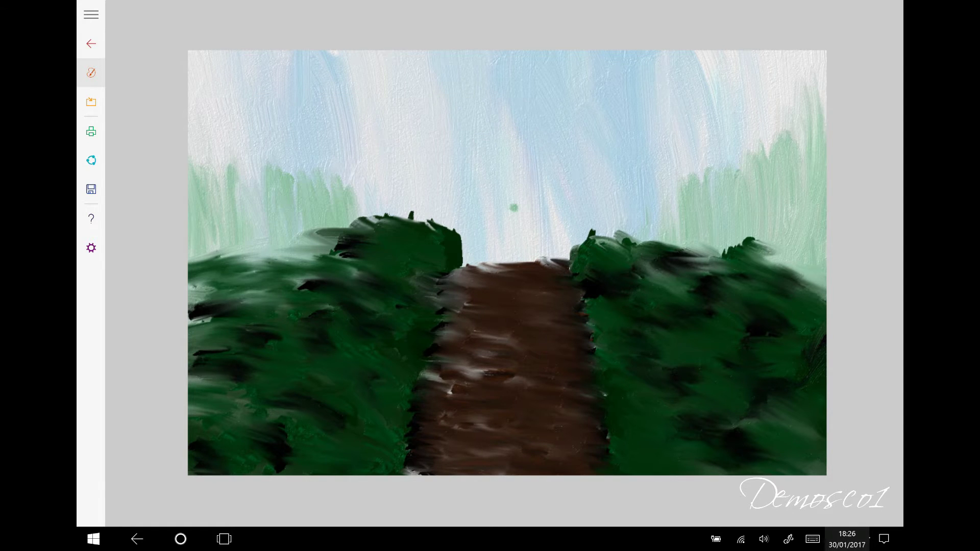
pyautogui.moveTo(488, 375); pyautogui.dragTo(452, 374)
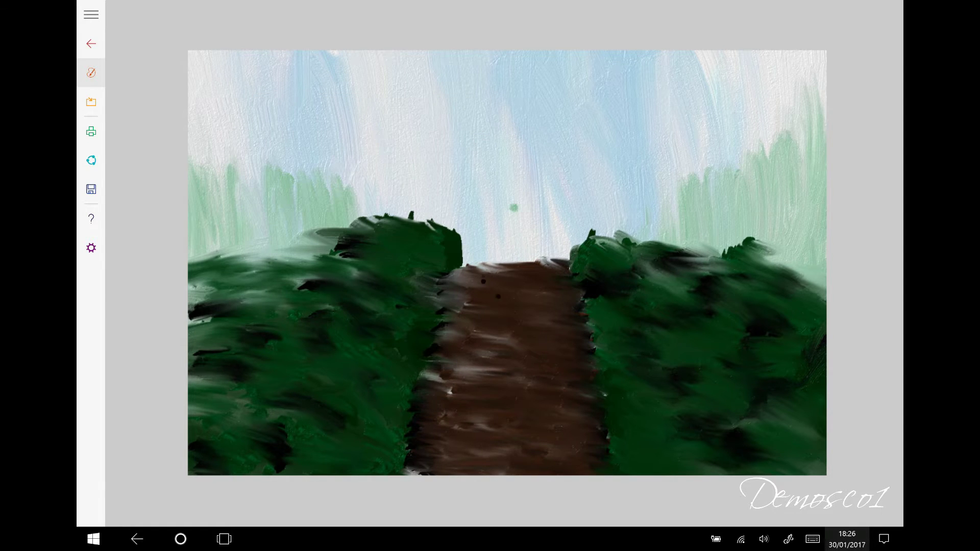
pyautogui.rightClick(498, 254)
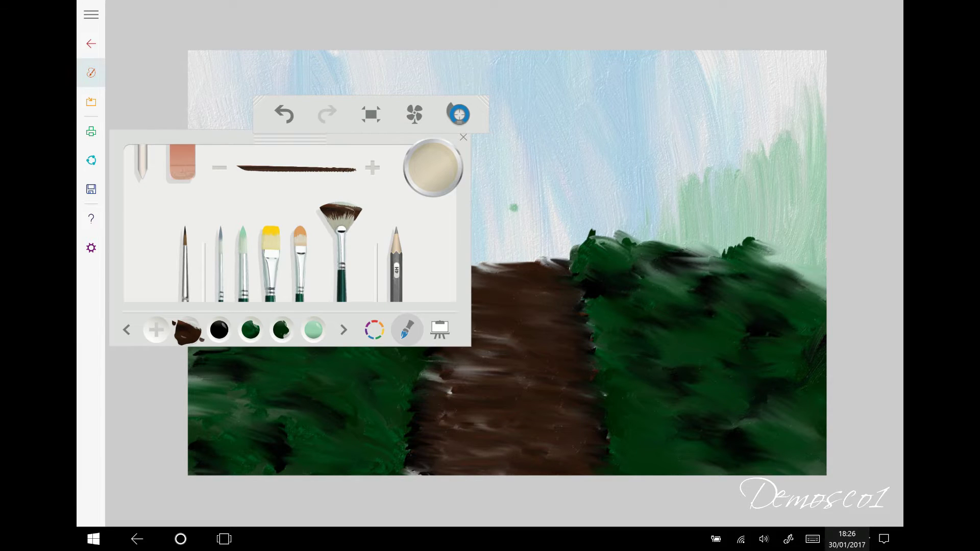
pyautogui.moveTo(521, 373)
pyautogui.mouseDown()
pyautogui.moveTo(455, 374)
pyautogui.moveTo(429, 389)
pyautogui.moveTo(427, 376)
pyautogui.mouseUp()
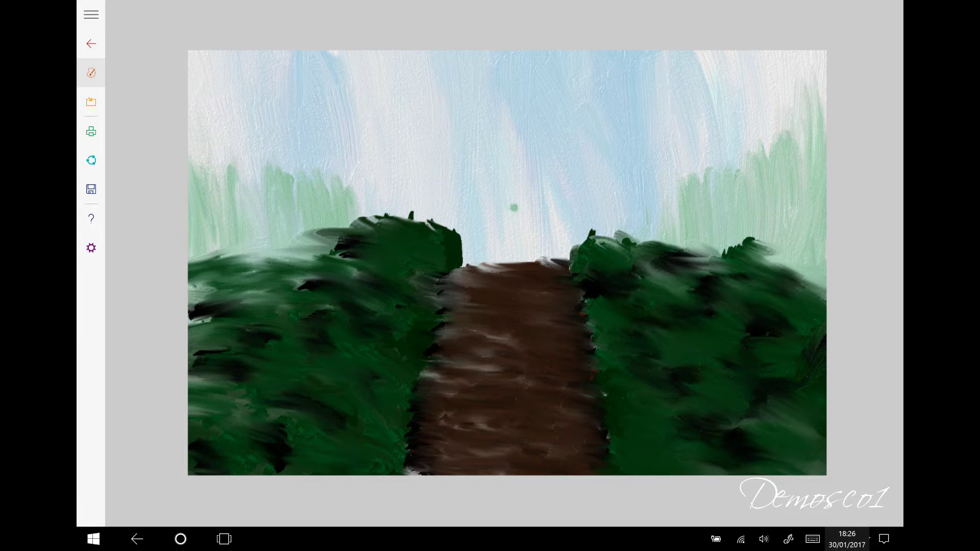
# Dab black paint at the path's left edge
pyautogui.rightClick(498, 255)
pyautogui.click(219, 330)
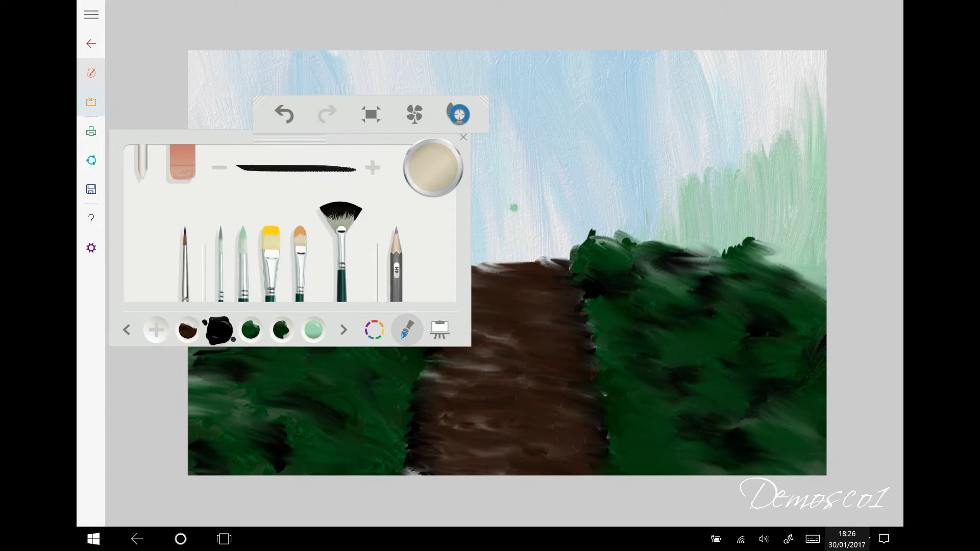
pyautogui.moveTo(457, 279); pyautogui.dragTo(450, 316)
pyautogui.click(461, 279)
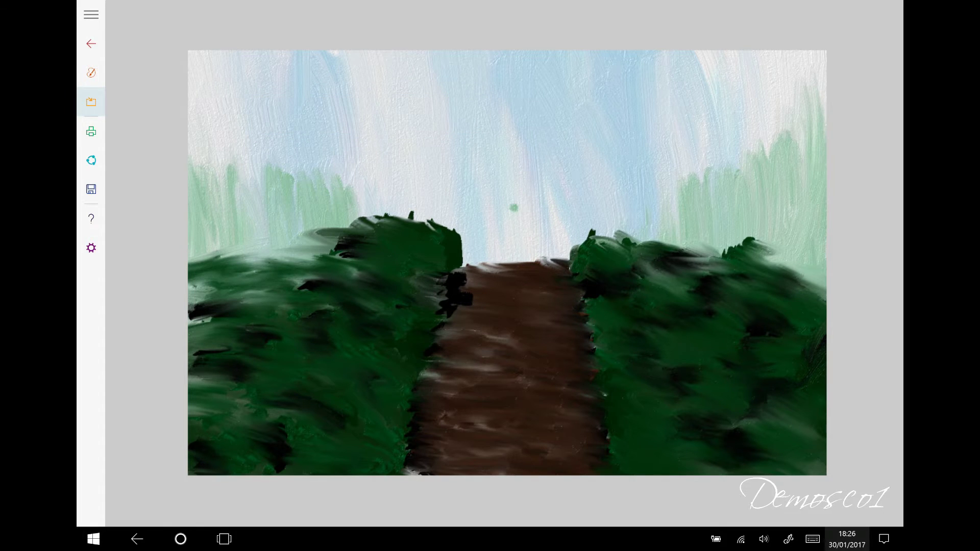
# Repaint the left edge in darker brown, darken the lower-left patch and soften the horizon end
pyautogui.click(459, 115)
pyautogui.click(186, 329)
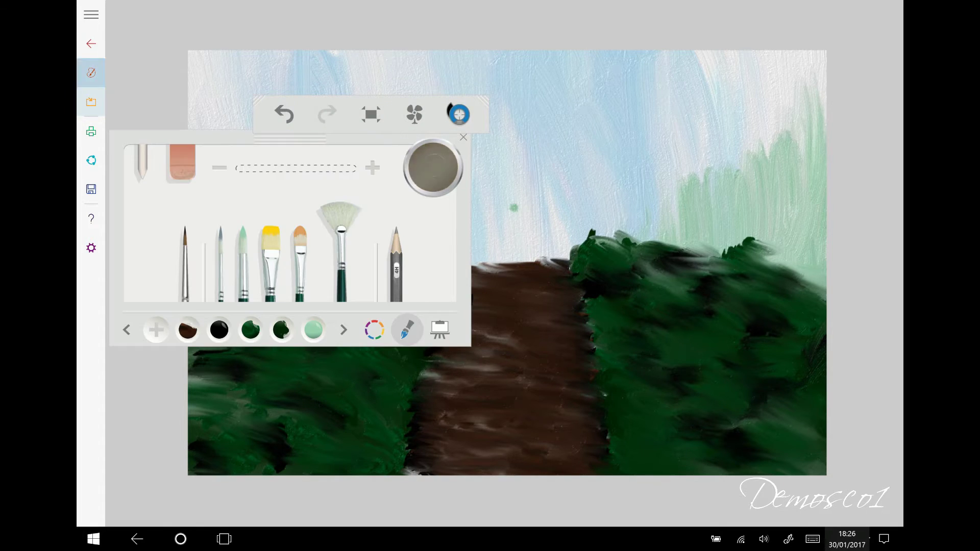
pyautogui.click(459, 114)
pyautogui.moveTo(447, 293)
pyautogui.mouseDown()
pyautogui.moveTo(475, 298)
pyautogui.moveTo(474, 273)
pyautogui.moveTo(487, 276)
pyautogui.moveTo(438, 337)
pyautogui.moveTo(435, 377)
pyautogui.moveTo(416, 383)
pyautogui.mouseUp()
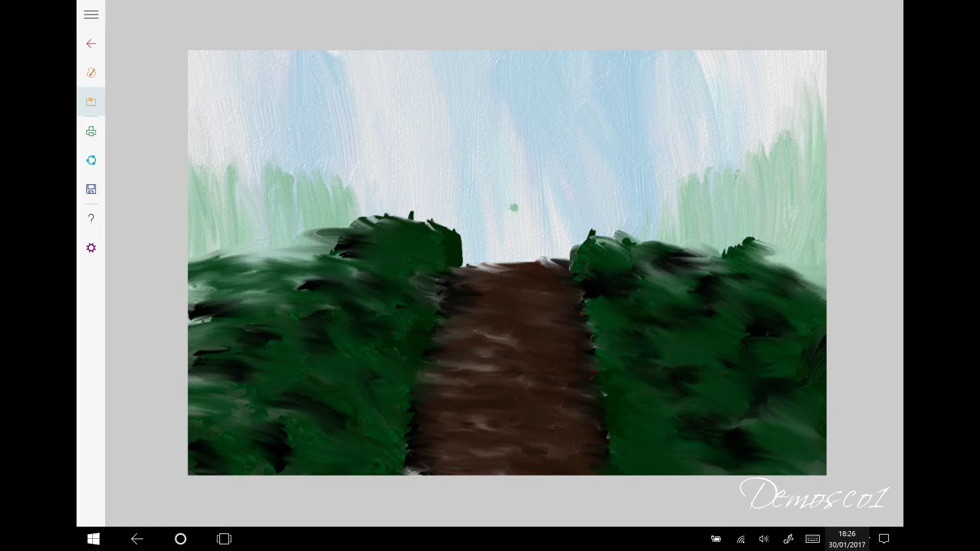
pyautogui.moveTo(440, 450); pyautogui.dragTo(404, 472)
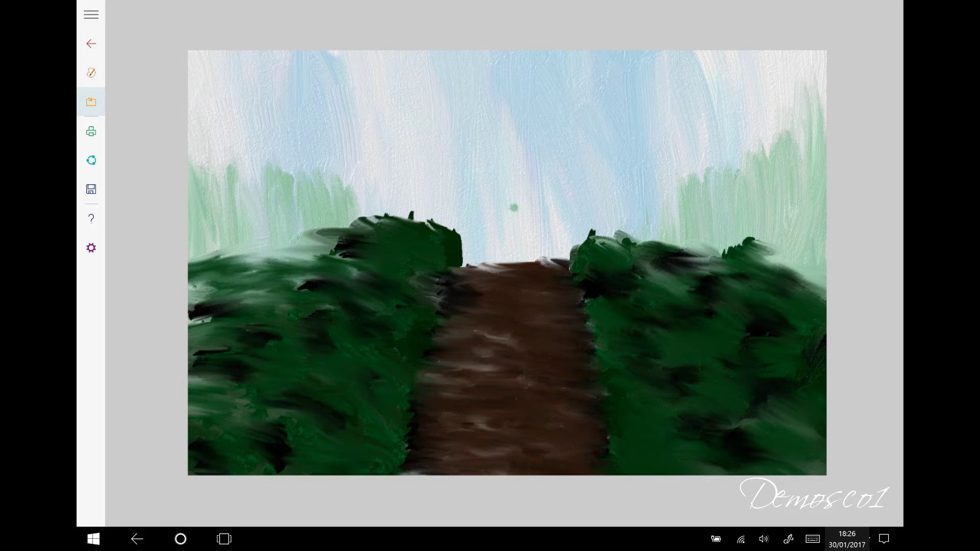
pyautogui.moveTo(503, 266); pyautogui.dragTo(452, 274)
pyautogui.rightClick(459, 114)
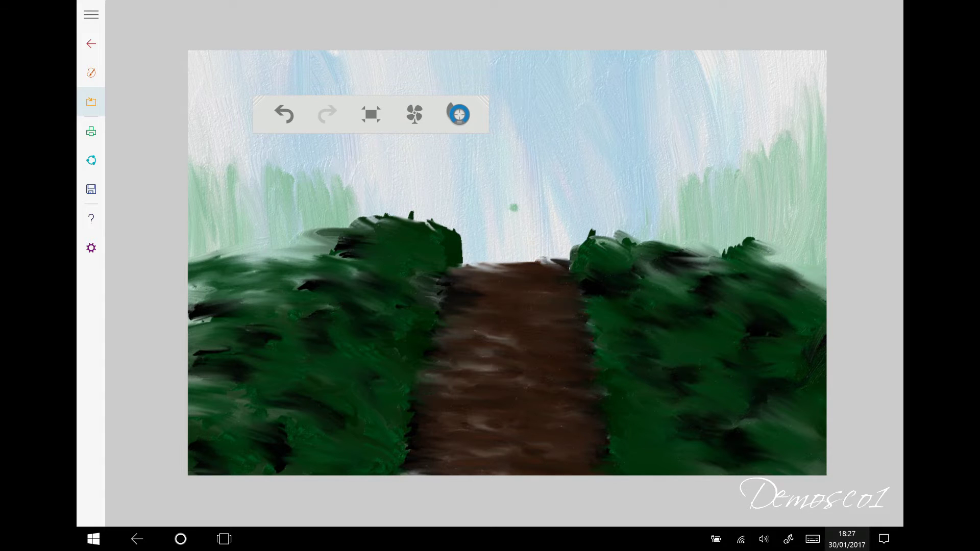
# Paint brown strokes along both edges of the path
pyautogui.click(459, 114)
pyautogui.click(391, 285)
pyautogui.moveTo(566, 467); pyautogui.dragTo(574, 382)
pyautogui.moveTo(432, 460); pyautogui.dragTo(449, 383)
pyautogui.moveTo(567, 368); pyautogui.dragTo(526, 335)
# Scatter rust-red leaf dabs along the path
pyautogui.click(459, 115)
pyautogui.click(359, 285)
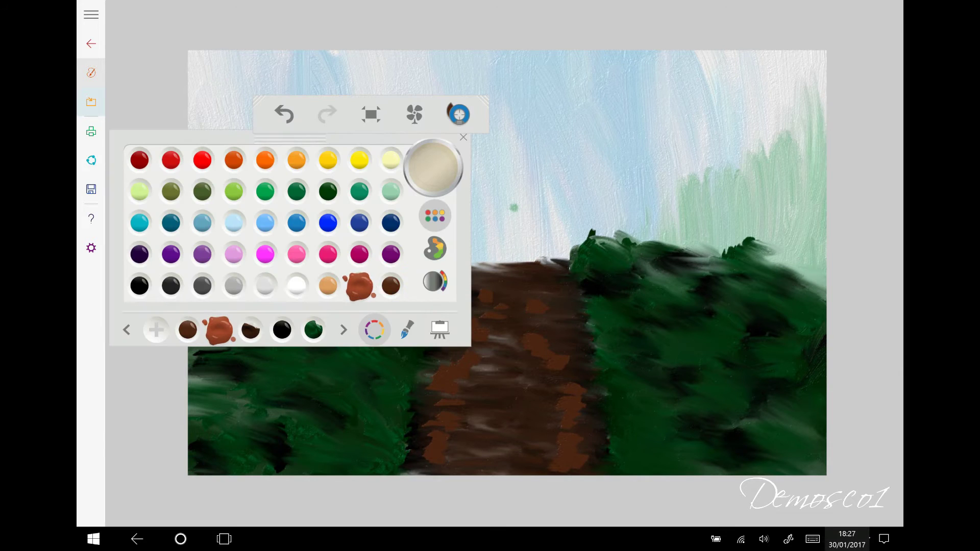
pyautogui.moveTo(454, 452); pyautogui.dragTo(449, 439)
pyautogui.moveTo(460, 394); pyautogui.dragTo(477, 334)
pyautogui.moveTo(506, 309)
pyautogui.mouseDown()
pyautogui.moveTo(538, 319)
pyautogui.moveTo(557, 409)
pyautogui.mouseUp()
pyautogui.moveTo(554, 403)
pyautogui.mouseDown()
pyautogui.moveTo(539, 462)
pyautogui.moveTo(532, 352)
pyautogui.mouseUp()
# Add light tan highlights and blend them on the path's right side
pyautogui.click(459, 114)
pyautogui.click(328, 289)
pyautogui.moveTo(482, 337)
pyautogui.mouseDown()
pyautogui.moveTo(450, 458)
pyautogui.moveTo(475, 342)
pyautogui.mouseUp()
pyautogui.click(459, 115)
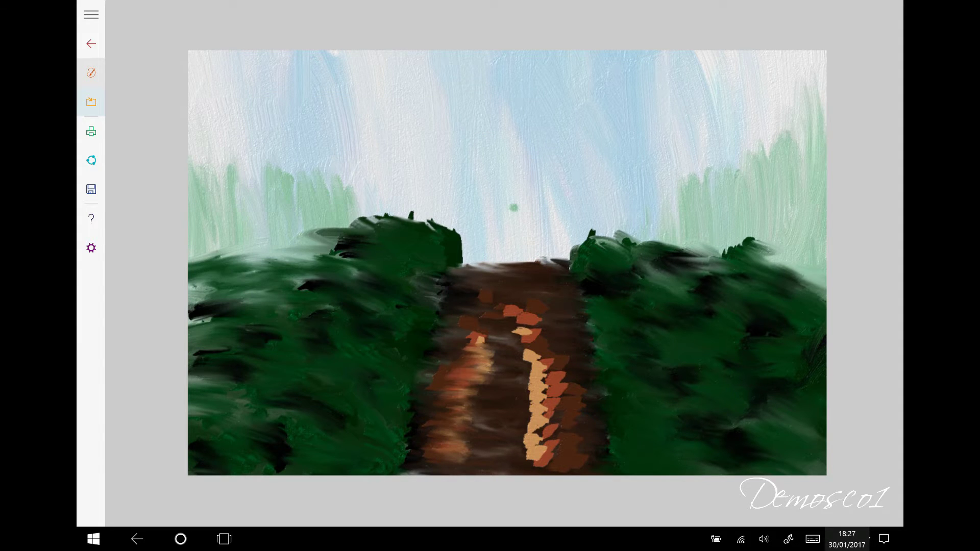
pyautogui.moveTo(531, 306); pyautogui.dragTo(537, 460)
pyautogui.moveTo(536, 368)
pyautogui.mouseDown()
pyautogui.moveTo(531, 455)
pyautogui.moveTo(434, 473)
pyautogui.moveTo(539, 472)
pyautogui.moveTo(457, 469)
pyautogui.mouseUp()
# Darken and blend the bottom of the path with black
pyautogui.click(459, 115)
pyautogui.click(139, 285)
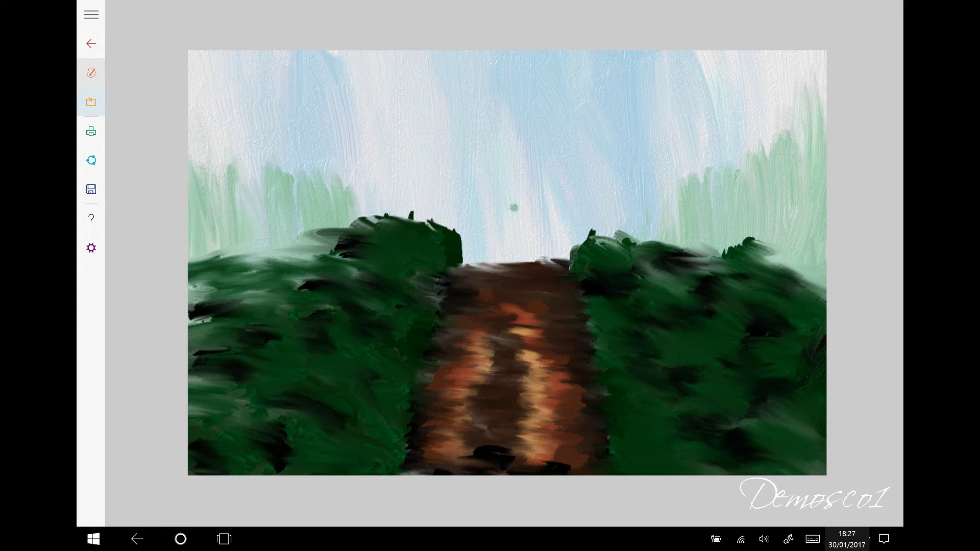
pyautogui.moveTo(513, 459); pyautogui.dragTo(548, 462)
pyautogui.moveTo(468, 455); pyautogui.dragTo(579, 468)
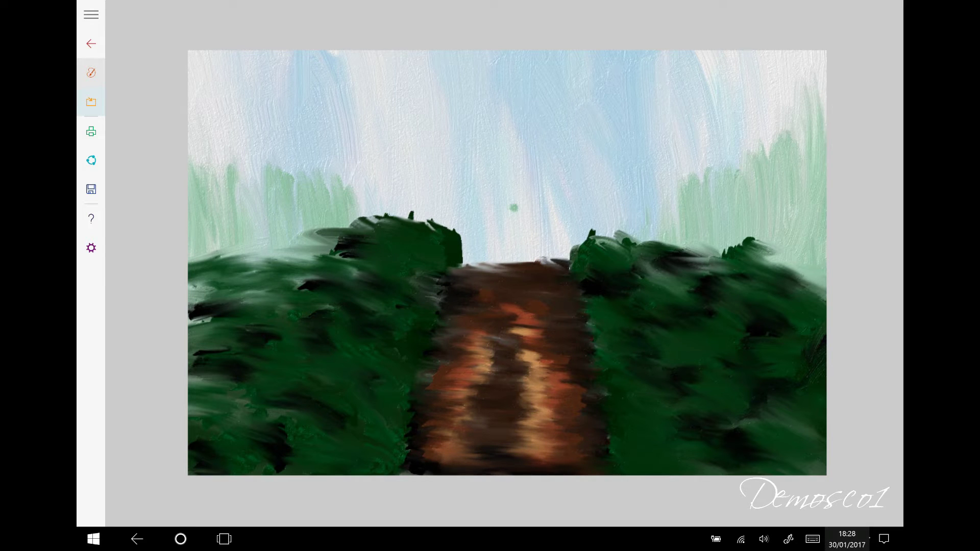
# Paint pale yellow dashes up the middle of the brown path
pyautogui.click(91, 72)
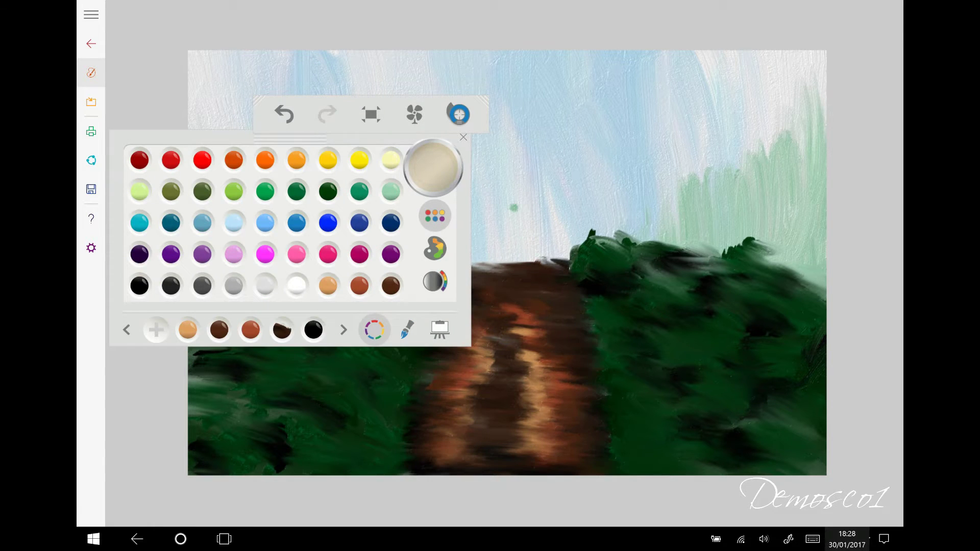
pyautogui.click(391, 160)
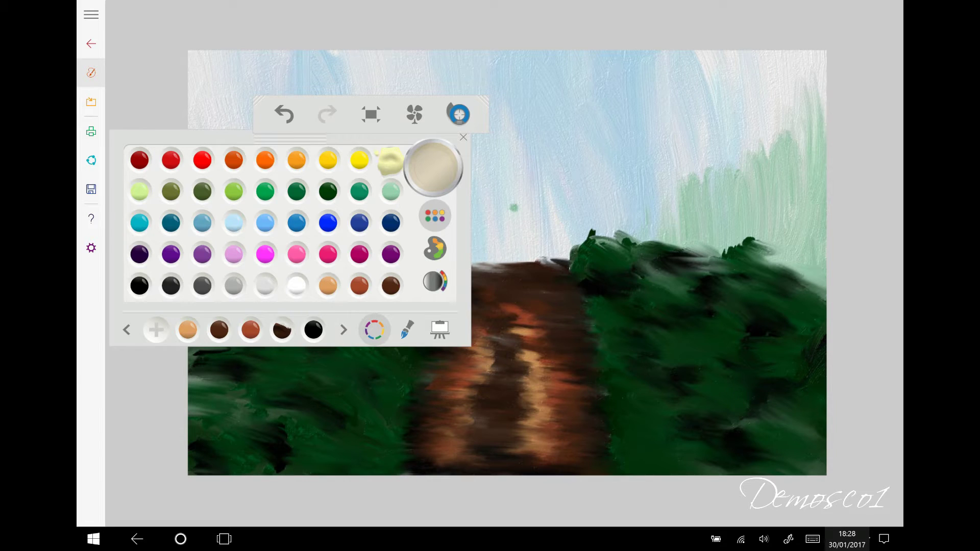
pyautogui.click(463, 138)
pyautogui.moveTo(513, 440); pyautogui.dragTo(521, 390)
pyautogui.moveTo(511, 383); pyautogui.dragTo(526, 384)
pyautogui.moveTo(502, 373); pyautogui.dragTo(525, 362)
pyautogui.moveTo(498, 355); pyautogui.dragTo(523, 337)
pyautogui.moveTo(506, 327)
pyautogui.mouseDown()
pyautogui.moveTo(522, 319)
pyautogui.moveTo(516, 314)
pyautogui.mouseUp()
pyautogui.moveTo(506, 309)
pyautogui.mouseDown()
pyautogui.moveTo(523, 301)
pyautogui.moveTo(518, 279)
pyautogui.mouseUp()
# Undo the last three yellow dashes and blend the rest into soft pale streaks
pyautogui.rightClick(511, 281)
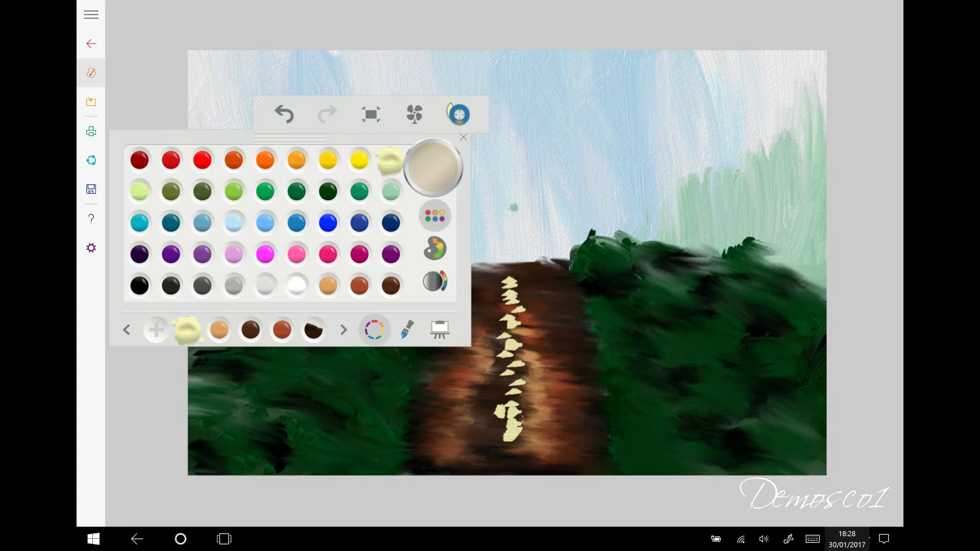
pyautogui.hotkey('ctrl', 'z')
pyautogui.hotkey('ctrl', 'z')
pyautogui.hotkey('ctrl', 'z')
pyautogui.hotkey('ctrl', 'z')
pyautogui.hotkey('ctrl', 'z')
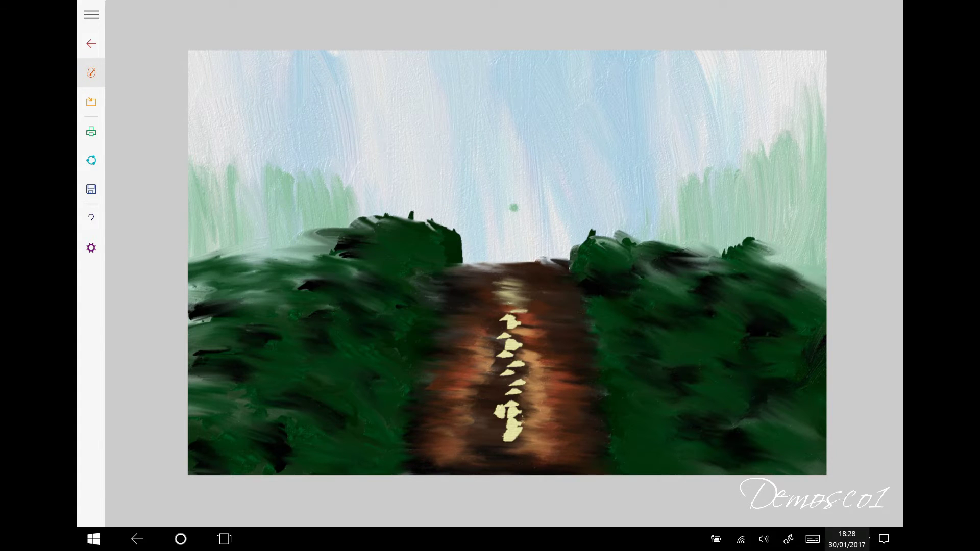
pyautogui.hotkey('ctrl', 'z')
pyautogui.hotkey('ctrl', 'z')
pyautogui.hotkey('ctrl', 'z')
pyautogui.hotkey('ctrl', 'z')
pyautogui.hotkey('ctrl', 'z')
pyautogui.hotkey('ctrl', 'z')
pyautogui.hotkey('ctrl', 'z')
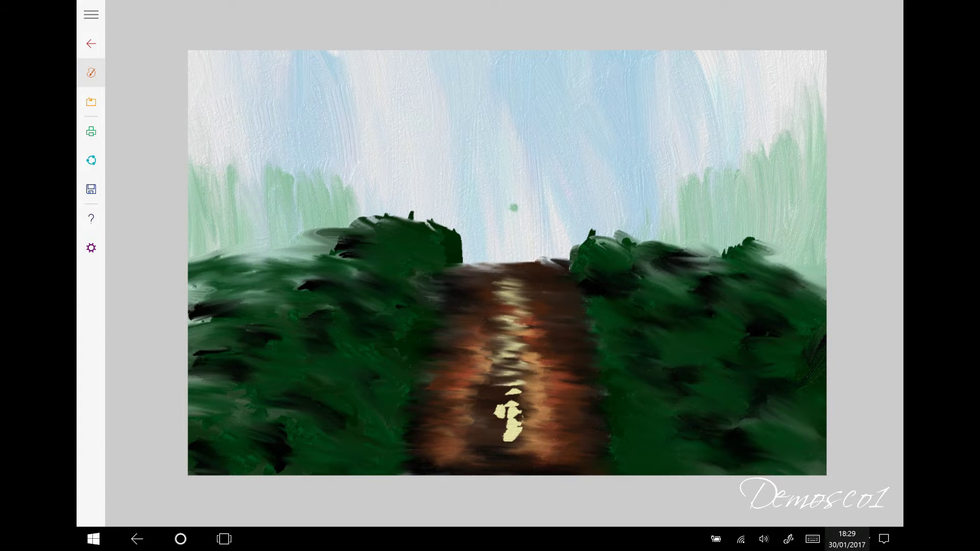
pyautogui.hotkey('ctrl', 'z')
pyautogui.hotkey('ctrl', 'z')
pyautogui.moveTo(506, 408)
pyautogui.mouseDown()
pyautogui.moveTo(515, 447)
pyautogui.moveTo(513, 406)
pyautogui.moveTo(531, 401)
pyautogui.moveTo(510, 278)
pyautogui.mouseUp()
# Paint two orange shapes at the far end of the path
pyautogui.rightClick(513, 208)
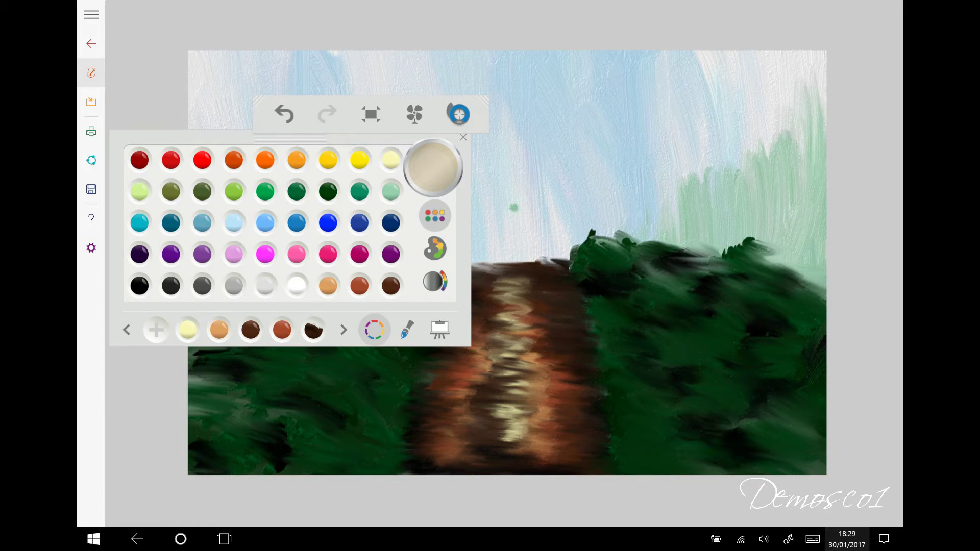
pyautogui.click(297, 160)
pyautogui.moveTo(545, 276); pyautogui.dragTo(536, 314)
pyautogui.moveTo(487, 266)
pyautogui.mouseDown()
pyautogui.moveTo(477, 299)
pyautogui.moveTo(486, 312)
pyautogui.mouseUp()
# Layer light green over the orange shapes and add gold strokes to the right one
pyautogui.rightClick(541, 271)
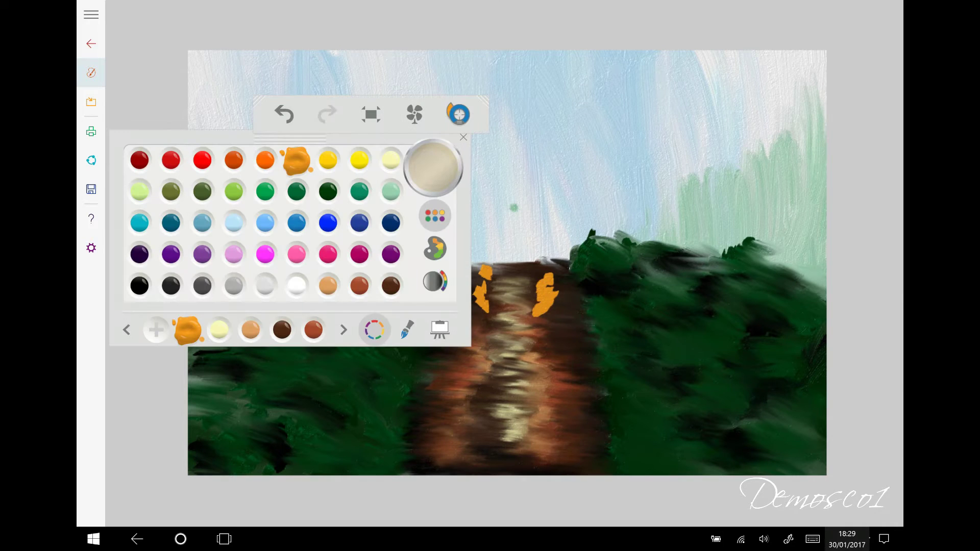
pyautogui.click(390, 192)
pyautogui.moveTo(484, 262)
pyautogui.mouseDown()
pyautogui.moveTo(486, 272)
pyautogui.moveTo(501, 260)
pyautogui.moveTo(505, 270)
pyautogui.mouseUp()
pyautogui.moveTo(528, 263); pyautogui.dragTo(548, 284)
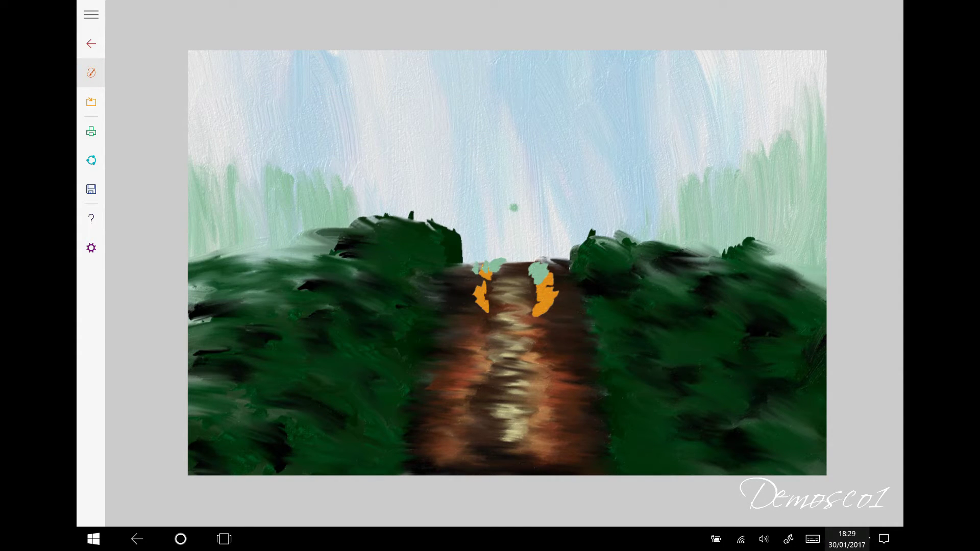
pyautogui.rightClick(540, 271)
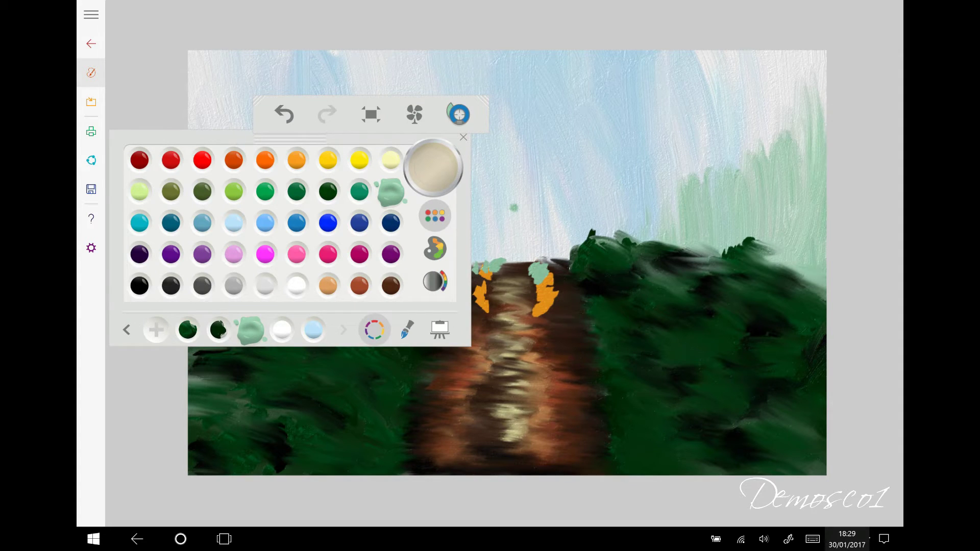
pyautogui.click(328, 160)
pyautogui.moveTo(535, 278)
pyautogui.mouseDown()
pyautogui.moveTo(528, 295)
pyautogui.moveTo(542, 304)
pyautogui.mouseUp()
pyautogui.rightClick(540, 286)
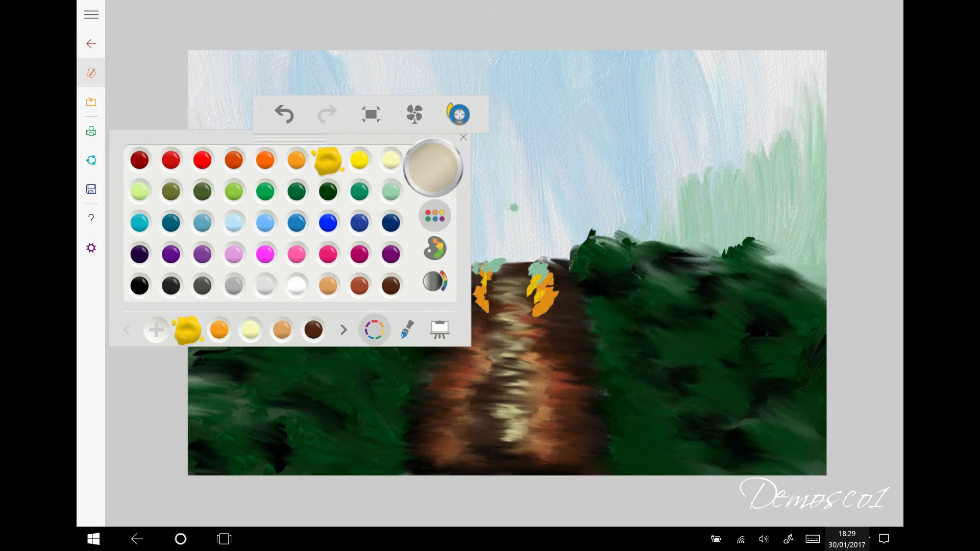
# Smear the orange, green and gold into a soft glow blended with the brown
pyautogui.moveTo(478, 269); pyautogui.dragTo(554, 283)
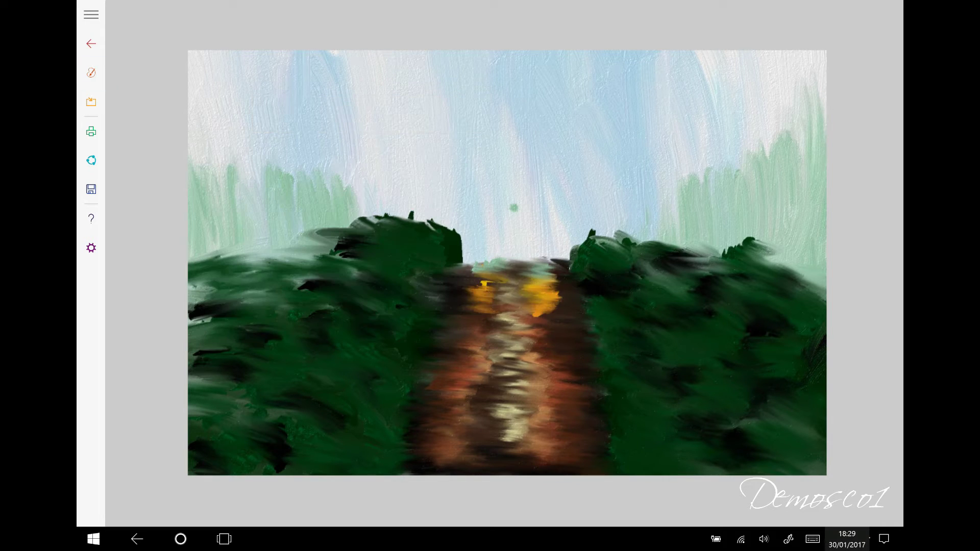
pyautogui.moveTo(467, 291); pyautogui.dragTo(562, 311)
pyautogui.moveTo(526, 273); pyautogui.dragTo(557, 314)
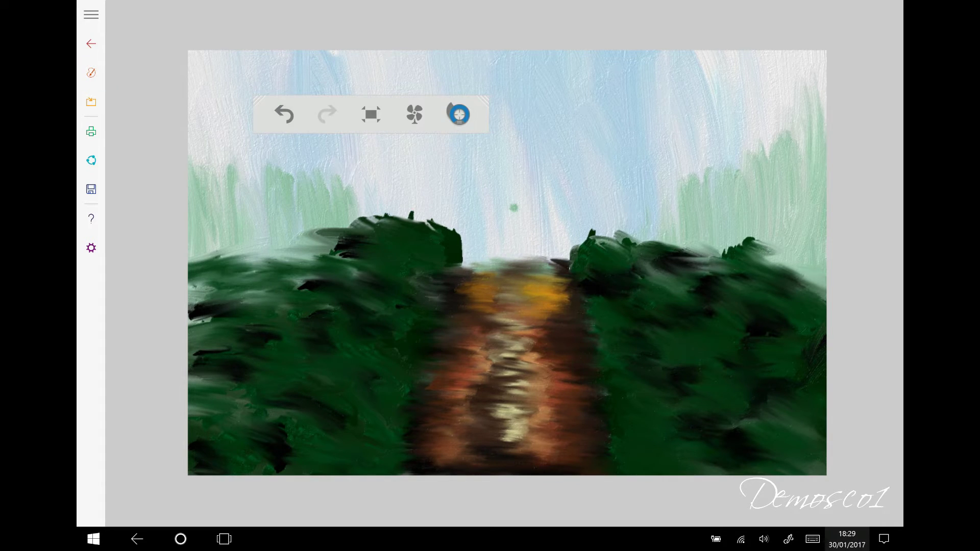
pyautogui.click(91, 72)
pyautogui.click(406, 330)
# In dark grey, paint a branched trunk on the left bushes and a trunk on the right bushes
pyautogui.click(371, 258)
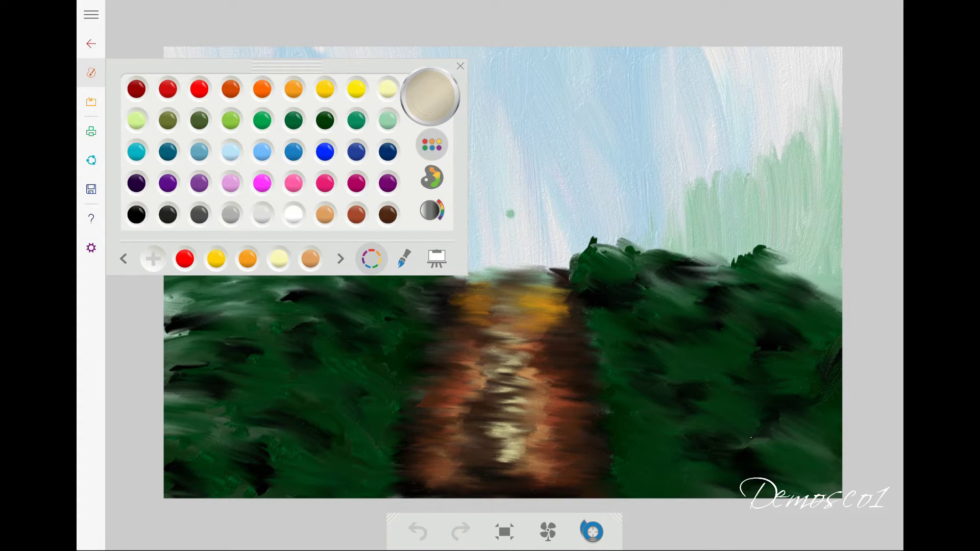
pyautogui.click(199, 214)
pyautogui.moveTo(417, 220)
pyautogui.mouseDown()
pyautogui.moveTo(425, 154)
pyautogui.moveTo(406, 145)
pyautogui.mouseUp()
pyautogui.moveTo(414, 188)
pyautogui.mouseDown()
pyautogui.moveTo(402, 160)
pyautogui.moveTo(415, 113)
pyautogui.mouseUp()
pyautogui.moveTo(418, 224); pyautogui.dragTo(417, 212)
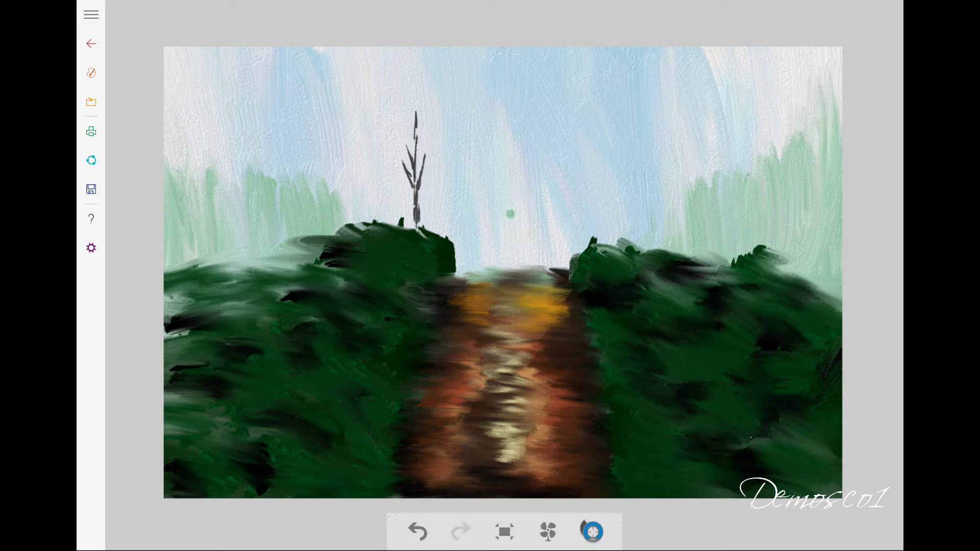
pyautogui.moveTo(415, 149); pyautogui.dragTo(415, 118)
pyautogui.moveTo(411, 153); pyautogui.dragTo(389, 129)
pyautogui.moveTo(424, 171)
pyautogui.mouseDown()
pyautogui.moveTo(451, 136)
pyautogui.moveTo(437, 127)
pyautogui.mouseUp()
pyautogui.moveTo(415, 130); pyautogui.dragTo(414, 112)
pyautogui.moveTo(600, 239)
pyautogui.mouseDown()
pyautogui.moveTo(611, 180)
pyautogui.moveTo(574, 144)
pyautogui.mouseUp()
pyautogui.moveTo(601, 176)
pyautogui.mouseDown()
pyautogui.moveTo(600, 144)
pyautogui.moveTo(622, 137)
pyautogui.moveTo(599, 126)
pyautogui.mouseUp()
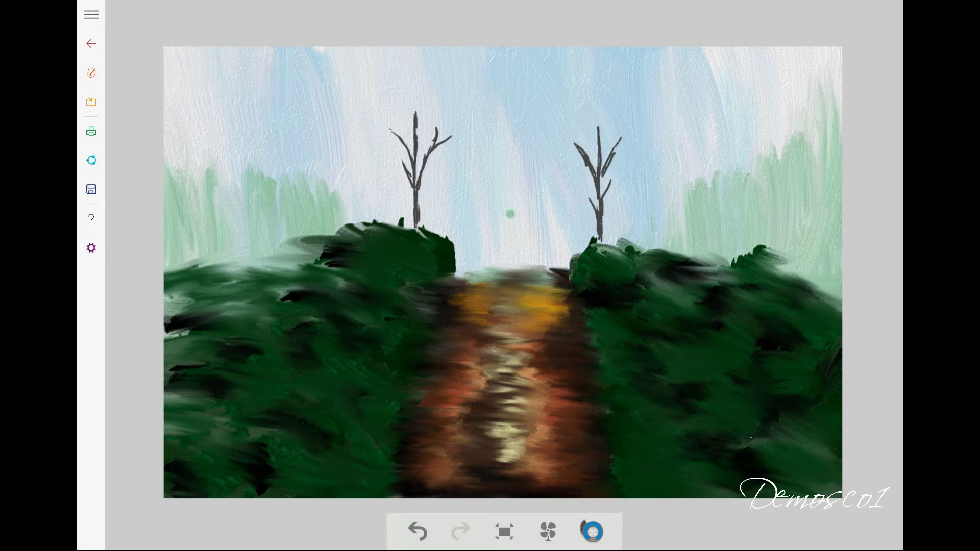
# Switch to the fan brush at its smallest size
pyautogui.click(91, 72)
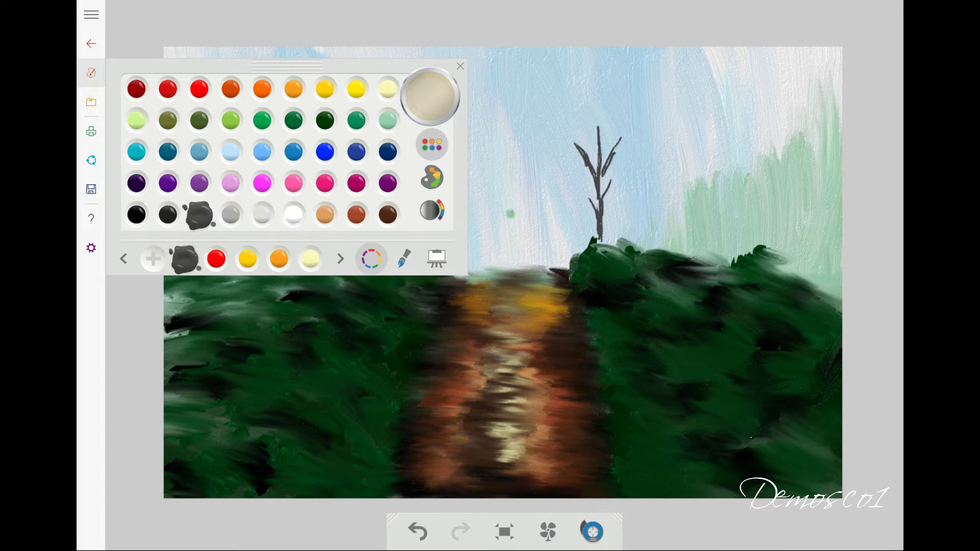
pyautogui.click(404, 258)
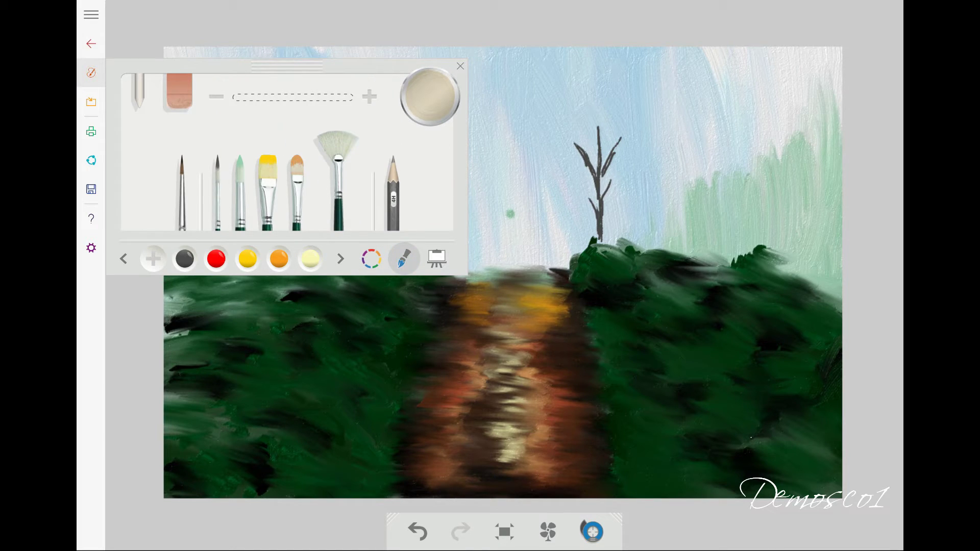
pyautogui.click(216, 97)
pyautogui.click(337, 148)
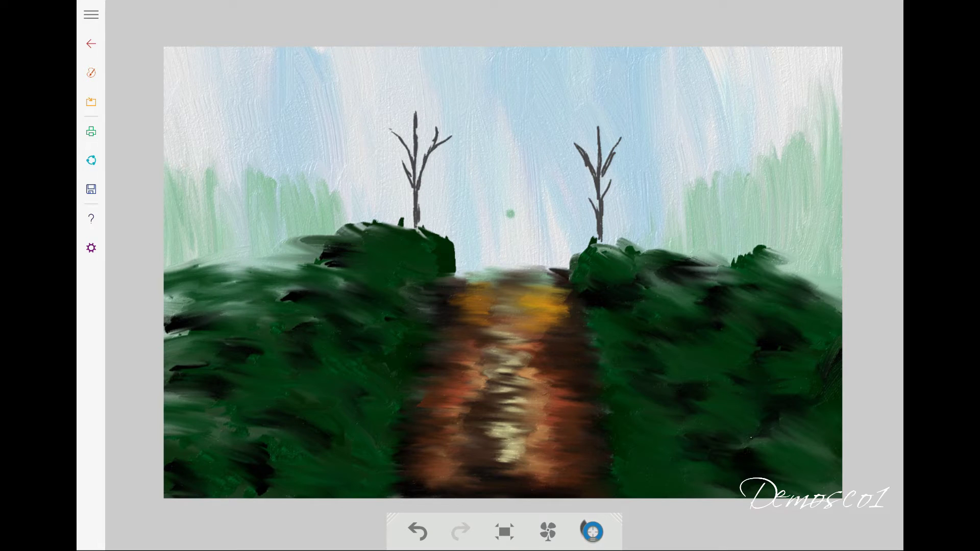
# Dab red leaves along the left tree and across the right tree's branches
pyautogui.click(428, 128)
pyautogui.click(438, 128)
pyautogui.click(437, 180)
pyautogui.moveTo(436, 149); pyautogui.dragTo(408, 209)
pyautogui.moveTo(426, 208); pyautogui.dragTo(413, 226)
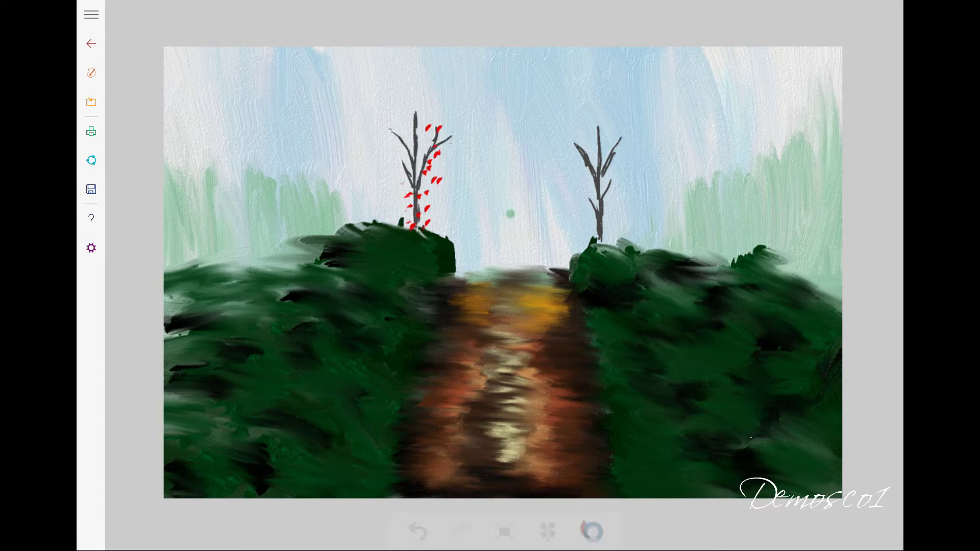
pyautogui.moveTo(388, 129); pyautogui.dragTo(422, 119)
pyautogui.moveTo(592, 121); pyautogui.dragTo(621, 152)
pyautogui.moveTo(559, 153); pyautogui.dragTo(591, 189)
pyautogui.moveTo(577, 191); pyautogui.dragTo(623, 184)
pyautogui.click(621, 173)
# Dab yellow leaves on the left and right trees
pyautogui.click(91, 73)
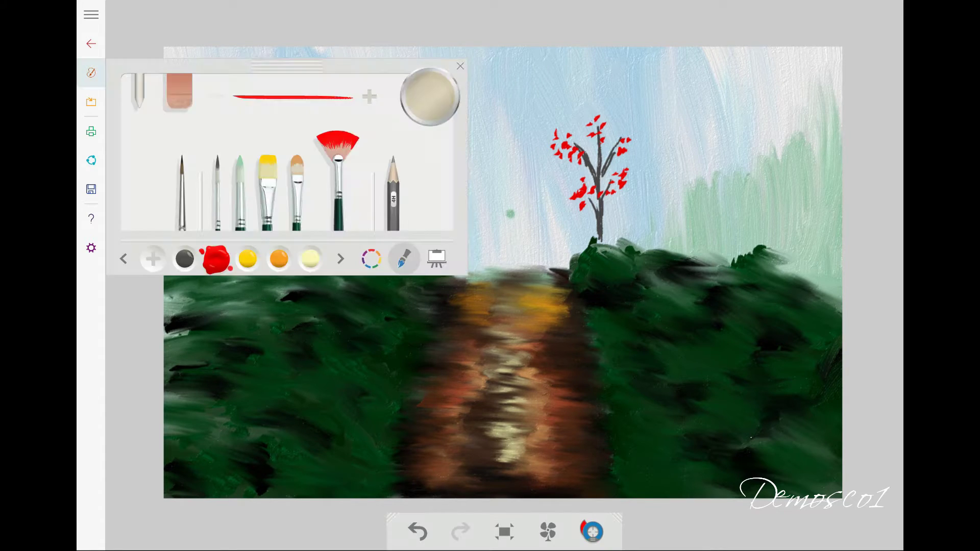
pyautogui.click(460, 66)
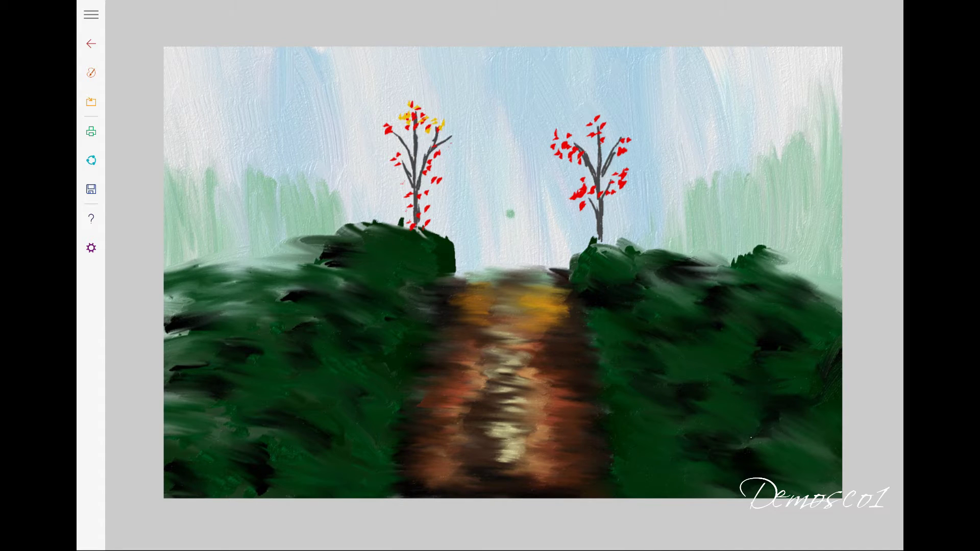
pyautogui.click(402, 156)
pyautogui.click(436, 160)
pyautogui.click(583, 190)
pyautogui.click(581, 205)
pyautogui.click(609, 194)
pyautogui.click(619, 181)
# Add yellow leaves to the right tree's left branches and orange-yellow dabs on the left tree
pyautogui.click(561, 132)
pyautogui.click(572, 154)
pyautogui.click(581, 156)
pyautogui.click(555, 147)
pyautogui.click(564, 144)
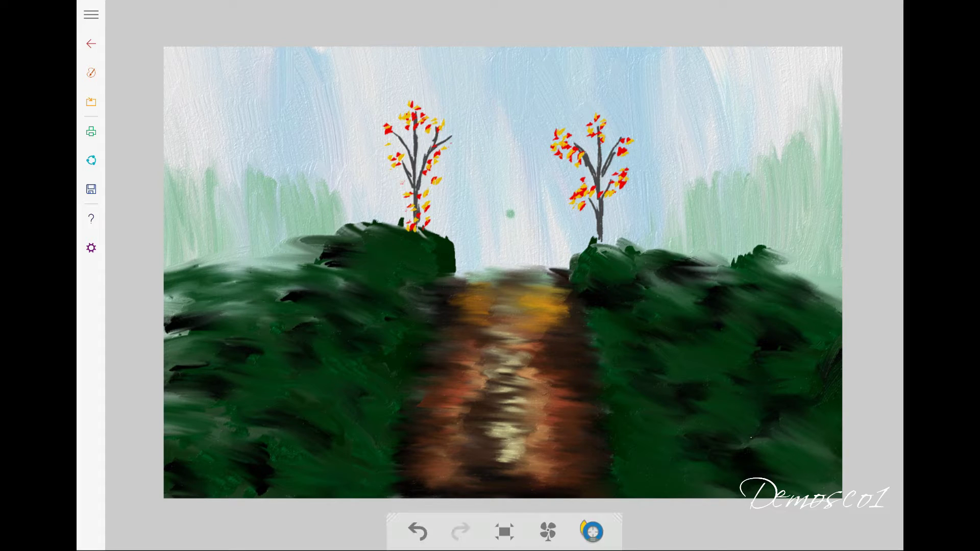
pyautogui.click(442, 119)
pyautogui.click(447, 129)
pyautogui.click(432, 161)
pyautogui.click(425, 173)
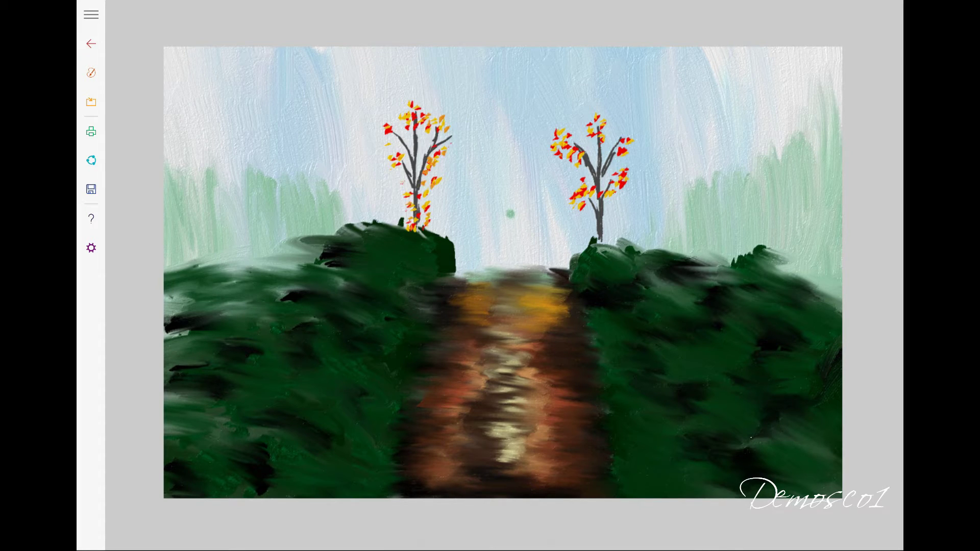
# Add more leaves to the right tree, a red leaf on the left, and yellow-orange strokes
pyautogui.click(561, 160)
pyautogui.click(604, 140)
pyautogui.click(573, 132)
pyautogui.click(608, 209)
pyautogui.click(91, 72)
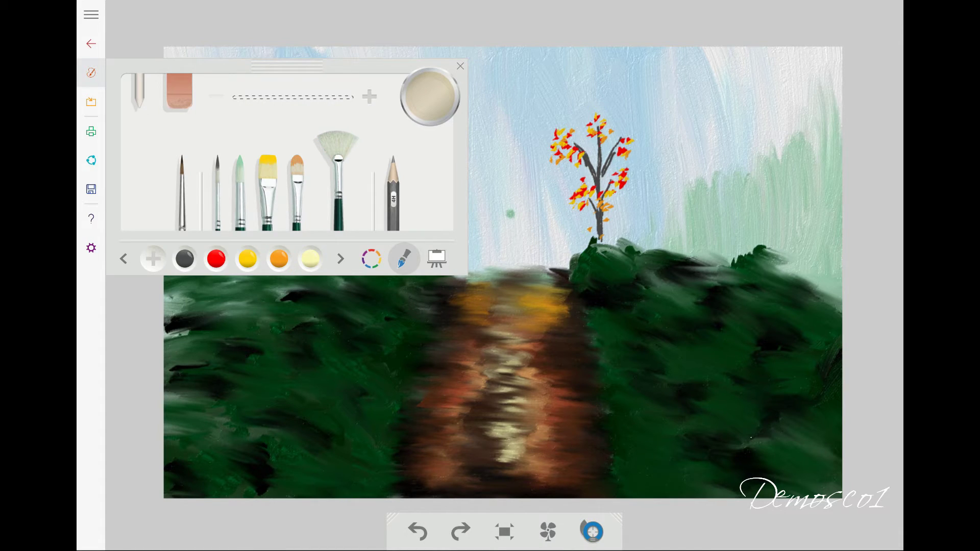
pyautogui.click(90, 73)
pyautogui.click(388, 130)
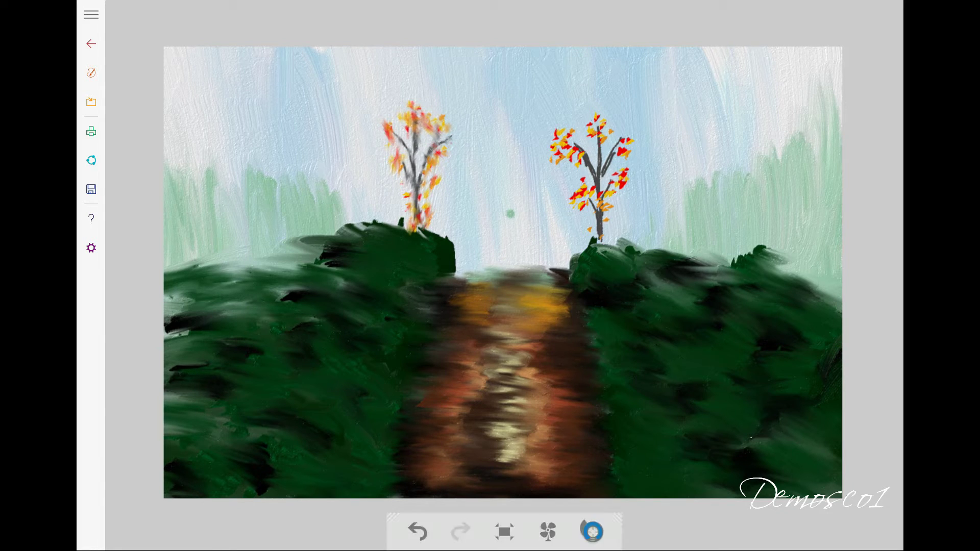
pyautogui.moveTo(557, 134)
pyautogui.mouseDown()
pyautogui.moveTo(562, 163)
pyautogui.moveTo(584, 168)
pyautogui.mouseUp()
pyautogui.moveTo(603, 120)
pyautogui.mouseDown()
pyautogui.moveTo(601, 153)
pyautogui.moveTo(626, 187)
pyautogui.moveTo(585, 207)
pyautogui.mouseUp()
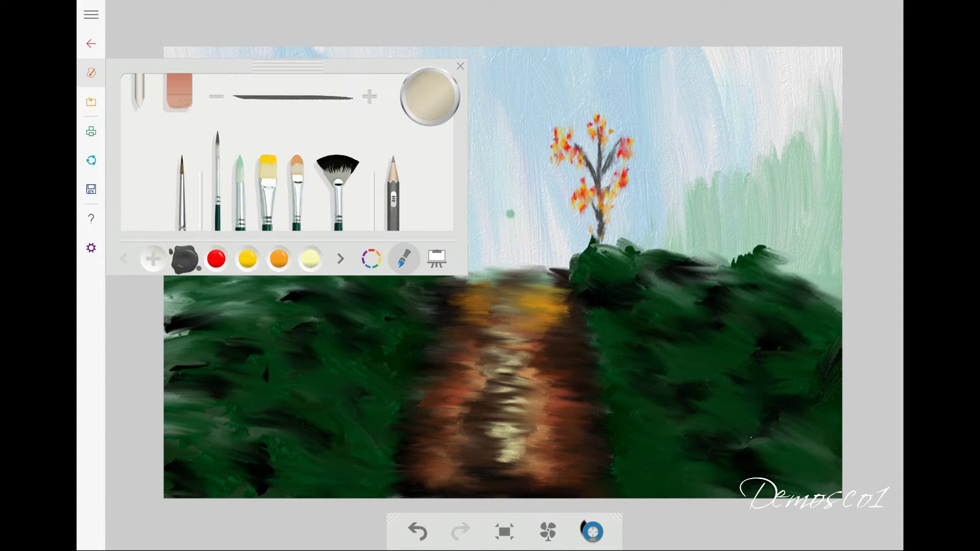
# Paint a tall black trunk rising from the left bushes toward the top of the canvas
pyautogui.moveTo(267, 368); pyautogui.dragTo(269, 239)
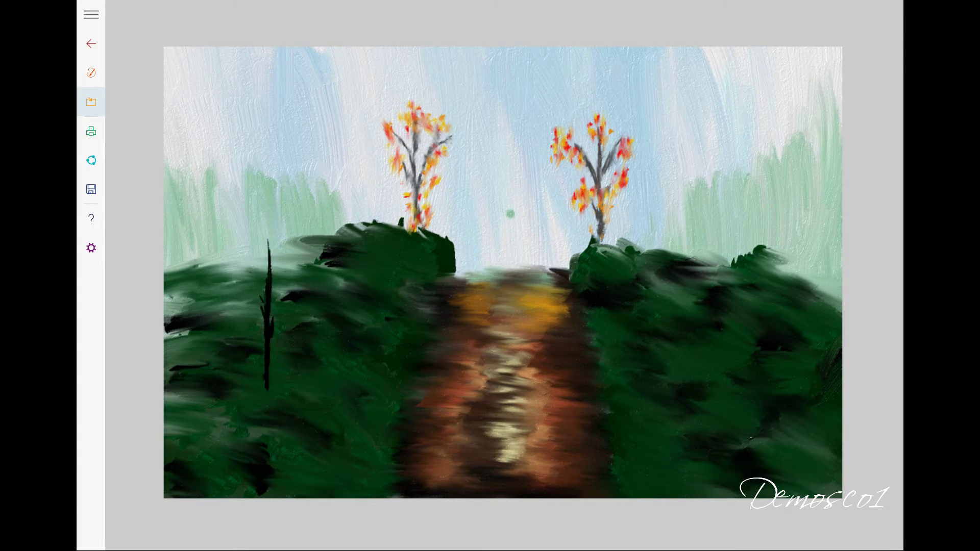
pyautogui.moveTo(270, 287); pyautogui.dragTo(269, 231)
pyautogui.moveTo(271, 270); pyautogui.dragTo(270, 219)
pyautogui.moveTo(268, 255); pyautogui.dragTo(212, 209)
pyautogui.moveTo(241, 238); pyautogui.dragTo(217, 231)
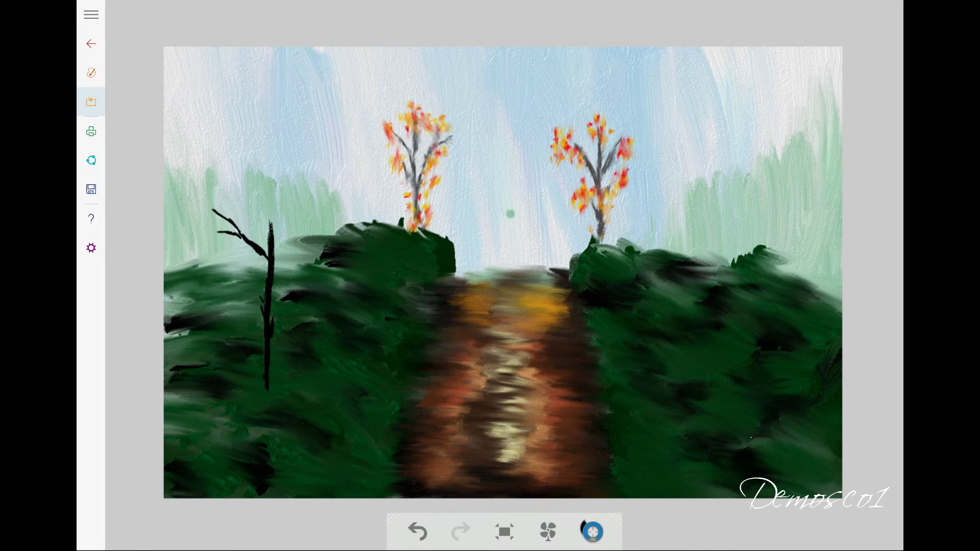
pyautogui.moveTo(273, 310); pyautogui.dragTo(275, 87)
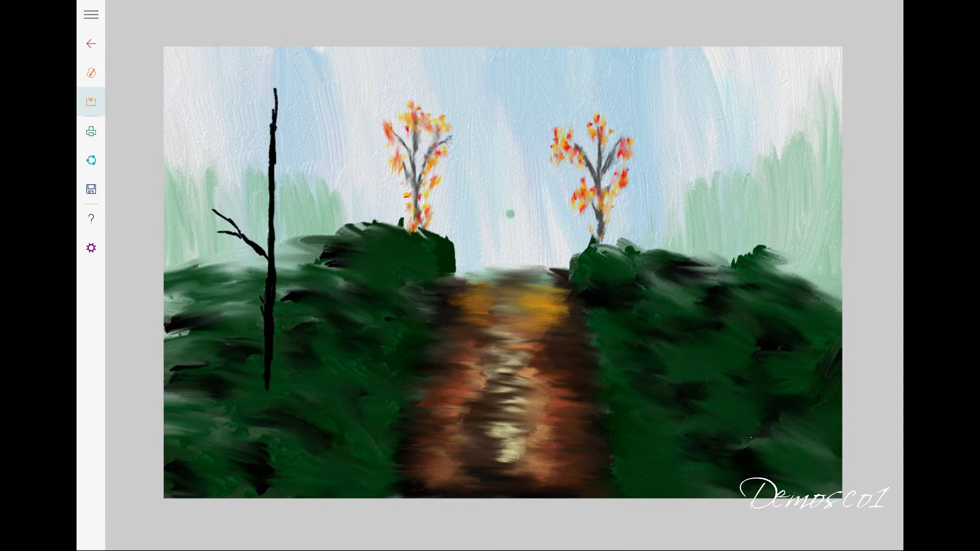
pyautogui.moveTo(276, 125)
pyautogui.mouseDown()
pyautogui.moveTo(275, 60)
pyautogui.moveTo(276, 391)
pyautogui.mouseUp()
# Add thin branches reaching up-left and up-right from the left trunk
pyautogui.moveTo(245, 274); pyautogui.dragTo(264, 309)
pyautogui.moveTo(279, 301); pyautogui.dragTo(320, 236)
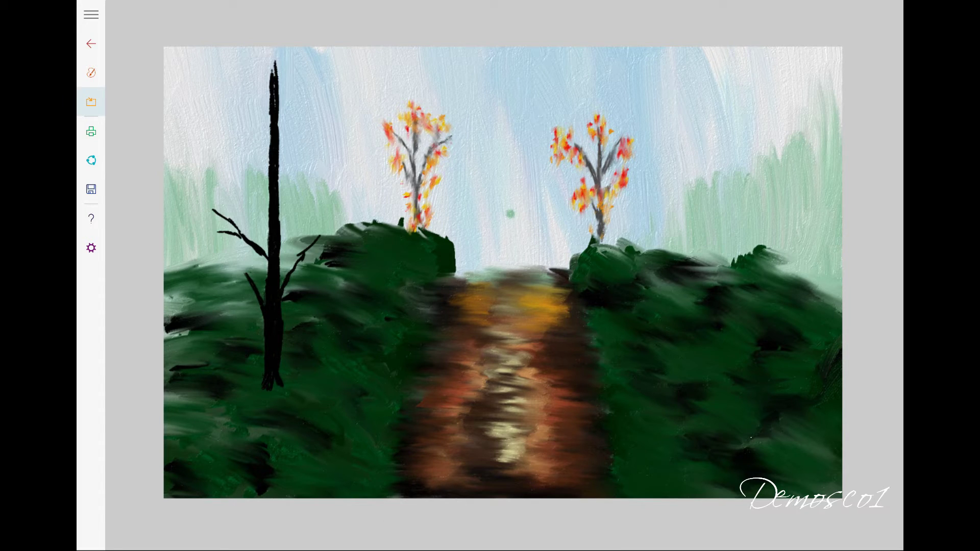
pyautogui.moveTo(258, 253)
pyautogui.mouseDown()
pyautogui.moveTo(269, 264)
pyautogui.moveTo(314, 205)
pyautogui.mouseUp()
pyautogui.moveTo(283, 245)
pyautogui.mouseDown()
pyautogui.moveTo(300, 210)
pyautogui.moveTo(382, 197)
pyautogui.mouseUp()
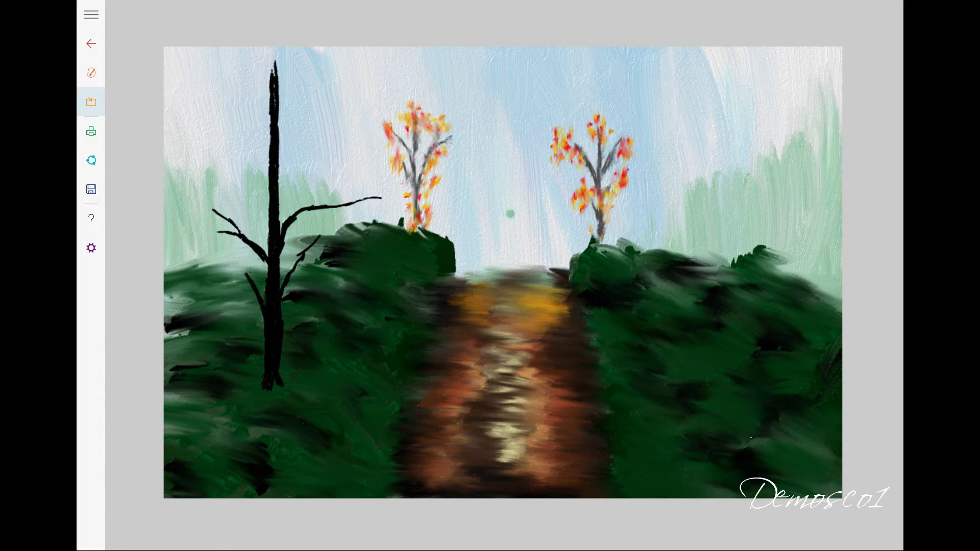
pyautogui.moveTo(269, 219); pyautogui.dragTo(226, 161)
pyautogui.moveTo(274, 77); pyautogui.dragTo(273, 59)
pyautogui.moveTo(280, 180); pyautogui.dragTo(298, 122)
pyautogui.moveTo(270, 154); pyautogui.dragTo(250, 99)
pyautogui.moveTo(267, 130); pyautogui.dragTo(227, 79)
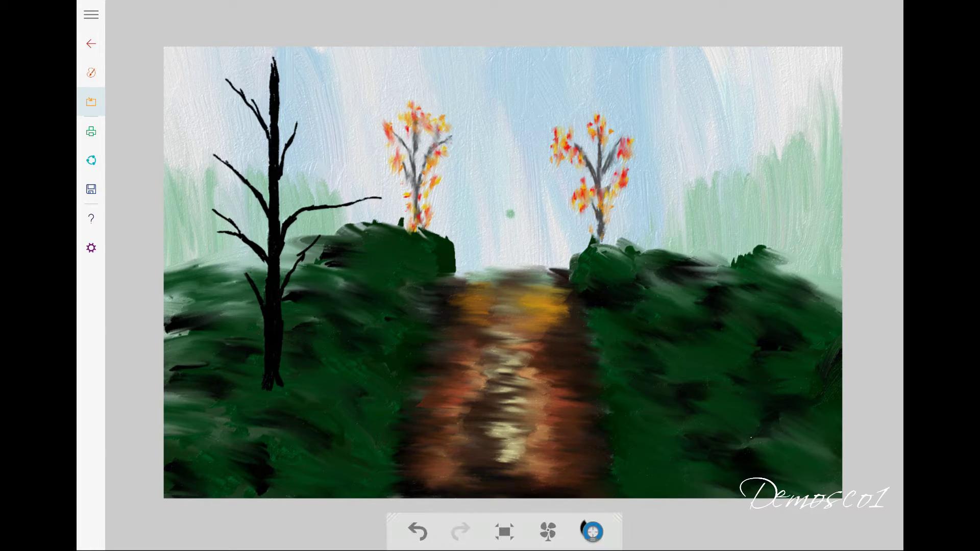
pyautogui.moveTo(268, 172); pyautogui.dragTo(220, 121)
# Extend the trunk's top, undo the last stroke, and thicken the trunk with an upper branch
pyautogui.moveTo(282, 204); pyautogui.dragTo(321, 154)
pyautogui.moveTo(281, 122)
pyautogui.mouseDown()
pyautogui.moveTo(288, 72)
pyautogui.moveTo(275, 47)
pyautogui.moveTo(309, 47)
pyautogui.mouseUp()
pyautogui.click(415, 533)
pyautogui.moveTo(275, 57)
pyautogui.mouseDown()
pyautogui.moveTo(272, 47)
pyautogui.moveTo(270, 141)
pyautogui.mouseUp()
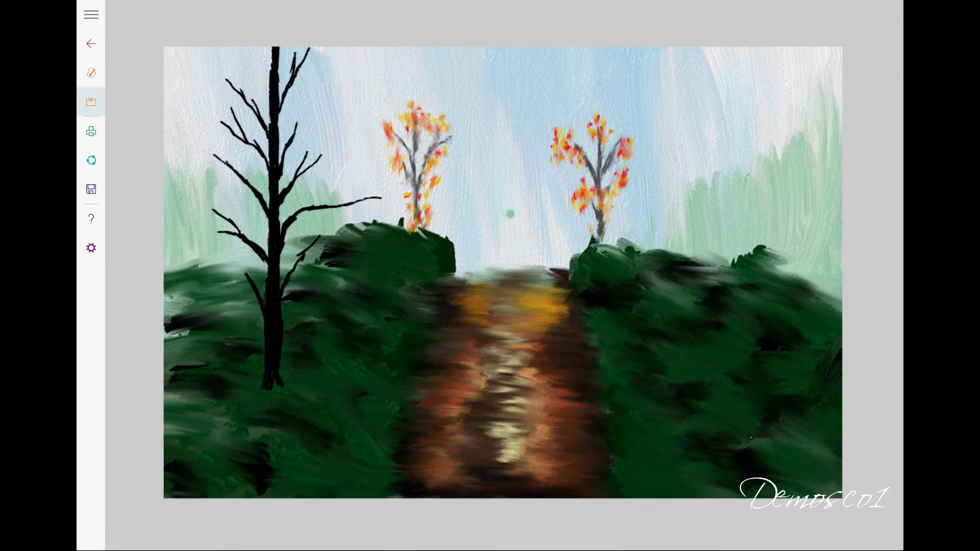
pyautogui.moveTo(280, 368); pyautogui.dragTo(280, 380)
pyautogui.click(592, 532)
pyautogui.click(371, 259)
pyautogui.click(593, 532)
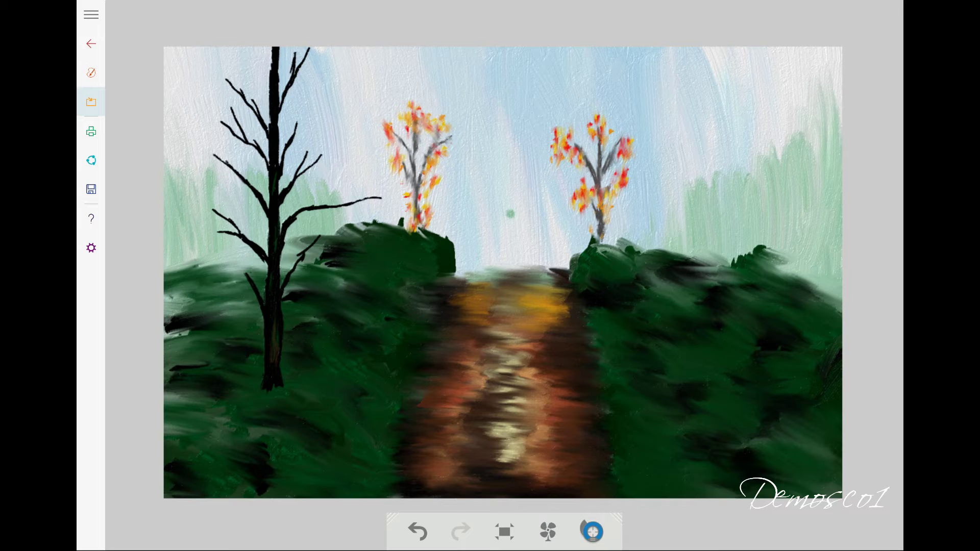
pyautogui.click(91, 72)
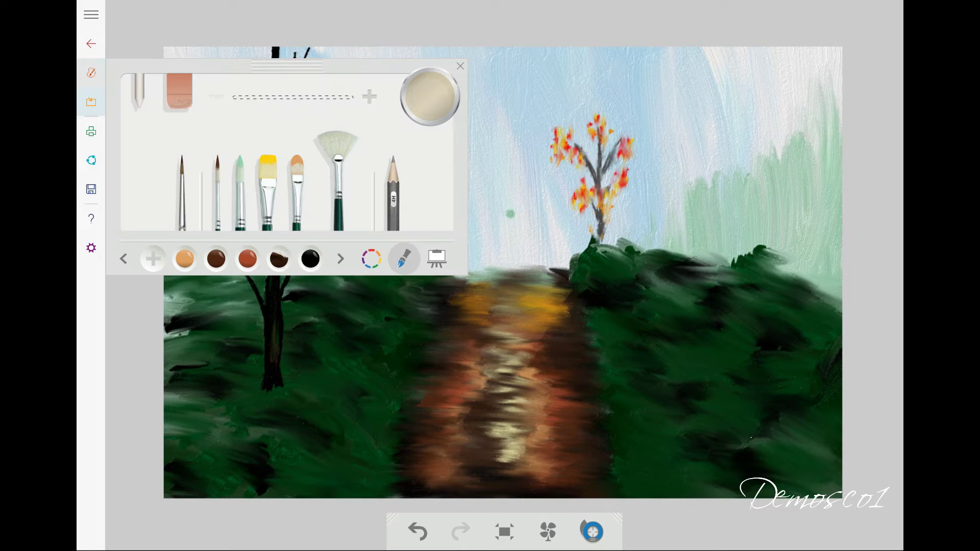
# Select the thin round brush with black paint, undoing a short test stroke on the right
pyautogui.click(217, 184)
pyautogui.click(217, 259)
pyautogui.click(311, 259)
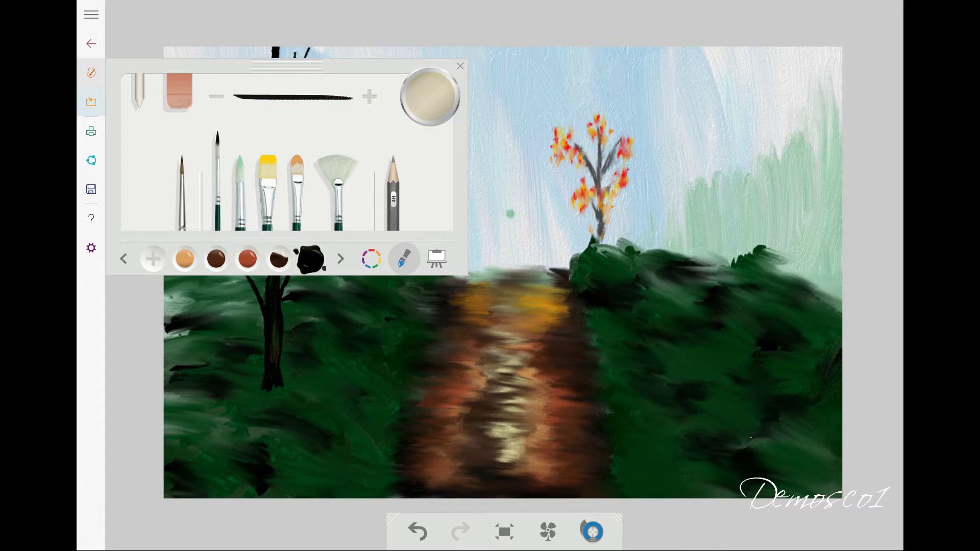
pyautogui.click(460, 66)
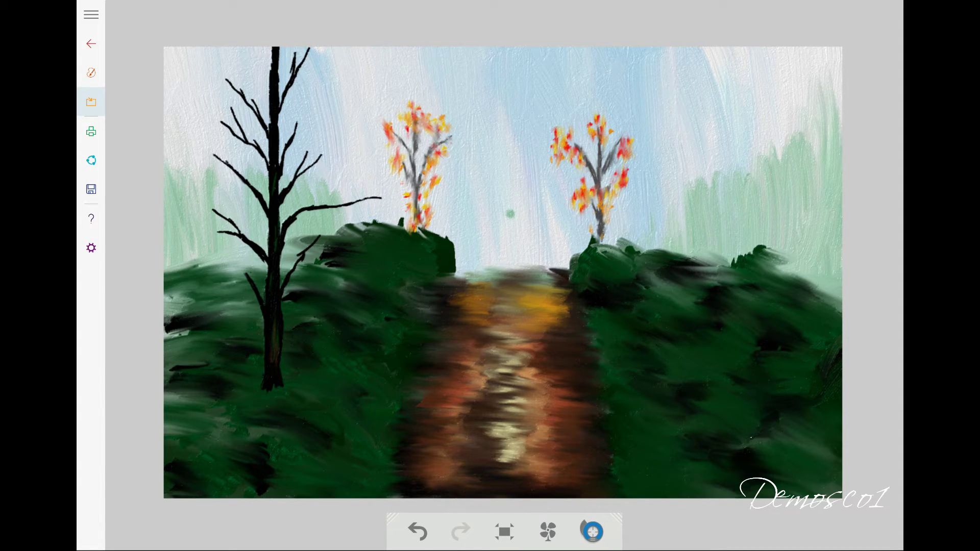
pyautogui.moveTo(774, 349); pyautogui.dragTo(777, 376)
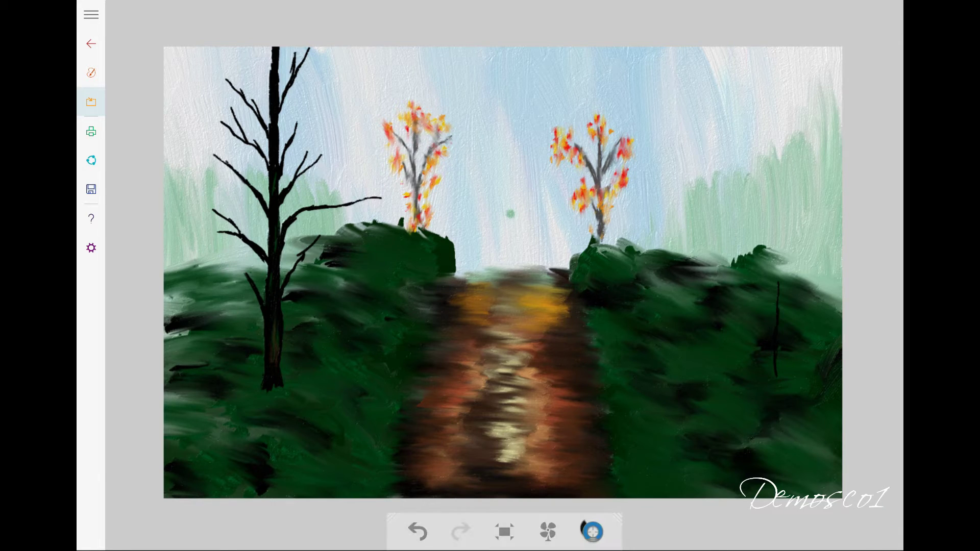
pyautogui.click(418, 532)
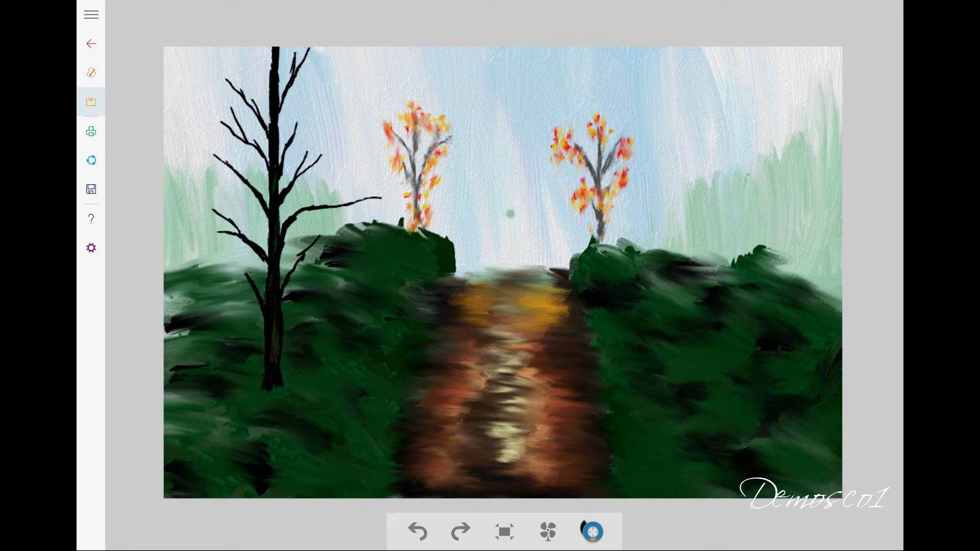
# Enlarge the brush and paint two tall, thick black trunks on the right-hand bushes
pyautogui.click(91, 73)
pyautogui.click(369, 96)
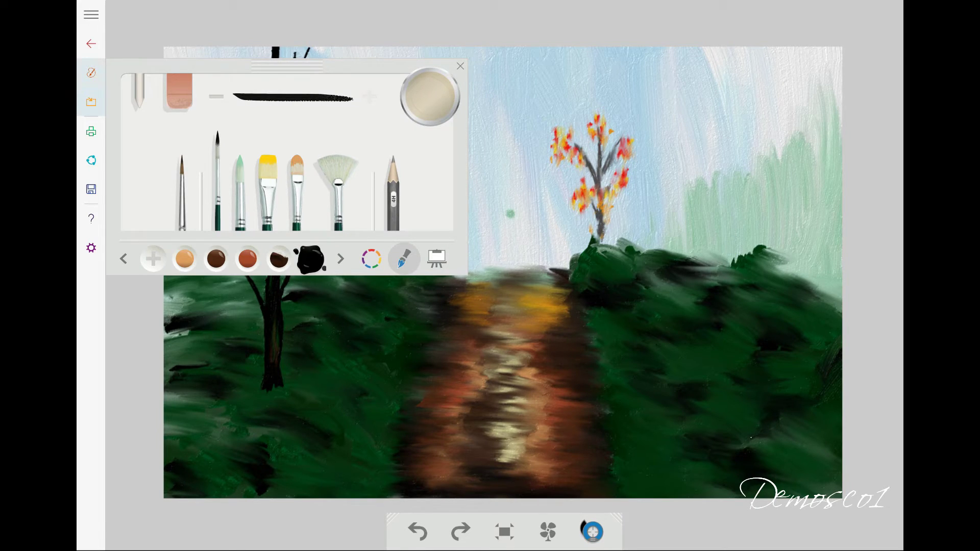
pyautogui.click(460, 66)
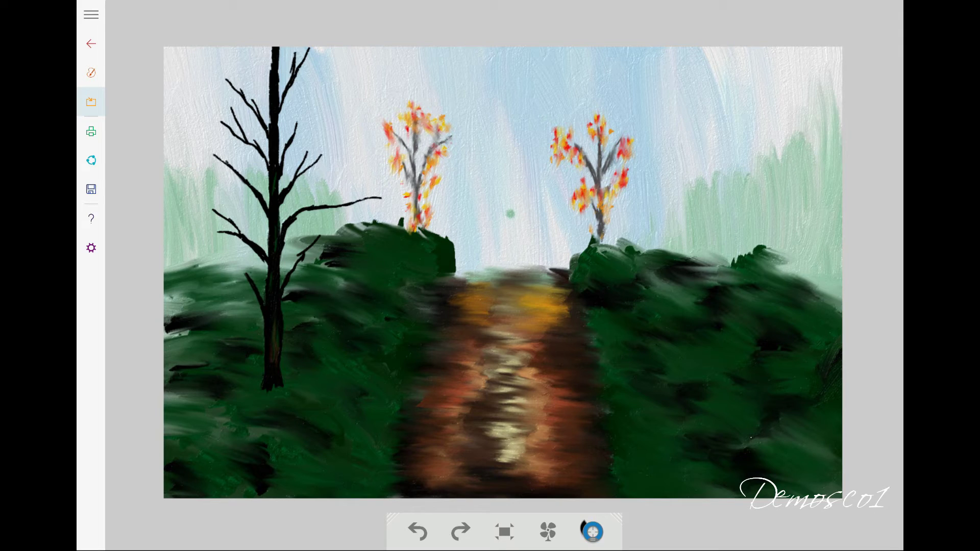
pyautogui.moveTo(781, 366); pyautogui.dragTo(780, 108)
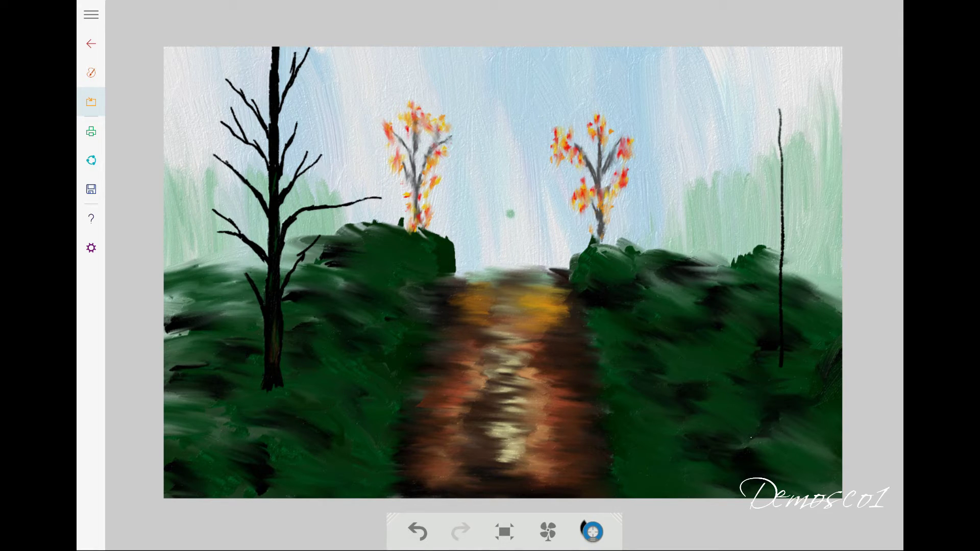
pyautogui.moveTo(688, 379); pyautogui.dragTo(688, 106)
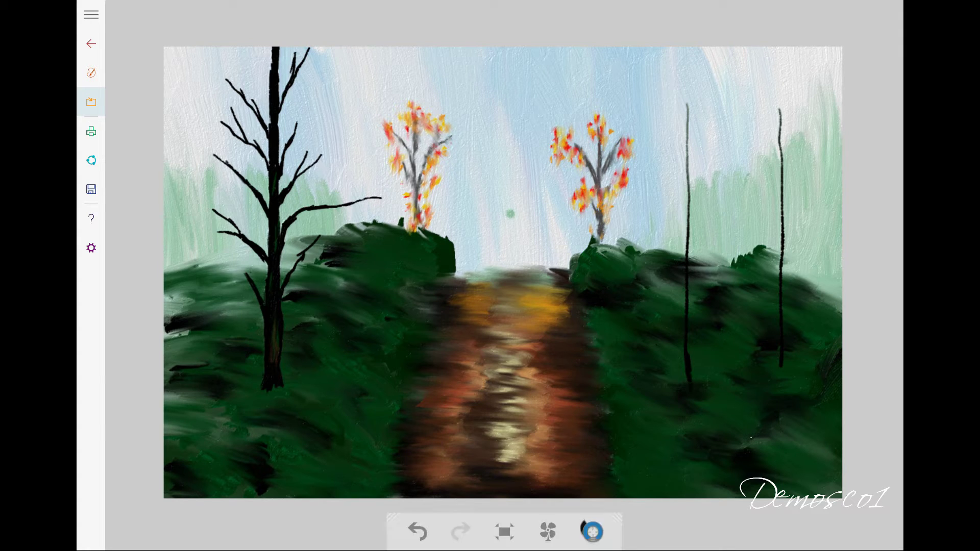
pyautogui.moveTo(691, 391); pyautogui.dragTo(689, 100)
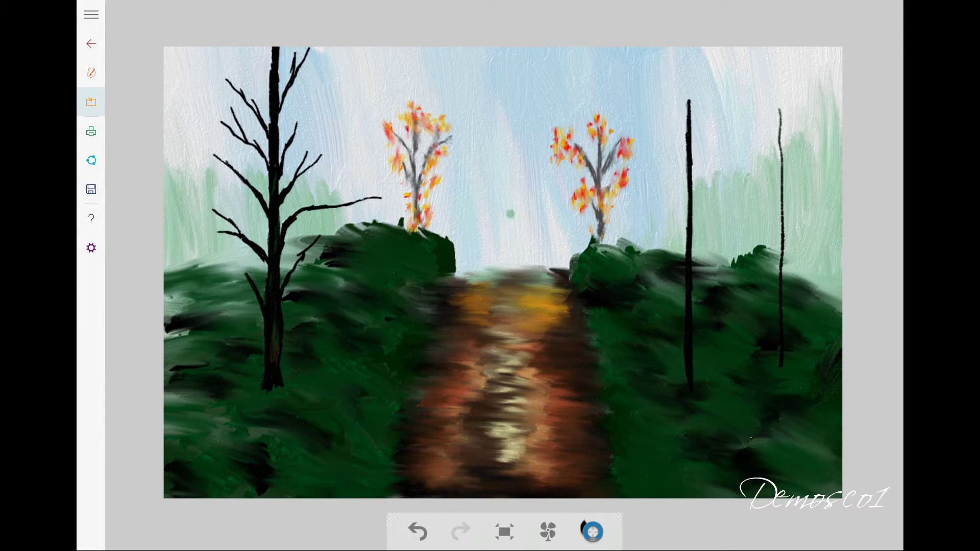
pyautogui.moveTo(694, 334); pyautogui.dragTo(683, 383)
pyautogui.moveTo(783, 314); pyautogui.dragTo(781, 201)
pyautogui.moveTo(784, 252)
pyautogui.mouseDown()
pyautogui.moveTo(786, 314)
pyautogui.moveTo(780, 109)
pyautogui.mouseUp()
pyautogui.moveTo(785, 312); pyautogui.dragTo(794, 379)
# Paint spindly branches on the inner right tree and the far-right tree
pyautogui.click(592, 532)
pyautogui.click(460, 66)
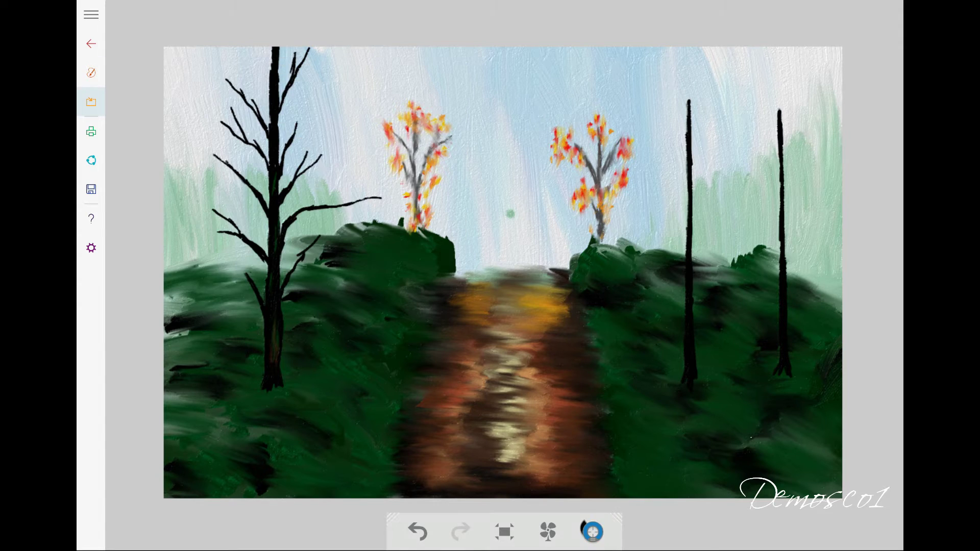
pyautogui.moveTo(687, 253)
pyautogui.mouseDown()
pyautogui.moveTo(648, 209)
pyautogui.moveTo(674, 229)
pyautogui.moveTo(749, 225)
pyautogui.mouseUp()
pyautogui.moveTo(734, 208)
pyautogui.mouseDown()
pyautogui.moveTo(728, 233)
pyautogui.moveTo(743, 156)
pyautogui.moveTo(749, 171)
pyautogui.mouseUp()
pyautogui.moveTo(688, 203); pyautogui.dragTo(660, 122)
pyautogui.moveTo(693, 177); pyautogui.dragTo(715, 112)
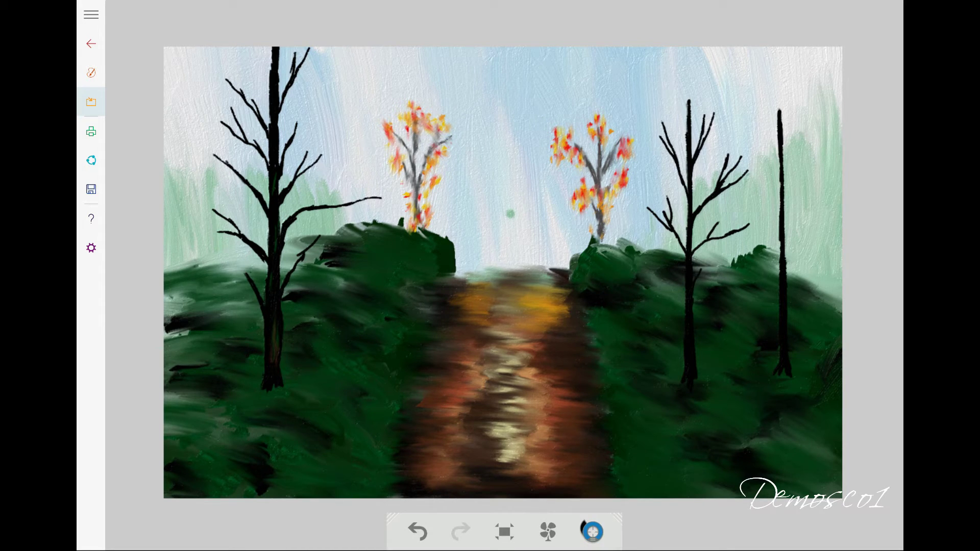
pyautogui.moveTo(784, 266); pyautogui.dragTo(840, 202)
pyautogui.moveTo(779, 225)
pyautogui.mouseDown()
pyautogui.moveTo(764, 171)
pyautogui.moveTo(809, 158)
pyautogui.mouseUp()
pyautogui.moveTo(779, 156)
pyautogui.mouseDown()
pyautogui.moveTo(761, 129)
pyautogui.moveTo(794, 110)
pyautogui.mouseUp()
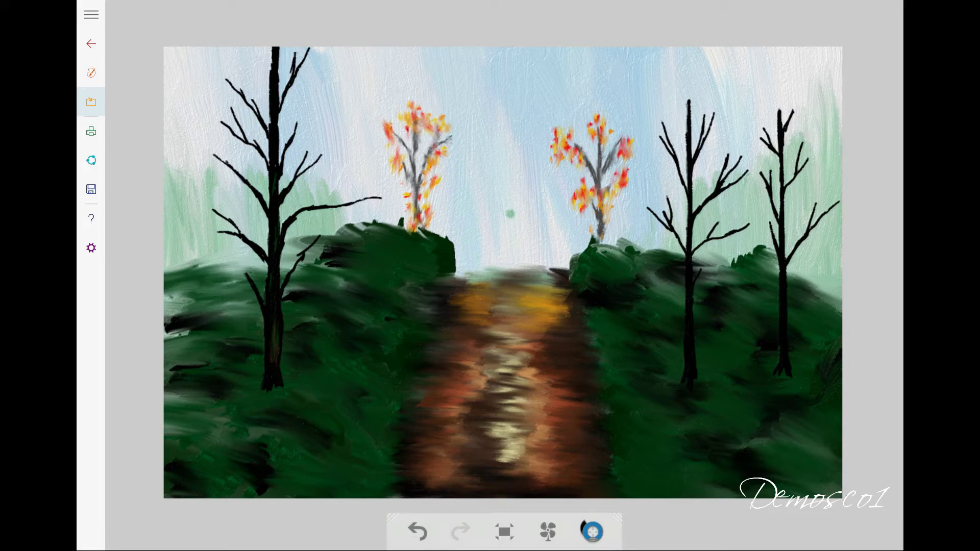
# Try light green on the inner right trunk, then switch the colour to dark green
pyautogui.click(592, 532)
pyautogui.click(371, 259)
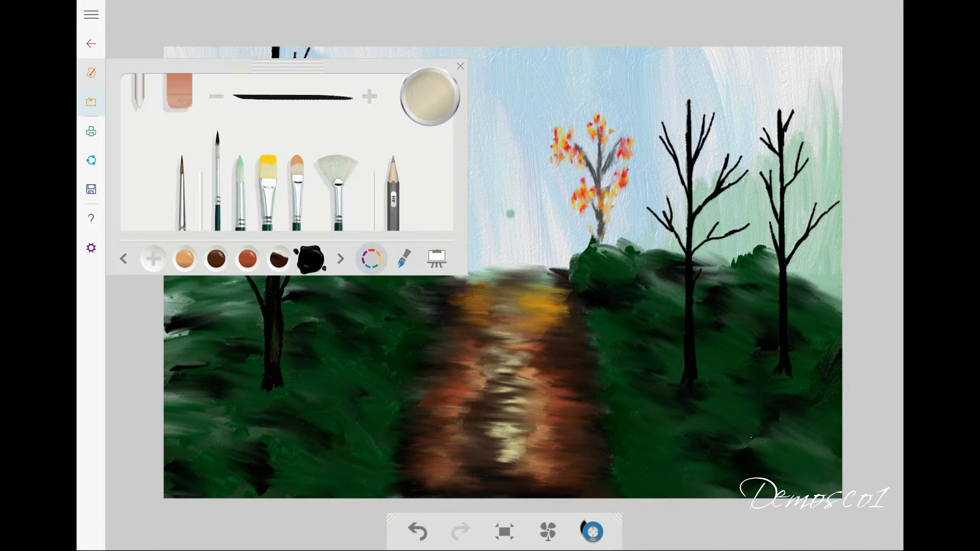
pyautogui.click(262, 120)
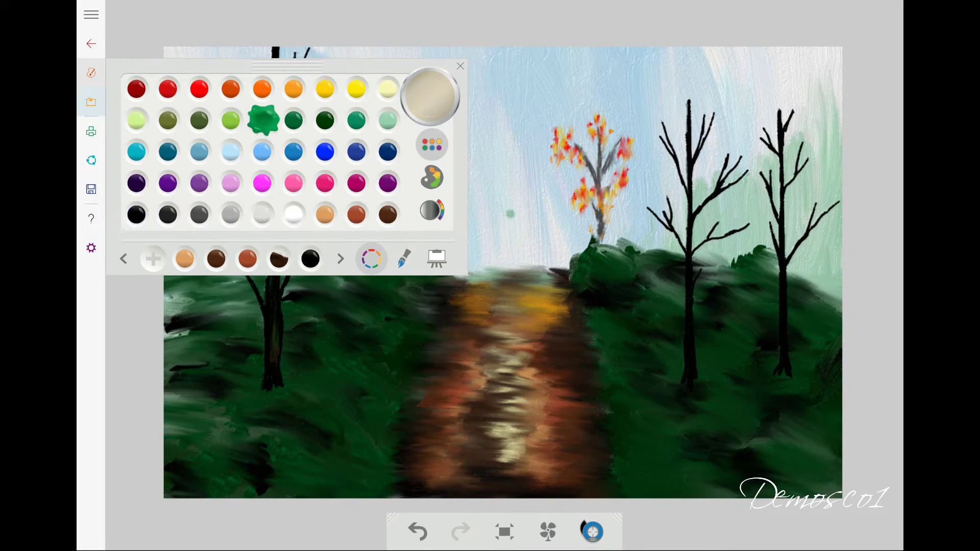
pyautogui.click(231, 120)
pyautogui.click(511, 214)
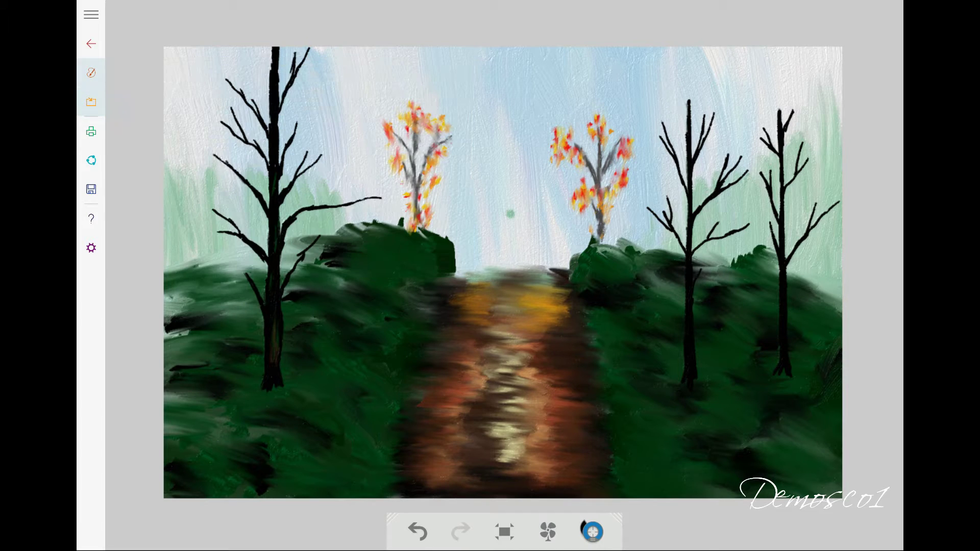
pyautogui.moveTo(691, 333); pyautogui.dragTo(690, 355)
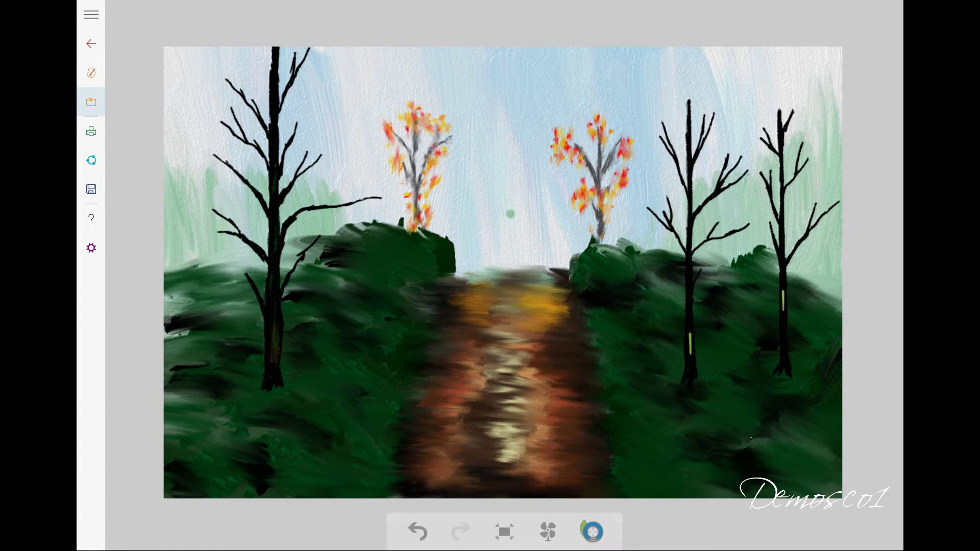
pyautogui.click(592, 532)
pyautogui.click(325, 120)
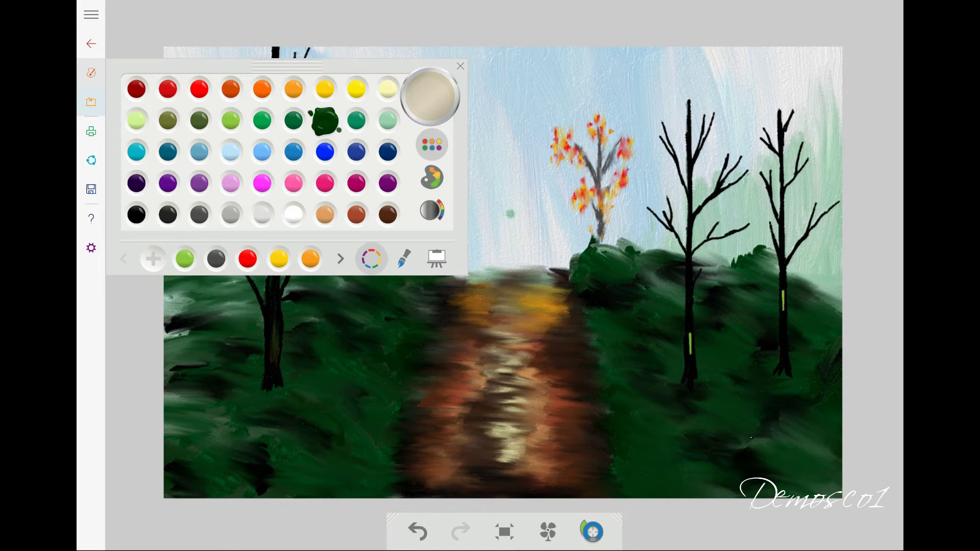
pyautogui.click(511, 214)
# Select the fan brush and pick red as the paint colour
pyautogui.click(593, 532)
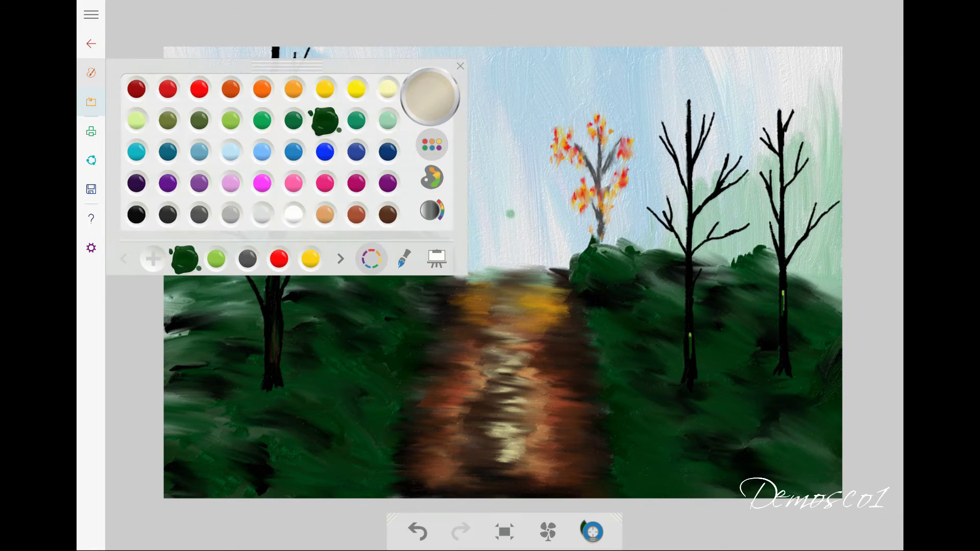
pyautogui.click(403, 259)
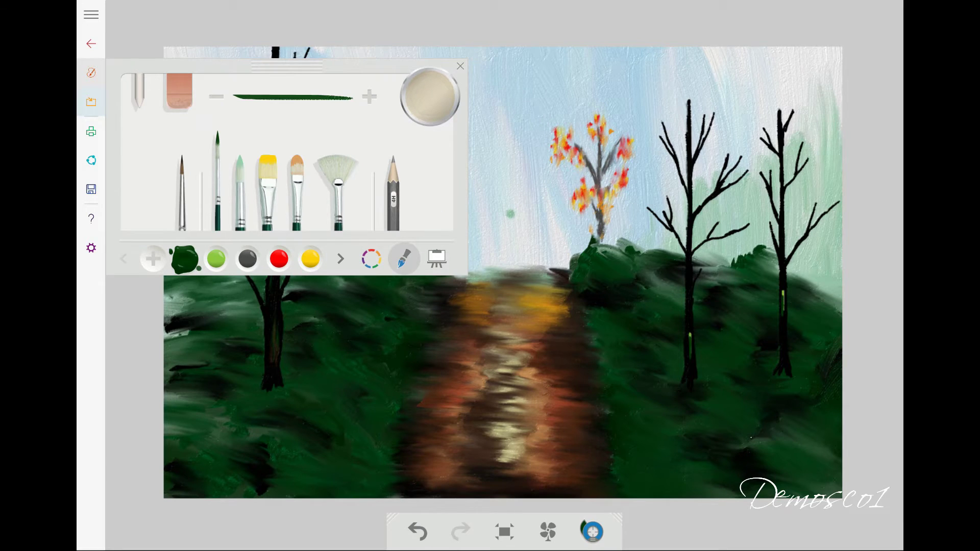
pyautogui.click(336, 168)
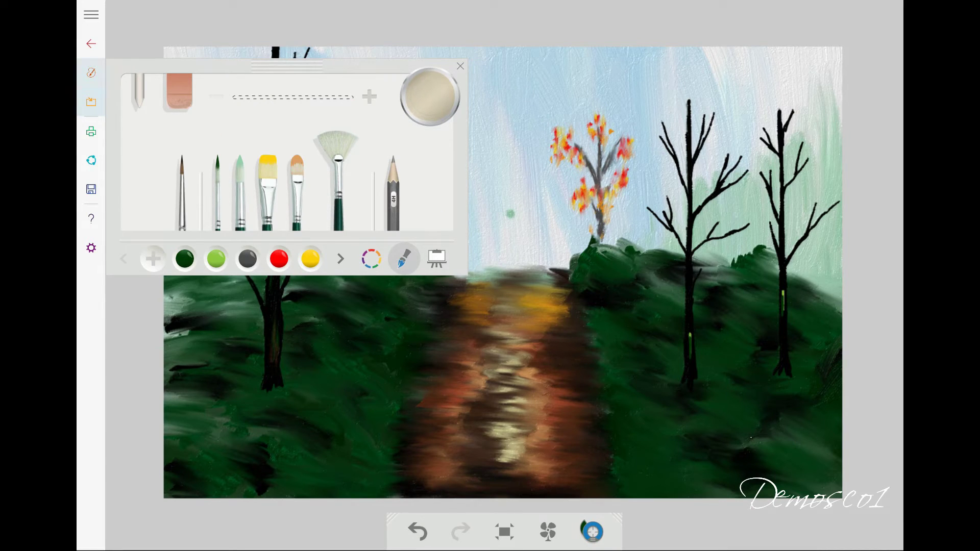
pyautogui.click(511, 214)
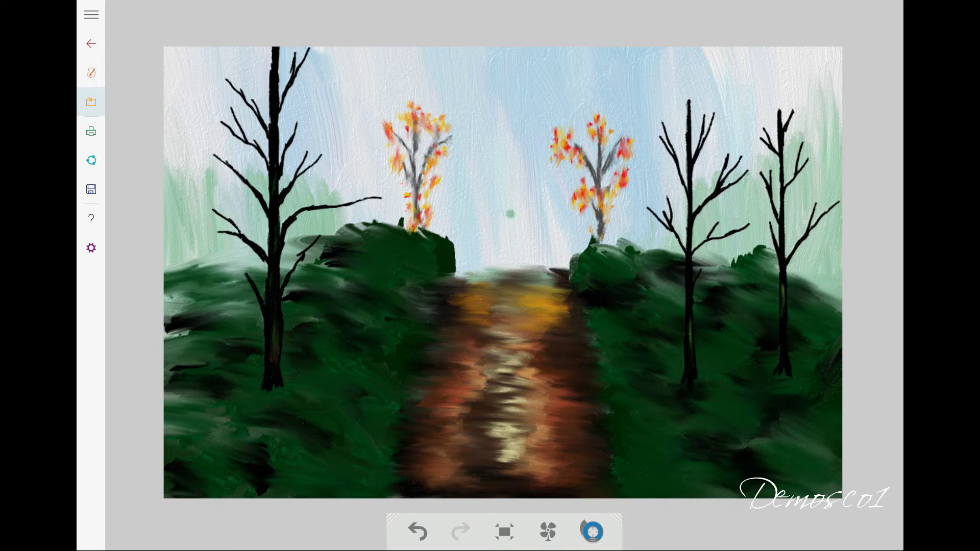
pyautogui.click(91, 73)
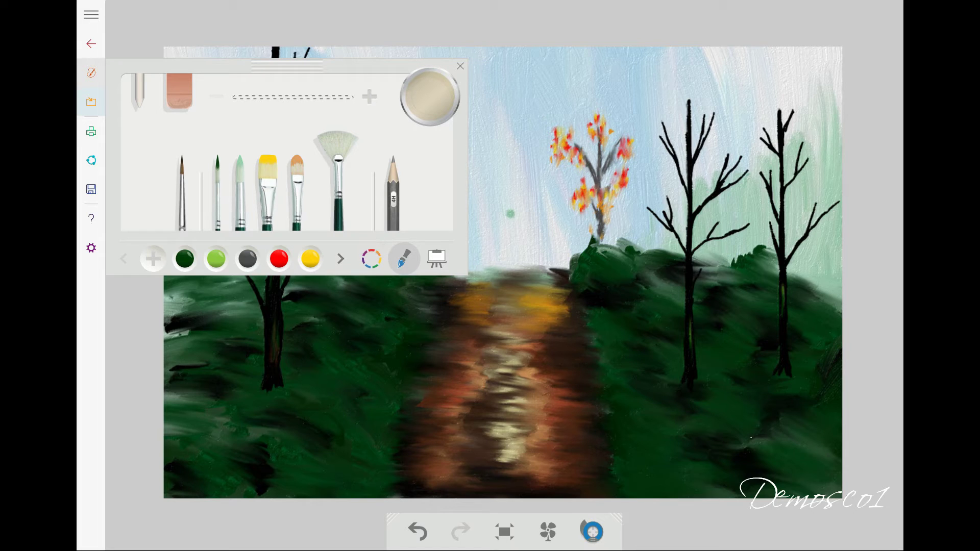
pyautogui.click(279, 259)
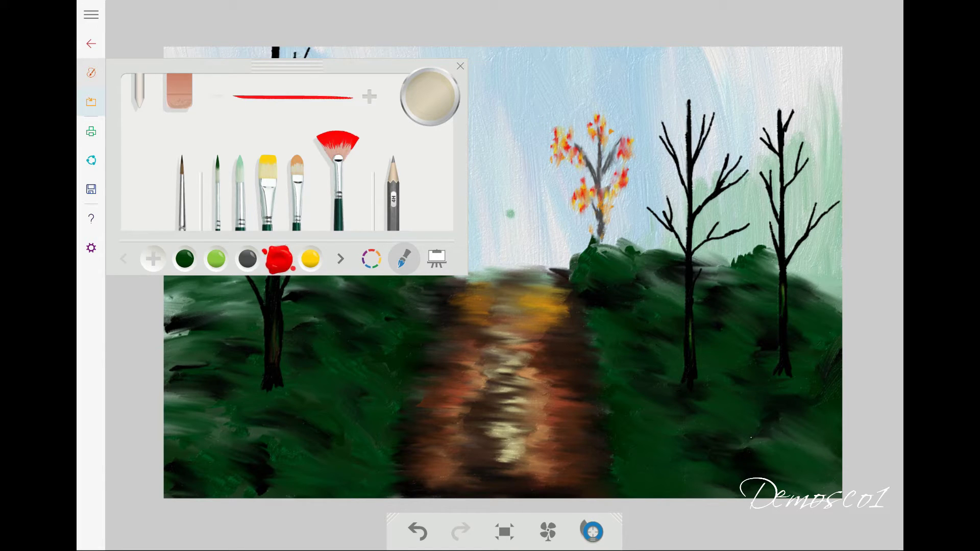
pyautogui.click(91, 73)
# Dab red leaves over the crowns and branches of the two right-hand trees
pyautogui.moveTo(628, 101); pyautogui.dragTo(656, 128)
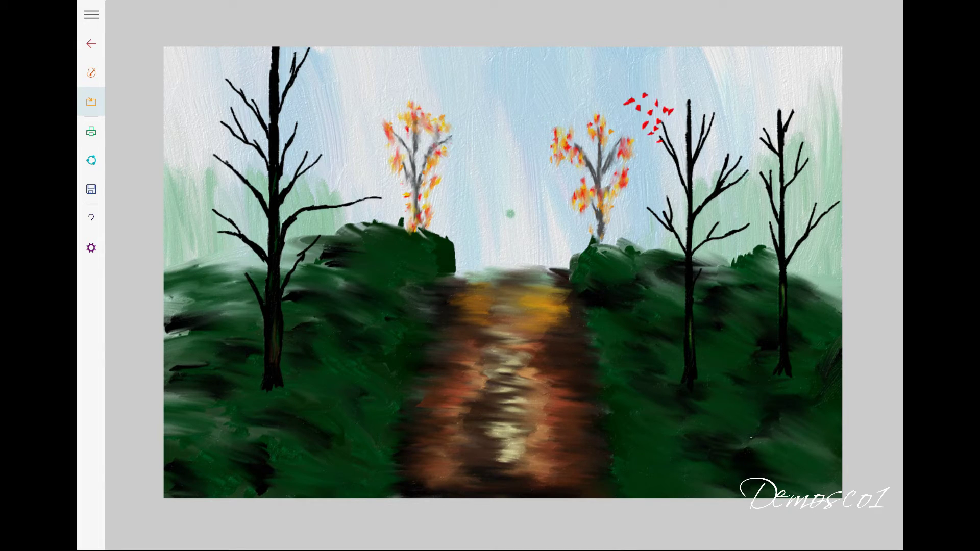
pyautogui.moveTo(685, 82); pyautogui.dragTo(720, 115)
pyautogui.moveTo(724, 63); pyautogui.dragTo(729, 143)
pyautogui.moveTo(655, 142)
pyautogui.mouseDown()
pyautogui.moveTo(663, 151)
pyautogui.moveTo(700, 102)
pyautogui.mouseUp()
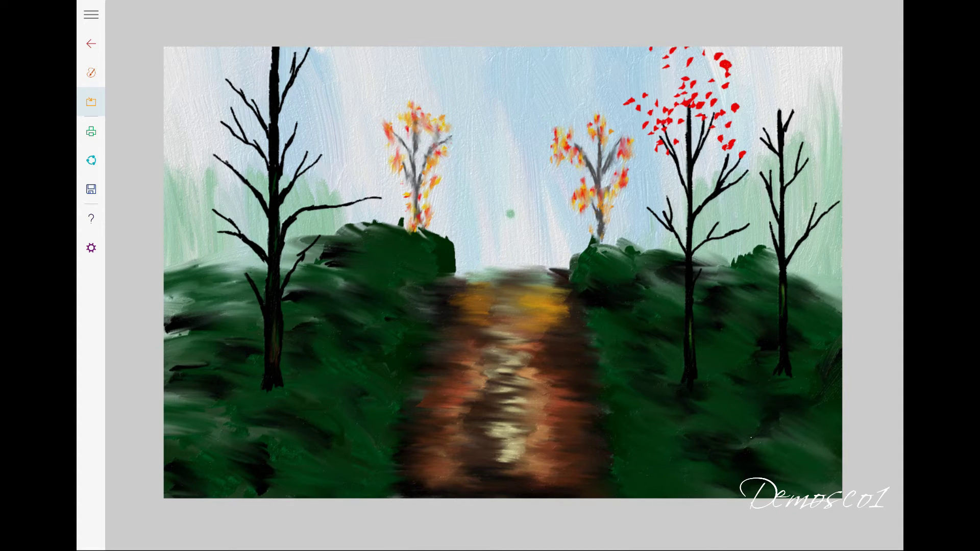
pyautogui.moveTo(725, 162); pyautogui.dragTo(746, 193)
pyautogui.moveTo(669, 196); pyautogui.dragTo(650, 221)
pyautogui.moveTo(653, 182); pyautogui.dragTo(766, 225)
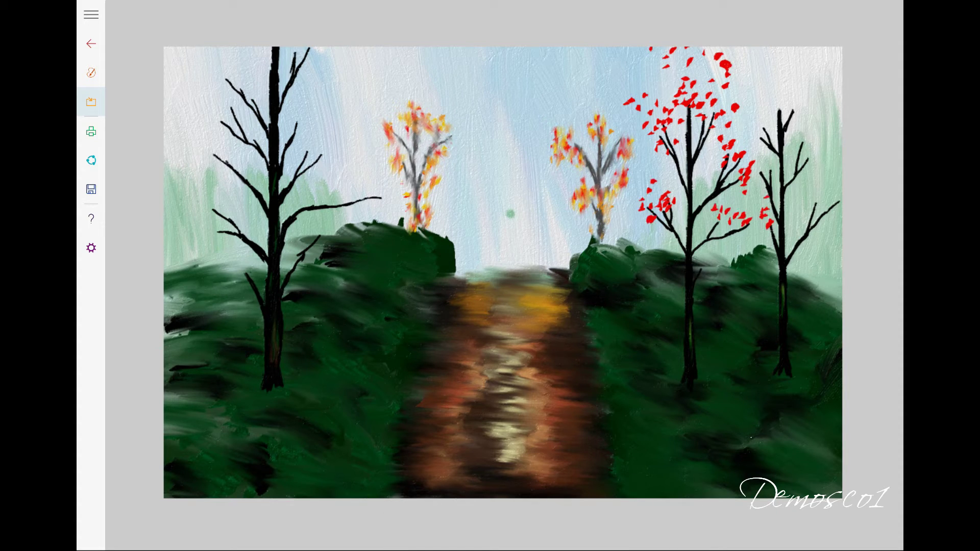
pyautogui.moveTo(764, 174)
pyautogui.mouseDown()
pyautogui.moveTo(758, 130)
pyautogui.moveTo(804, 140)
pyautogui.moveTo(817, 199)
pyautogui.moveTo(832, 177)
pyautogui.mouseUp()
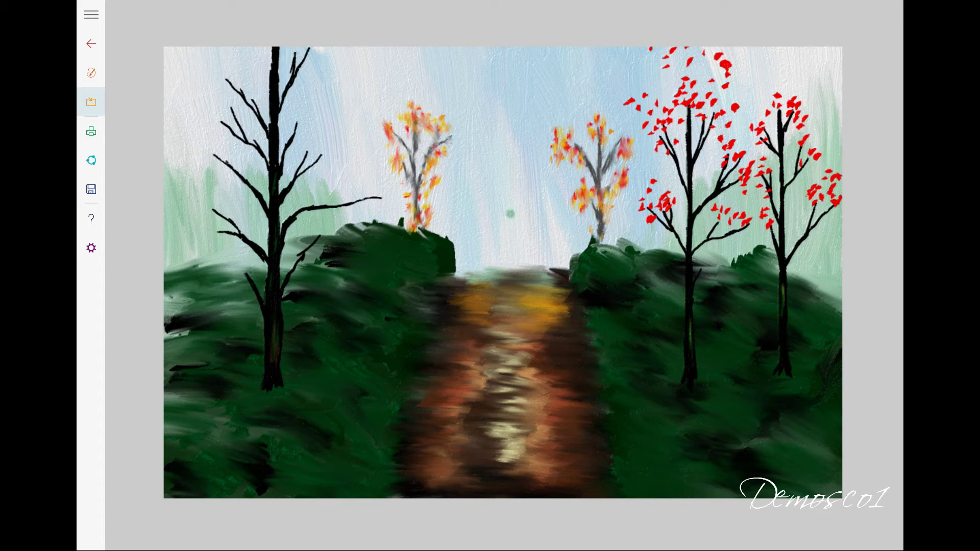
# Dab red leaves across the left tree's crown, branch tips and lower branches
pyautogui.moveTo(227, 75)
pyautogui.mouseDown()
pyautogui.moveTo(217, 76)
pyautogui.moveTo(266, 50)
pyautogui.mouseUp()
pyautogui.moveTo(191, 51); pyautogui.dragTo(203, 105)
pyautogui.moveTo(299, 51)
pyautogui.mouseDown()
pyautogui.moveTo(317, 61)
pyautogui.moveTo(314, 94)
pyautogui.moveTo(296, 91)
pyautogui.mouseUp()
pyautogui.moveTo(230, 105)
pyautogui.mouseDown()
pyautogui.moveTo(218, 114)
pyautogui.moveTo(322, 153)
pyautogui.moveTo(337, 134)
pyautogui.mouseUp()
pyautogui.moveTo(373, 189)
pyautogui.mouseDown()
pyautogui.moveTo(373, 204)
pyautogui.moveTo(335, 209)
pyautogui.mouseUp()
pyautogui.moveTo(219, 150)
pyautogui.mouseDown()
pyautogui.moveTo(204, 152)
pyautogui.moveTo(224, 166)
pyautogui.mouseUp()
pyautogui.moveTo(214, 204); pyautogui.dragTo(223, 245)
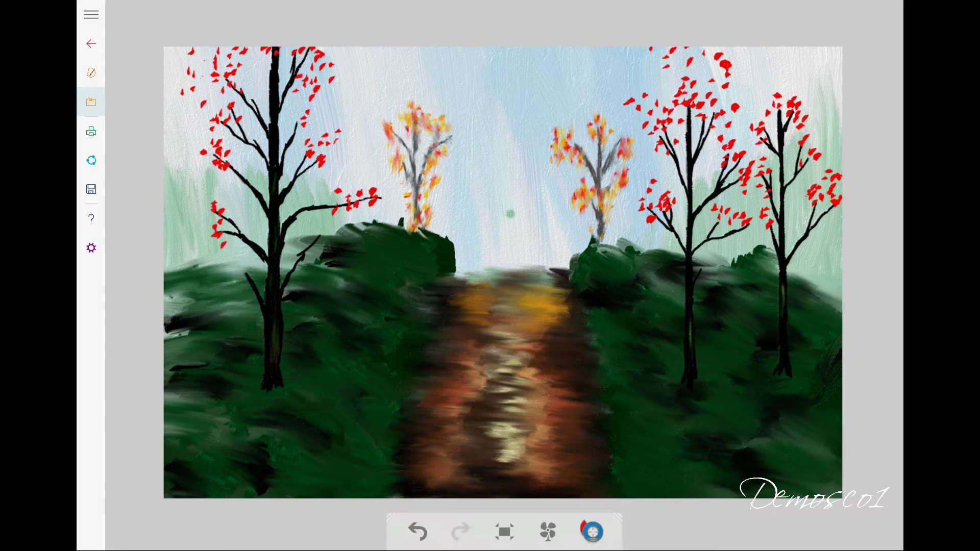
# Switch the paint to yellow and dab yellow leaves across the left tree's crown
pyautogui.click(91, 73)
pyautogui.click(312, 256)
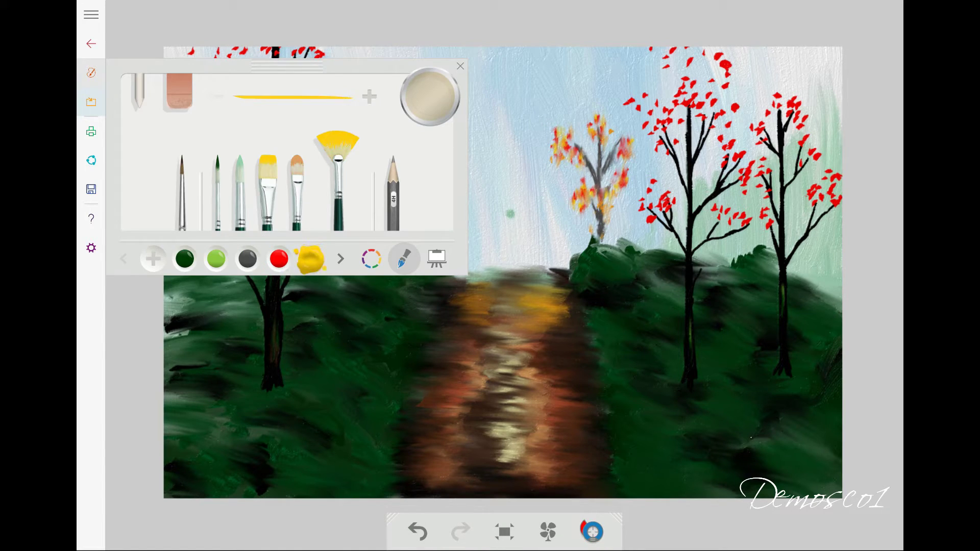
pyautogui.click(91, 73)
pyautogui.moveTo(330, 144); pyautogui.dragTo(335, 149)
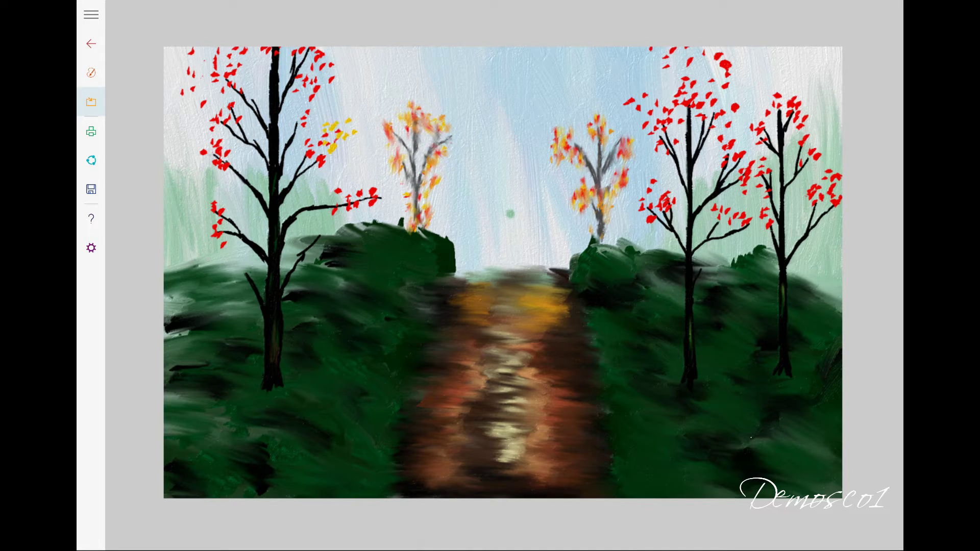
pyautogui.click(333, 161)
pyautogui.click(303, 103)
pyautogui.click(331, 75)
pyautogui.click(289, 52)
pyautogui.click(233, 58)
pyautogui.click(195, 89)
# Add more yellow leaves to the left tree's crown and lower branches
pyautogui.click(368, 149)
pyautogui.click(377, 202)
pyautogui.click(352, 111)
pyautogui.click(299, 124)
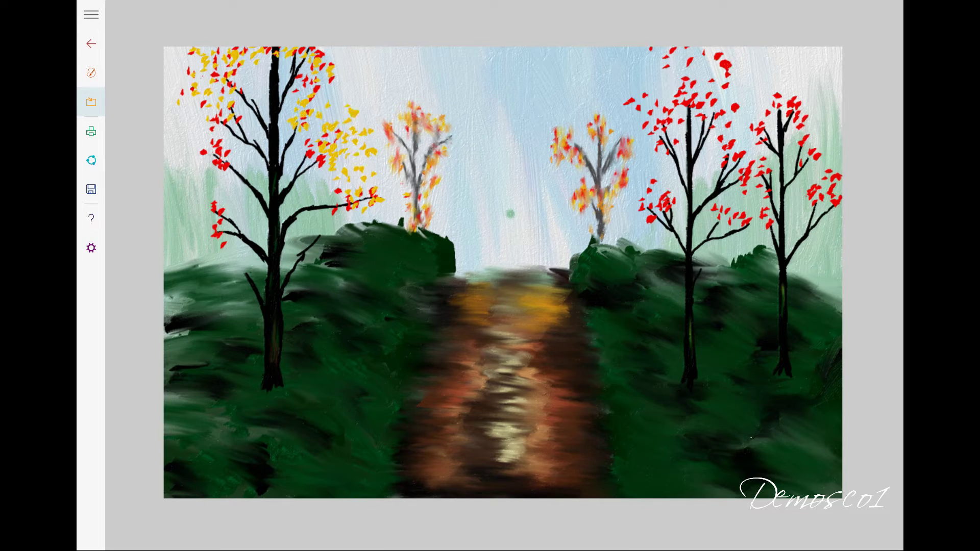
pyautogui.click(221, 153)
pyautogui.click(255, 138)
pyautogui.click(220, 235)
pyautogui.click(297, 213)
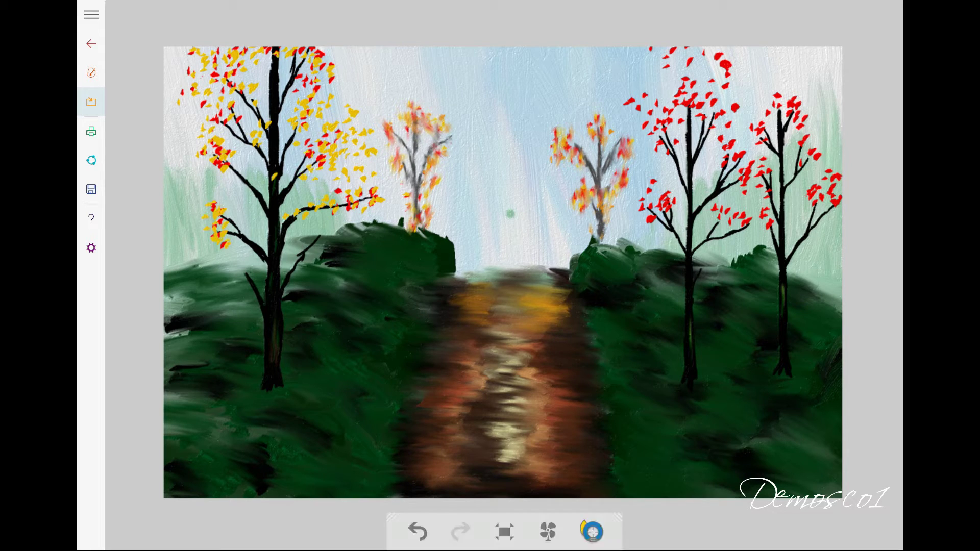
pyautogui.click(292, 72)
# Dab yellow leaves across the crowns of the red right-hand trees
pyautogui.click(645, 209)
pyautogui.click(668, 109)
pyautogui.click(730, 144)
pyautogui.click(715, 98)
pyautogui.click(688, 56)
pyautogui.click(731, 119)
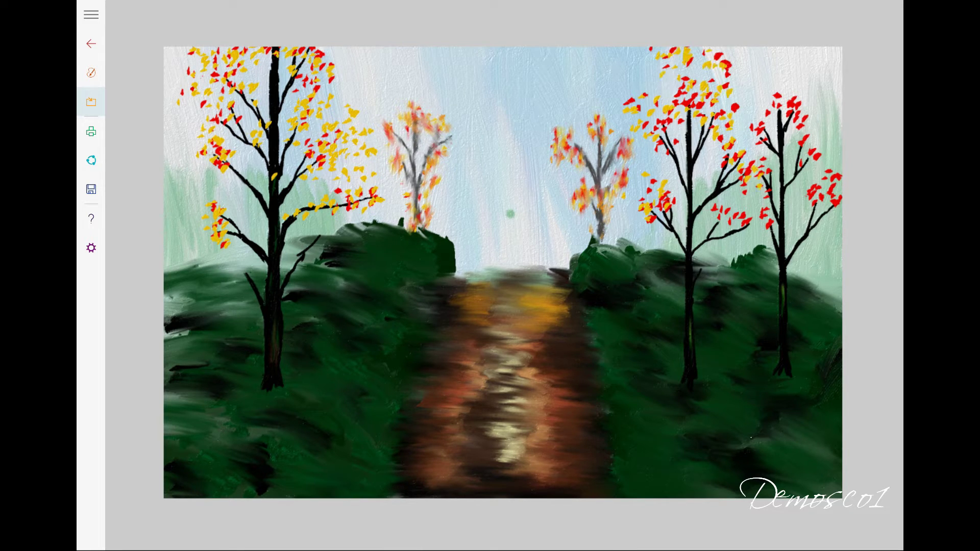
pyautogui.click(765, 175)
pyautogui.click(803, 130)
pyautogui.click(783, 95)
pyautogui.click(784, 109)
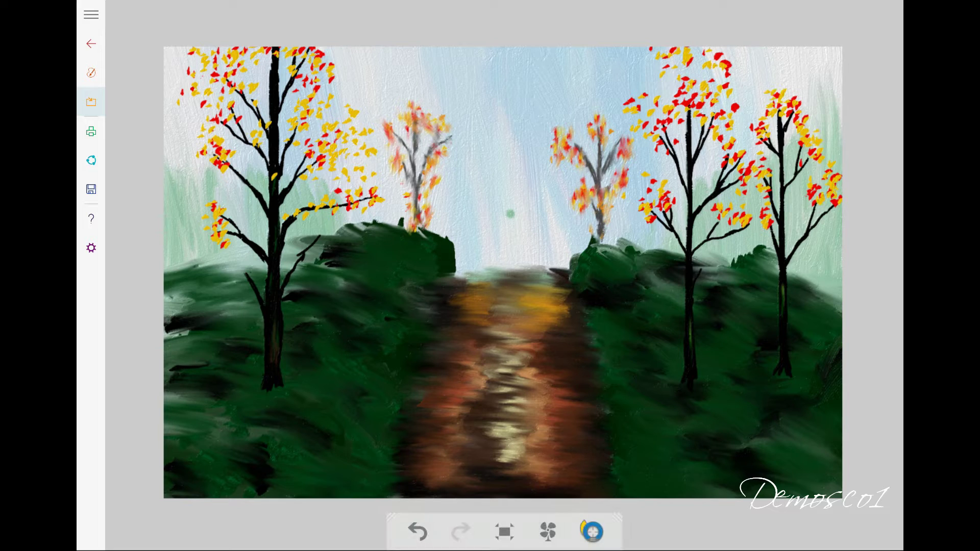
# Add small yellow leaves to the right and left trees, then reopen the orange and brown swatches
pyautogui.click(658, 176)
pyautogui.click(651, 149)
pyautogui.click(640, 160)
pyautogui.click(666, 89)
pyautogui.click(222, 222)
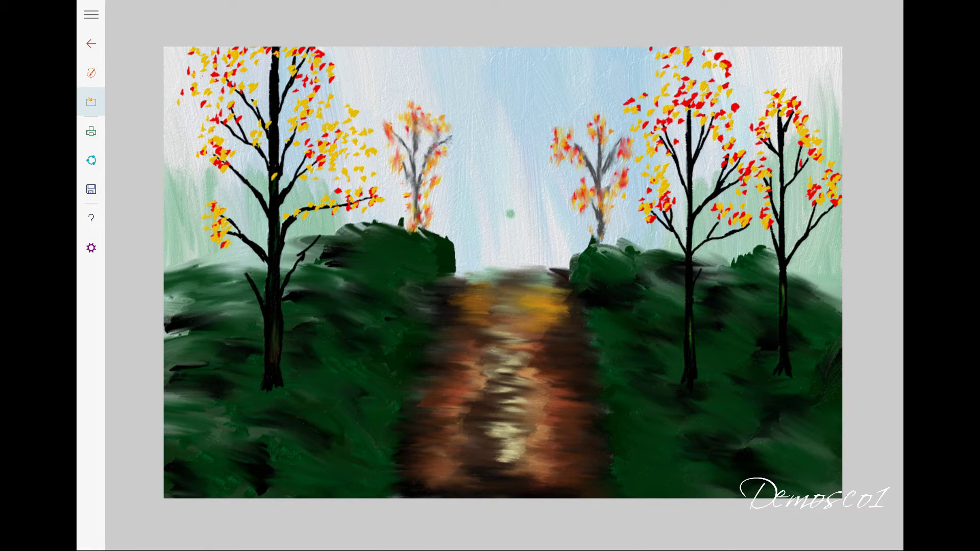
pyautogui.click(91, 73)
pyautogui.click(341, 259)
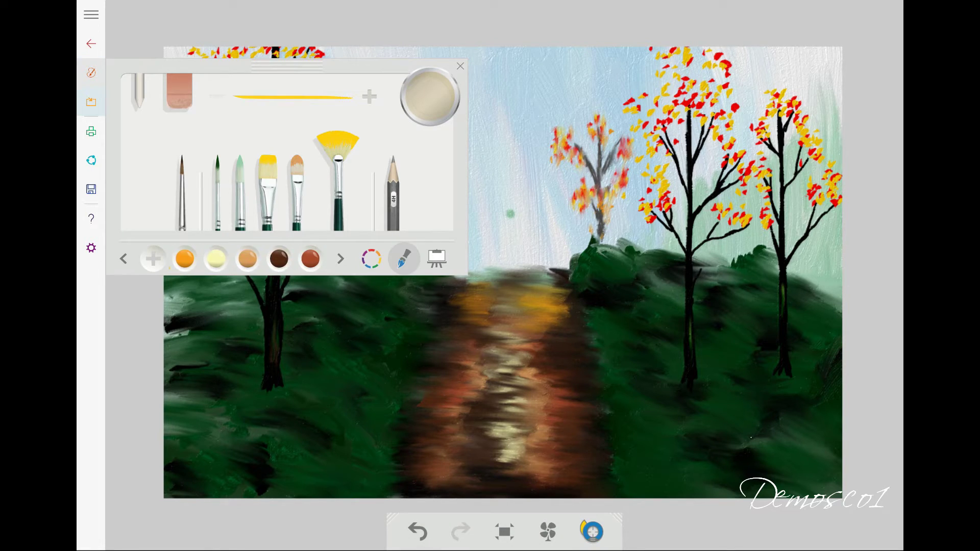
# Pick orange from the full grid of paint colours
pyautogui.click(248, 259)
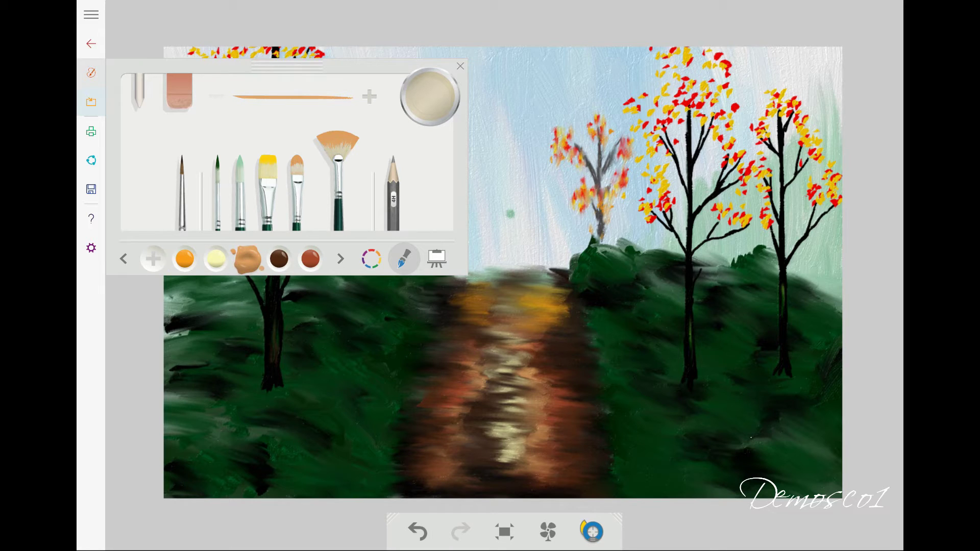
pyautogui.click(310, 259)
pyautogui.click(371, 259)
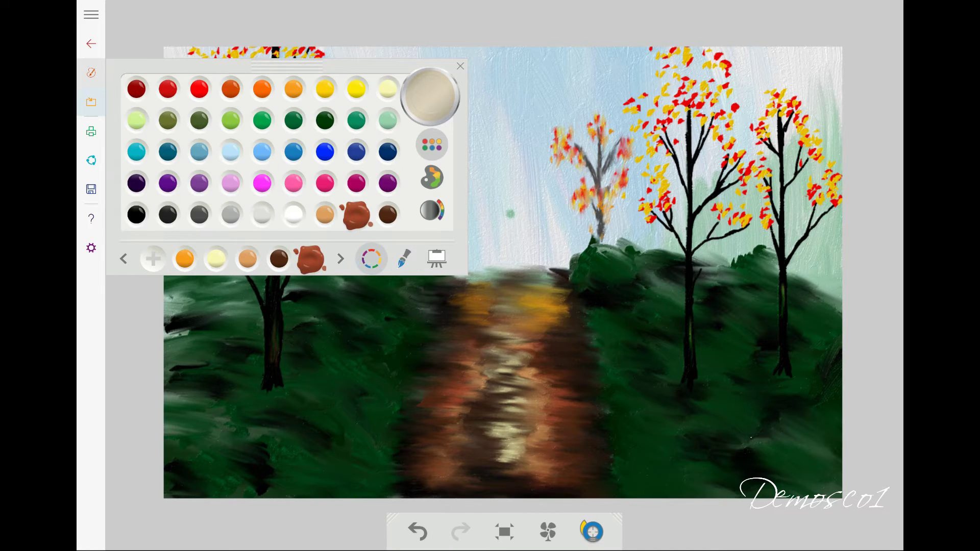
pyautogui.click(294, 89)
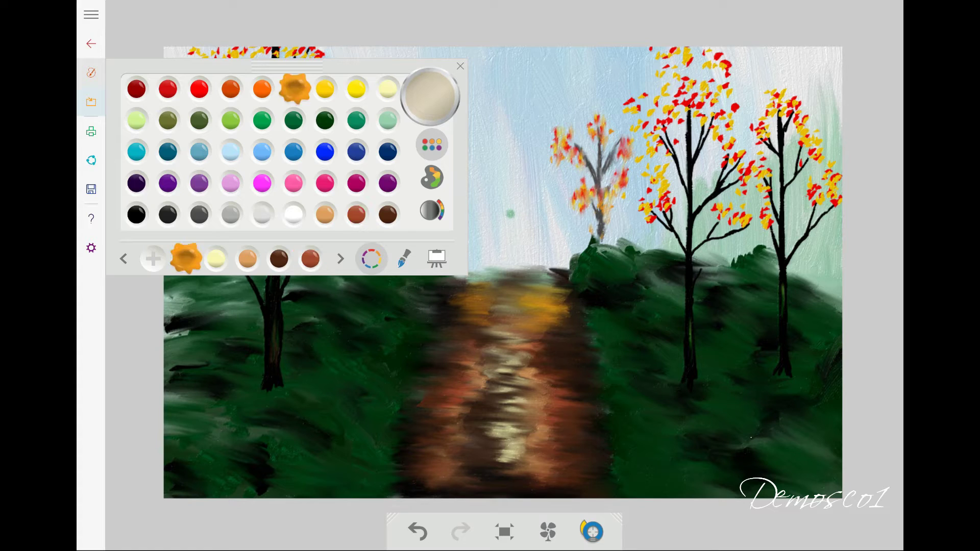
pyautogui.click(460, 66)
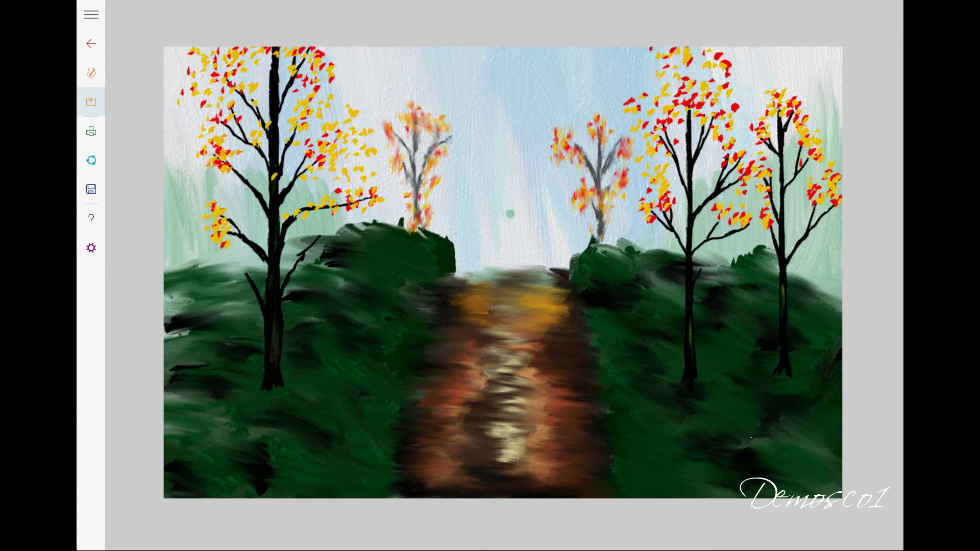
# Dab orange leaves across the left tree's crown, right branches and lower branches
pyautogui.click(195, 130)
pyautogui.click(184, 98)
pyautogui.click(244, 102)
pyautogui.click(254, 124)
pyautogui.click(211, 50)
pyautogui.click(302, 97)
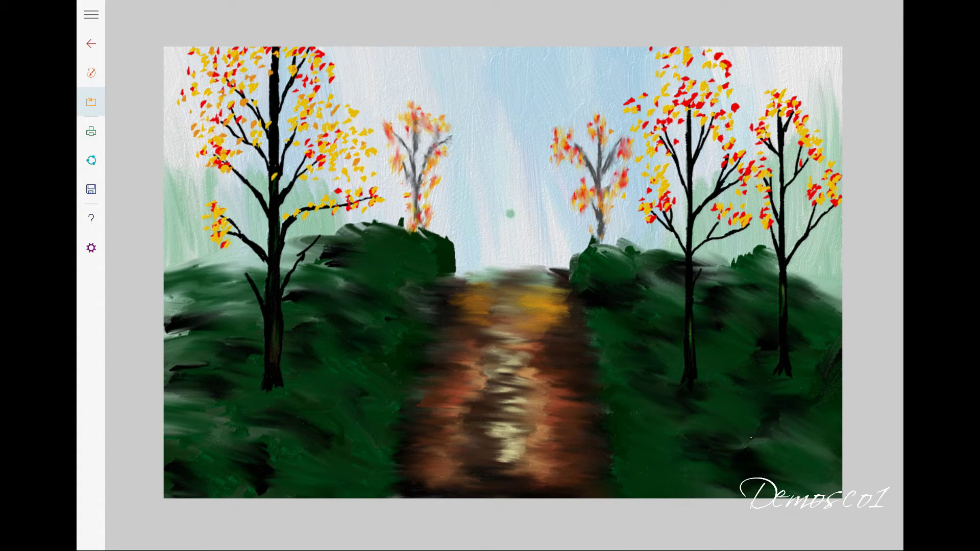
pyautogui.click(328, 167)
pyautogui.click(344, 179)
pyautogui.click(359, 198)
pyautogui.click(347, 214)
pyautogui.click(205, 235)
pyautogui.click(217, 244)
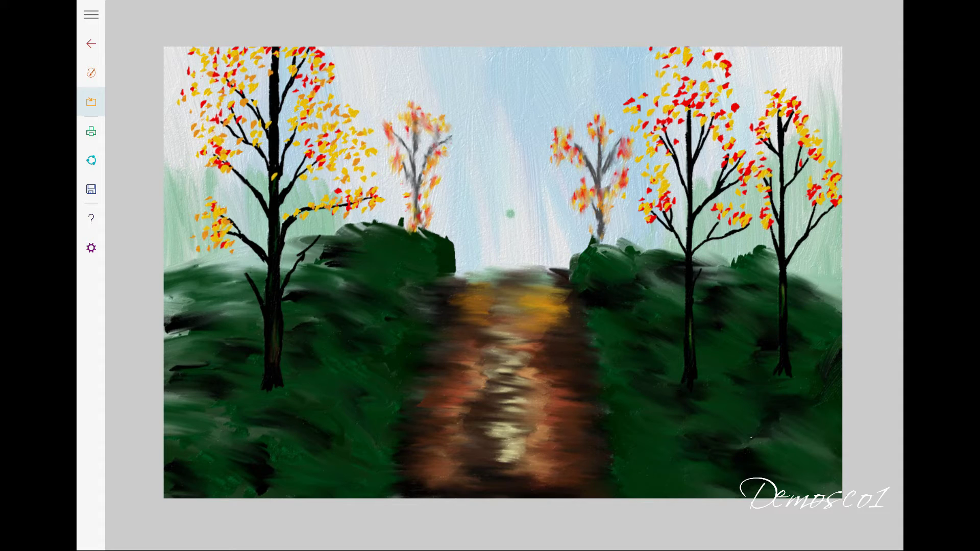
# Dab orange leaves across the right-centre tree and the far-right tree
pyautogui.click(655, 192)
pyautogui.click(663, 164)
pyautogui.click(662, 111)
pyautogui.click(693, 106)
pyautogui.click(694, 72)
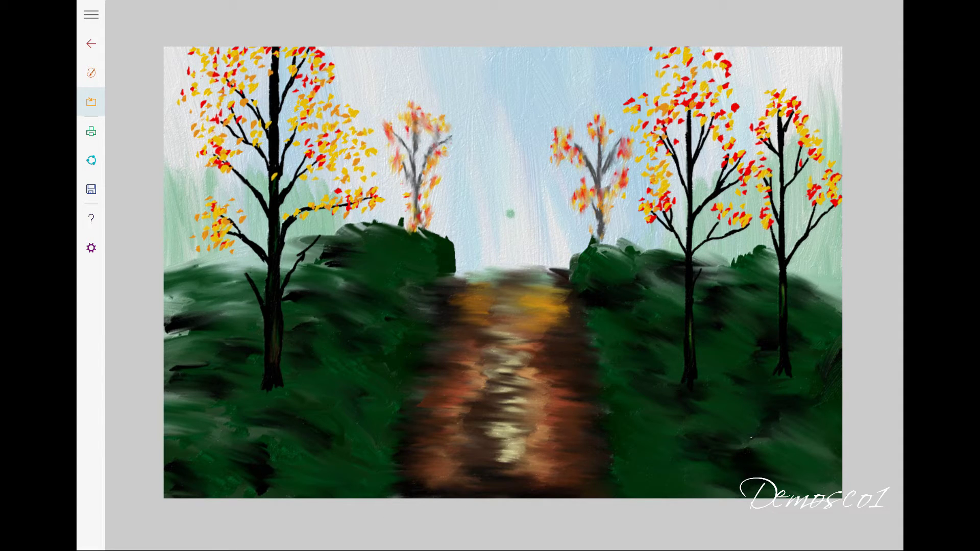
pyautogui.click(737, 130)
pyautogui.click(739, 194)
pyautogui.click(733, 221)
pyautogui.click(767, 120)
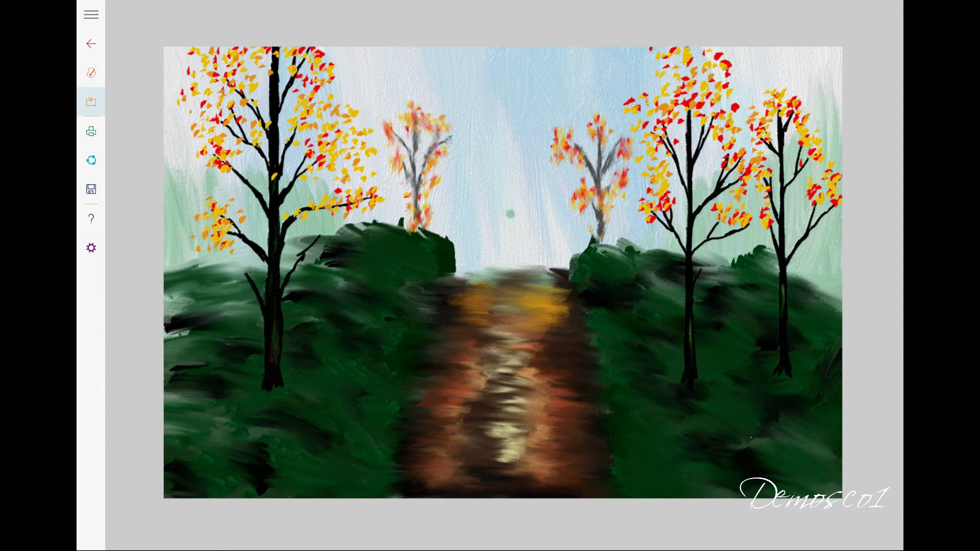
pyautogui.click(821, 132)
pyautogui.click(803, 180)
pyautogui.click(824, 194)
pyautogui.click(756, 204)
pyautogui.click(756, 224)
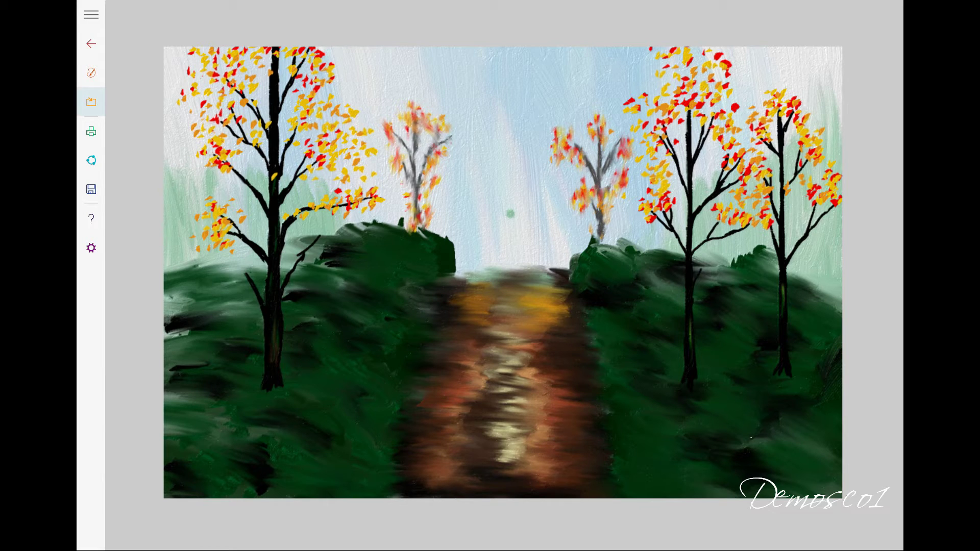
pyautogui.click(656, 164)
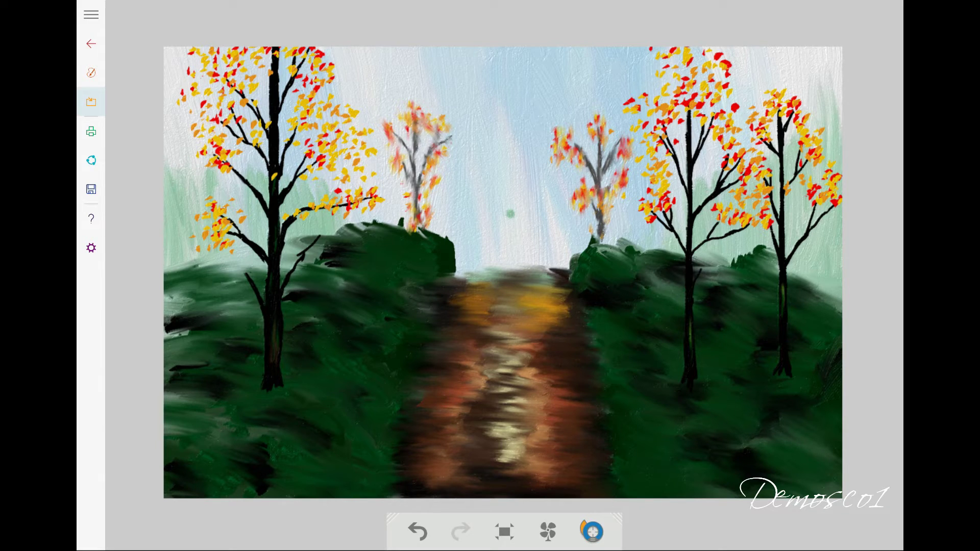
# Switch back to red and dab more red leaves on the left and right trees
pyautogui.click(592, 532)
pyautogui.click(199, 90)
pyautogui.click(340, 211)
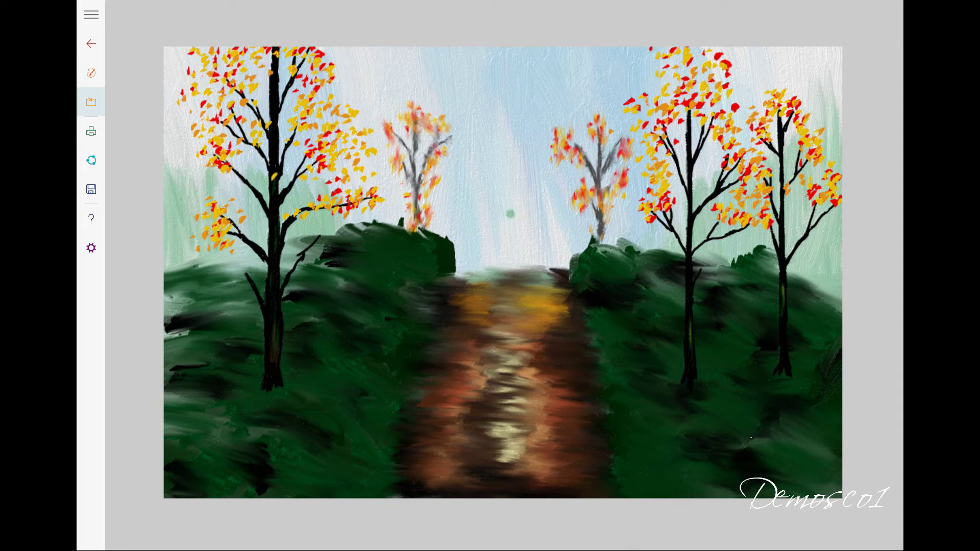
pyautogui.click(219, 209)
pyautogui.click(311, 115)
pyautogui.click(653, 195)
pyautogui.click(654, 170)
pyautogui.click(648, 112)
pyautogui.click(697, 65)
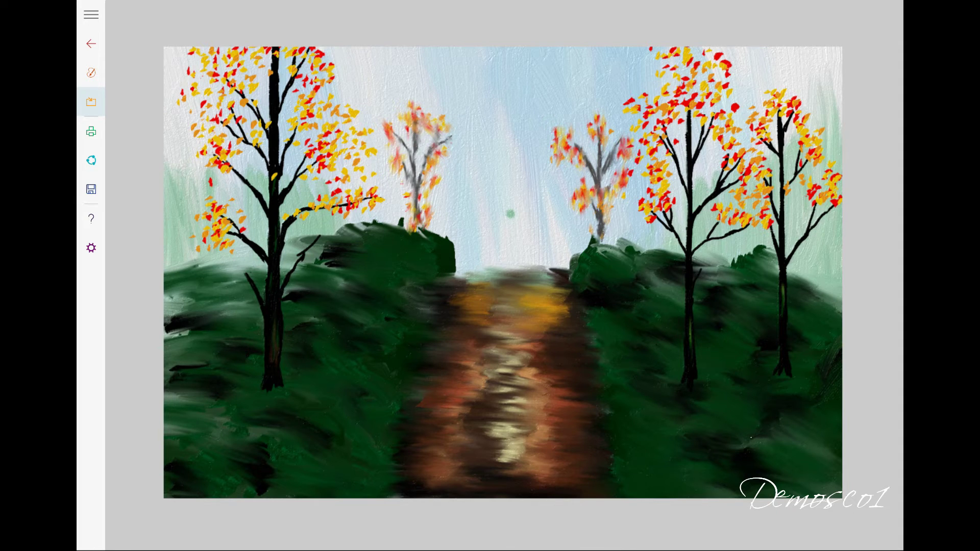
# Fill the right trees' crowns and upper foliage with more red leaf dabs
pyautogui.click(738, 176)
pyautogui.click(744, 130)
pyautogui.click(742, 105)
pyautogui.click(825, 152)
pyautogui.click(823, 176)
pyautogui.click(749, 208)
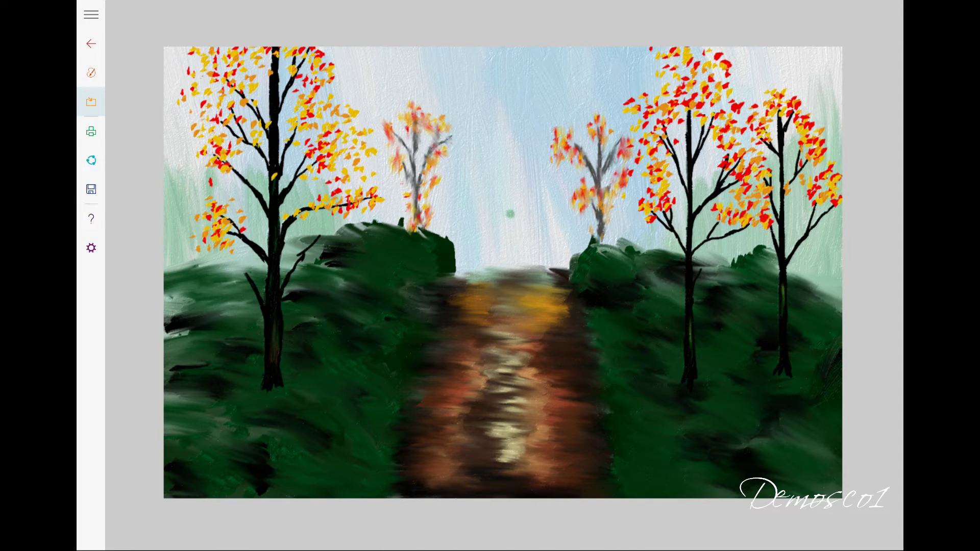
pyautogui.click(659, 84)
pyautogui.click(676, 80)
pyautogui.click(633, 98)
pyautogui.click(627, 155)
pyautogui.click(634, 130)
pyautogui.click(709, 69)
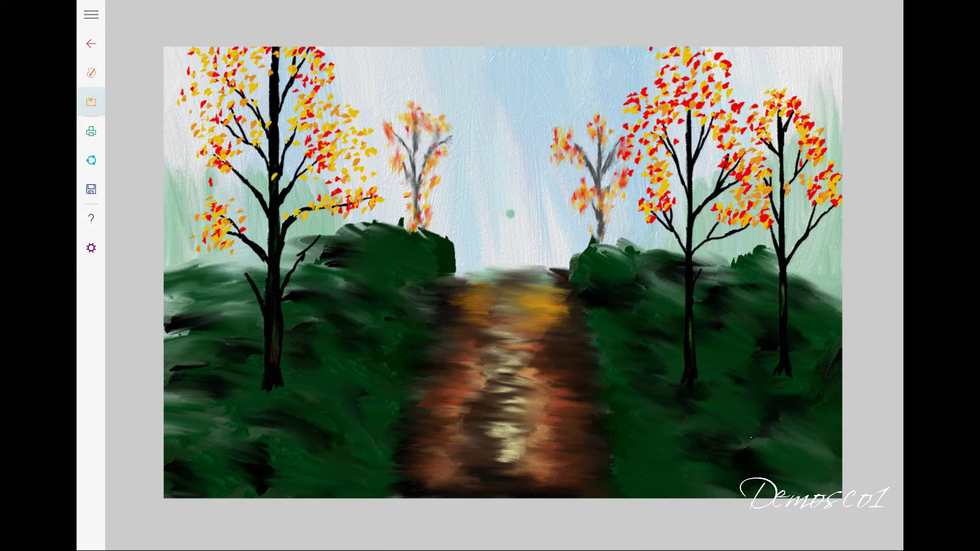
# Dab red leaves on the small tree left of centre, then pick another leaf colour
pyautogui.click(347, 134)
pyautogui.click(401, 125)
pyautogui.click(424, 128)
pyautogui.click(404, 154)
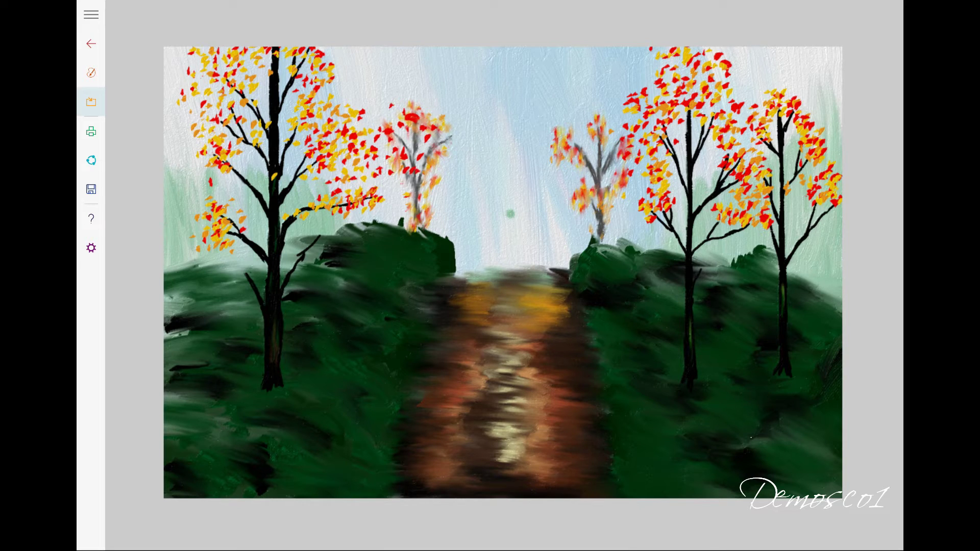
pyautogui.click(91, 73)
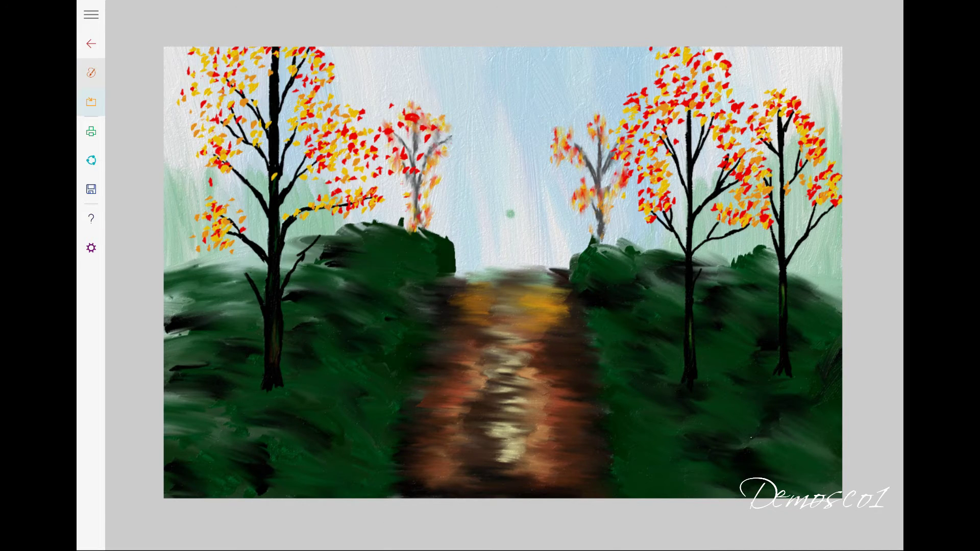
pyautogui.click(383, 138)
pyautogui.click(91, 73)
pyautogui.click(91, 72)
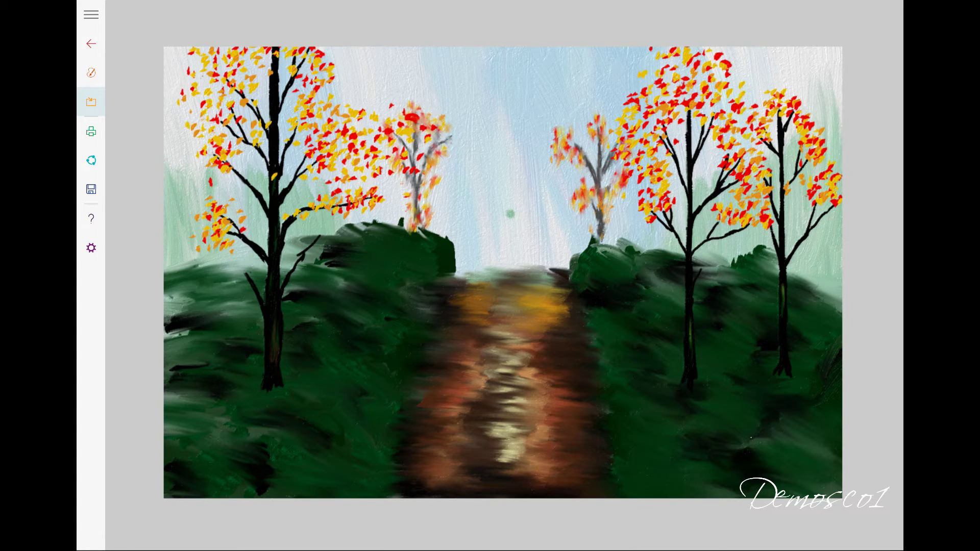
pyautogui.click(91, 73)
pyautogui.click(205, 132)
pyautogui.click(244, 76)
# Finish the left tree's crown dabs, then select green and black paint swatches
pyautogui.click(279, 75)
pyautogui.click(314, 86)
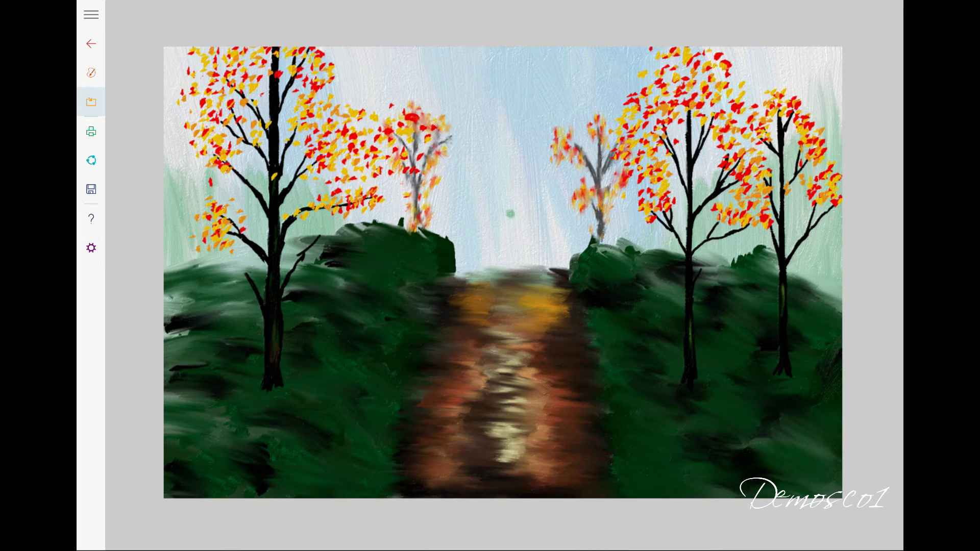
pyautogui.click(91, 72)
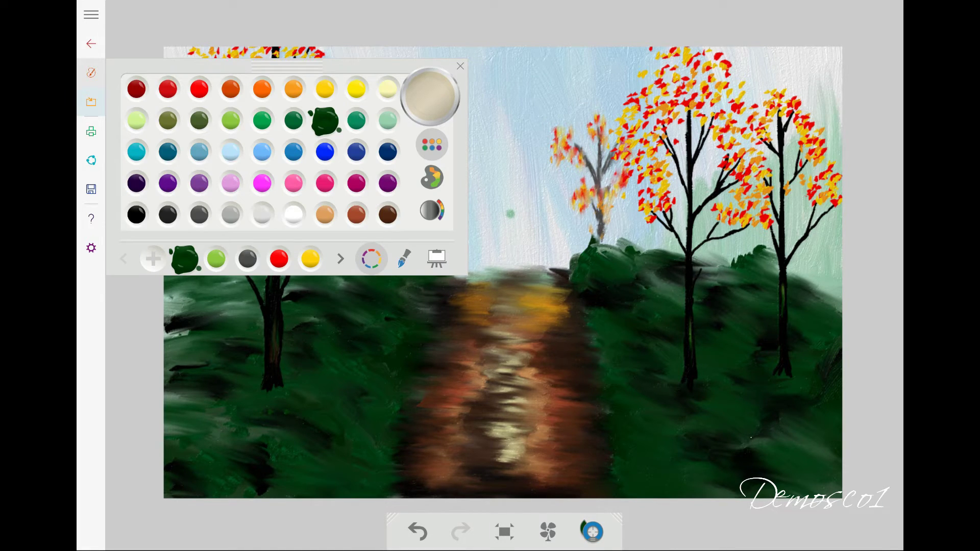
pyautogui.click(404, 259)
pyautogui.click(371, 259)
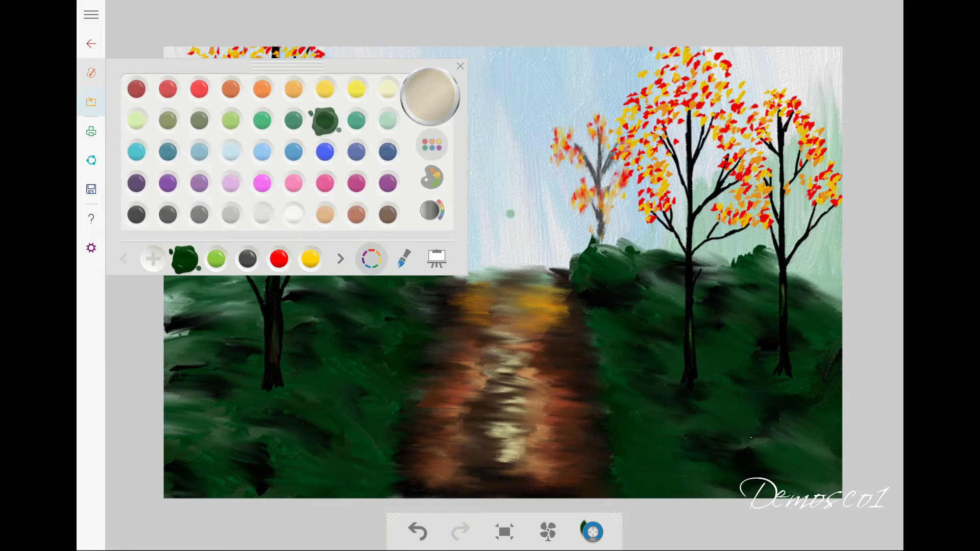
pyautogui.click(432, 178)
pyautogui.click(313, 149)
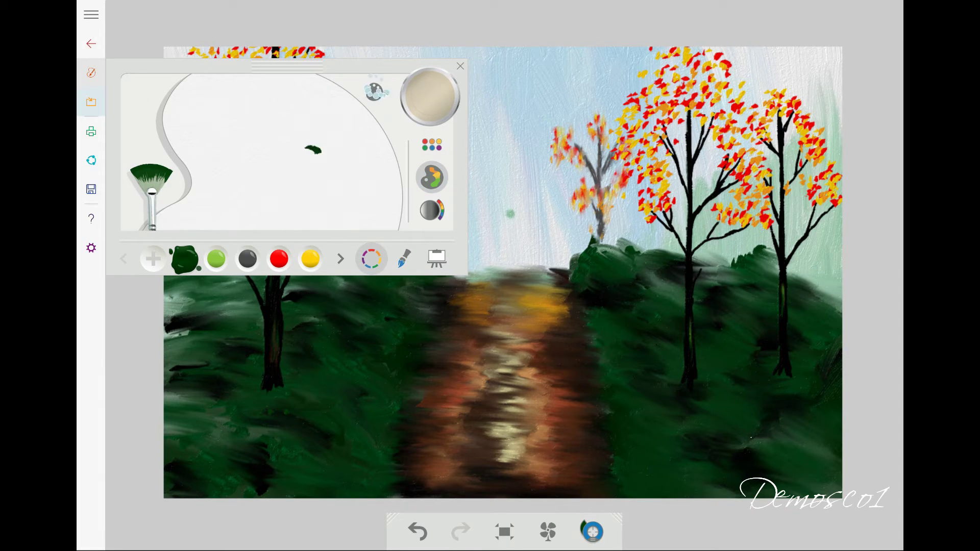
pyautogui.click(432, 144)
pyautogui.click(137, 213)
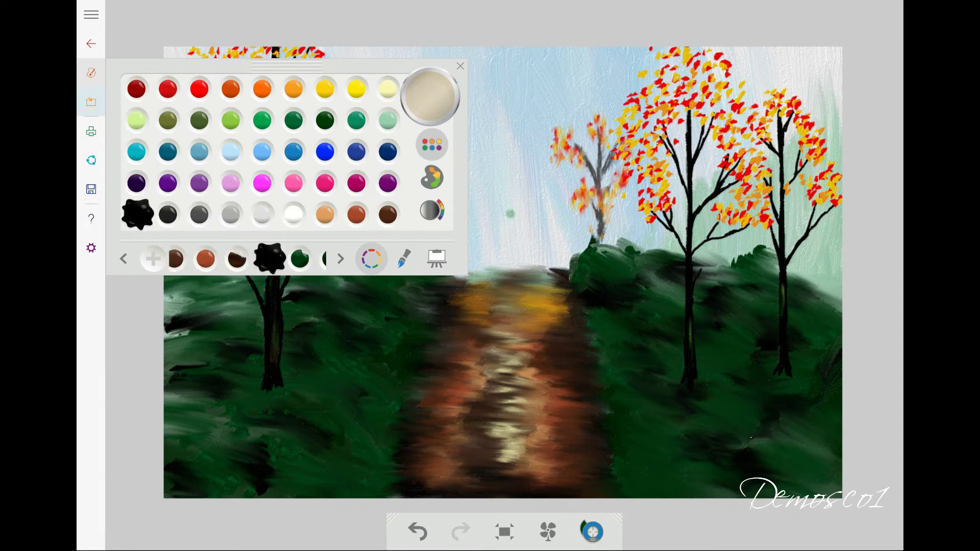
# Scrub black into the green on the mixing palette to make a deep dark green
pyautogui.click(432, 178)
pyautogui.click(306, 151)
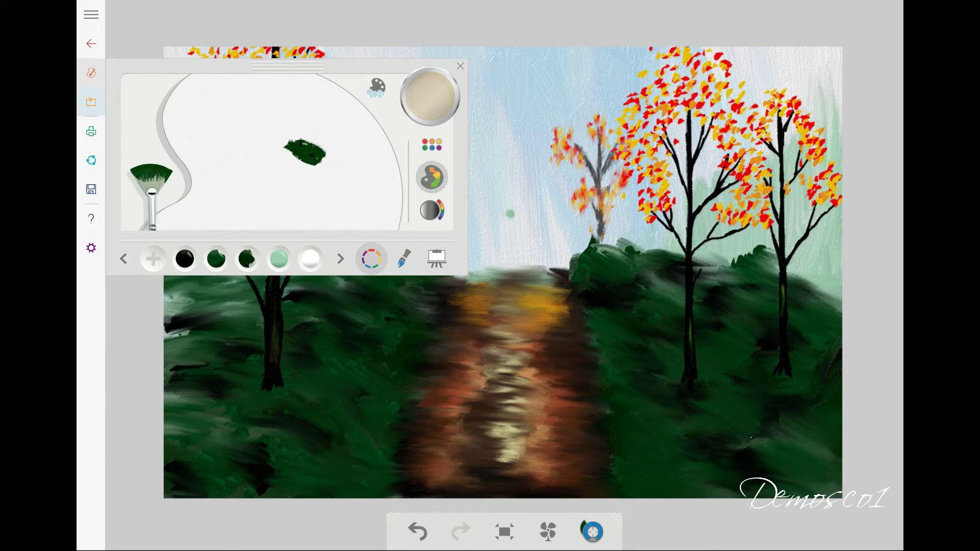
pyautogui.click(432, 144)
pyautogui.click(137, 214)
pyautogui.click(432, 177)
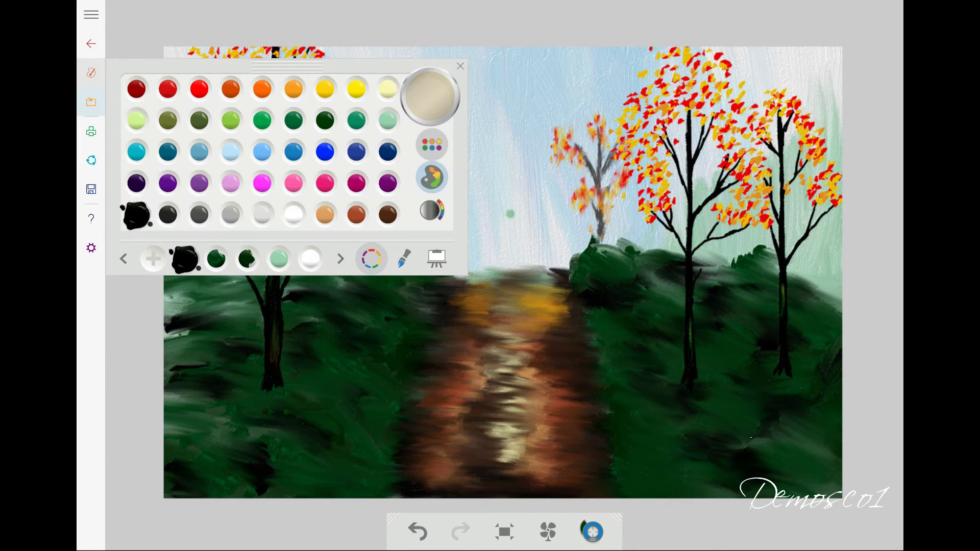
pyautogui.moveTo(291, 163)
pyautogui.mouseDown()
pyautogui.moveTo(337, 153)
pyautogui.moveTo(291, 142)
pyautogui.moveTo(304, 135)
pyautogui.moveTo(332, 156)
pyautogui.moveTo(296, 136)
pyautogui.moveTo(289, 153)
pyautogui.moveTo(281, 136)
pyautogui.moveTo(343, 162)
pyautogui.mouseUp()
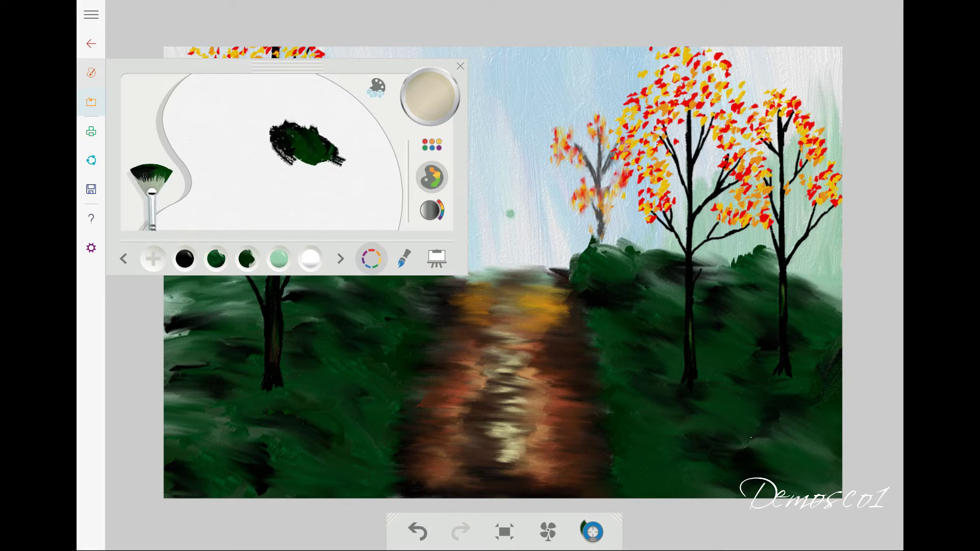
pyautogui.moveTo(278, 146)
pyautogui.mouseDown()
pyautogui.moveTo(327, 169)
pyautogui.moveTo(317, 182)
pyautogui.mouseUp()
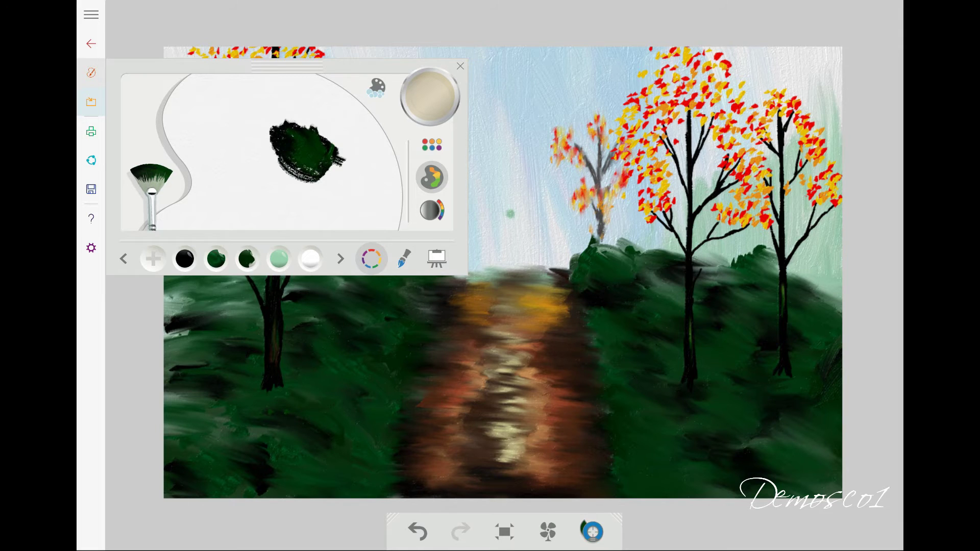
pyautogui.click(460, 66)
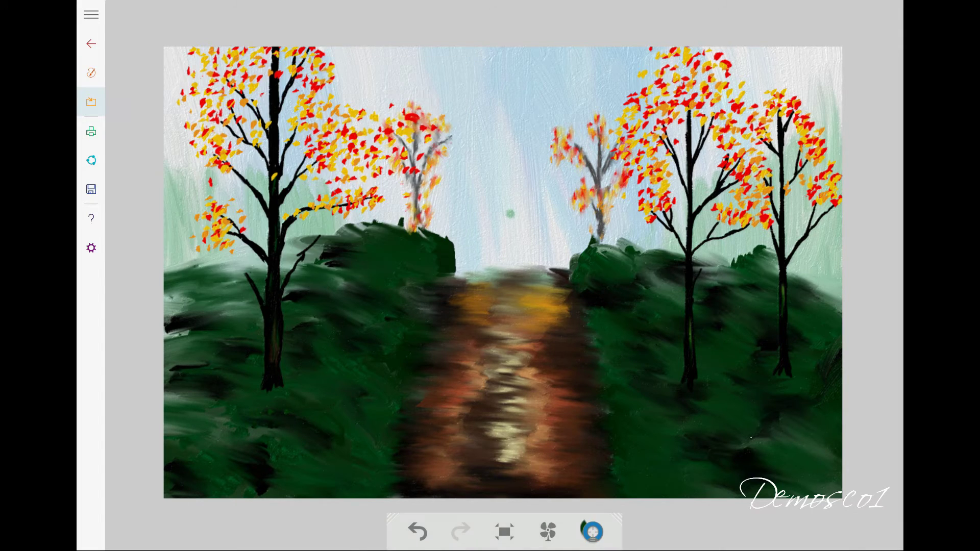
# Paint dark green leafy bush shapes over the lower-left foreground hill with the fan brush
pyautogui.click(593, 532)
pyautogui.click(403, 259)
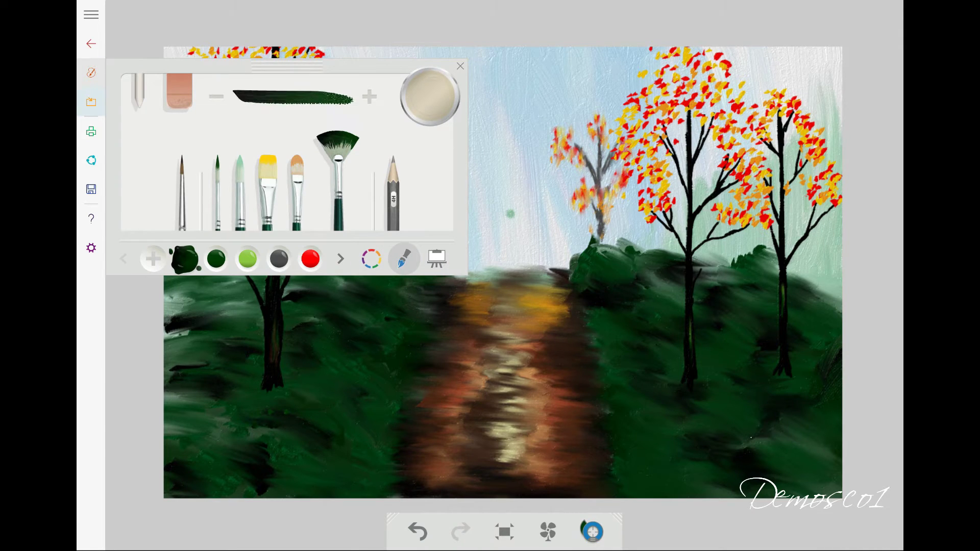
pyautogui.moveTo(268, 485); pyautogui.dragTo(342, 439)
pyautogui.moveTo(179, 475); pyautogui.dragTo(306, 383)
pyautogui.moveTo(317, 439); pyautogui.dragTo(363, 367)
pyautogui.moveTo(174, 434); pyautogui.dragTo(210, 393)
pyautogui.moveTo(168, 362); pyautogui.dragTo(204, 322)
pyautogui.moveTo(215, 342); pyautogui.dragTo(240, 306)
# Paint dark green leafy bushes across the lower-right foreground hillside
pyautogui.moveTo(791, 465); pyautogui.dragTo(827, 434)
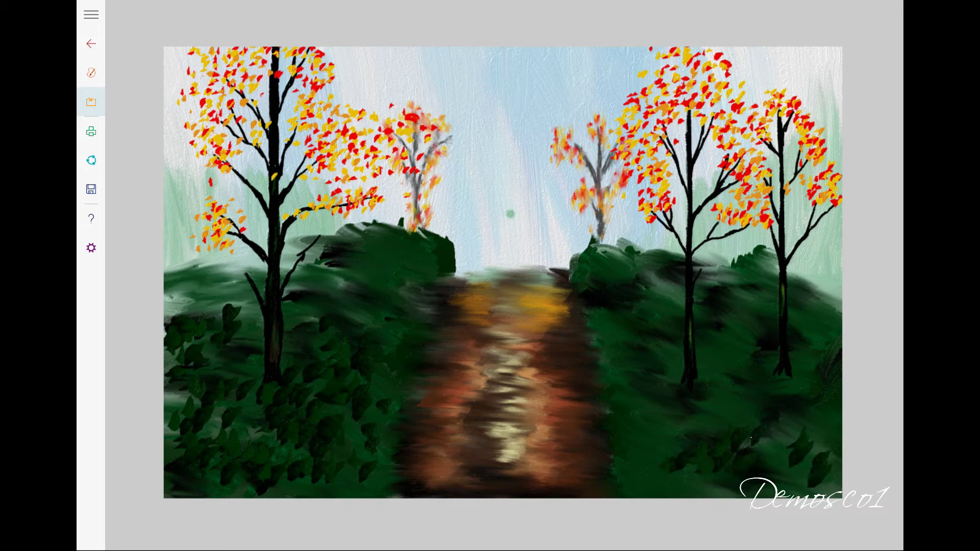
pyautogui.moveTo(786, 496); pyautogui.dragTo(832, 469)
pyautogui.moveTo(787, 390); pyautogui.dragTo(756, 347)
pyautogui.moveTo(659, 347); pyautogui.dragTo(653, 281)
pyautogui.moveTo(694, 450); pyautogui.dragTo(669, 424)
pyautogui.moveTo(791, 462); pyautogui.dragTo(763, 436)
pyautogui.moveTo(699, 493); pyautogui.dragTo(643, 408)
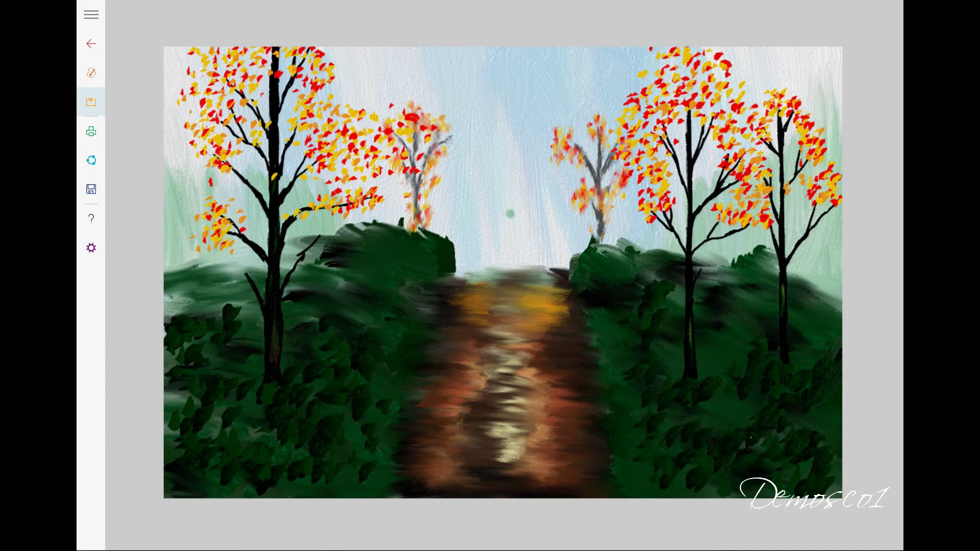
# Toggle the brush panel away to review the painting
pyautogui.click(592, 532)
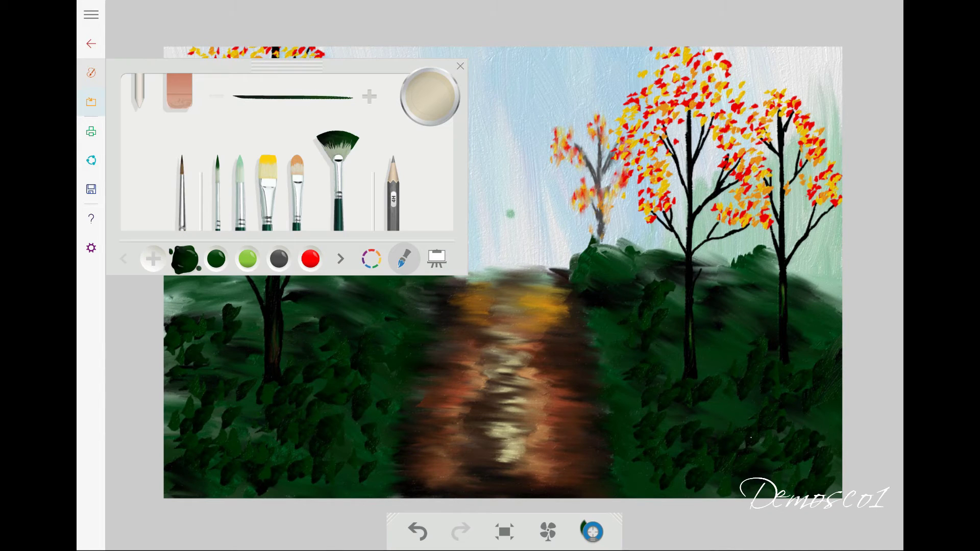
pyautogui.click(510, 213)
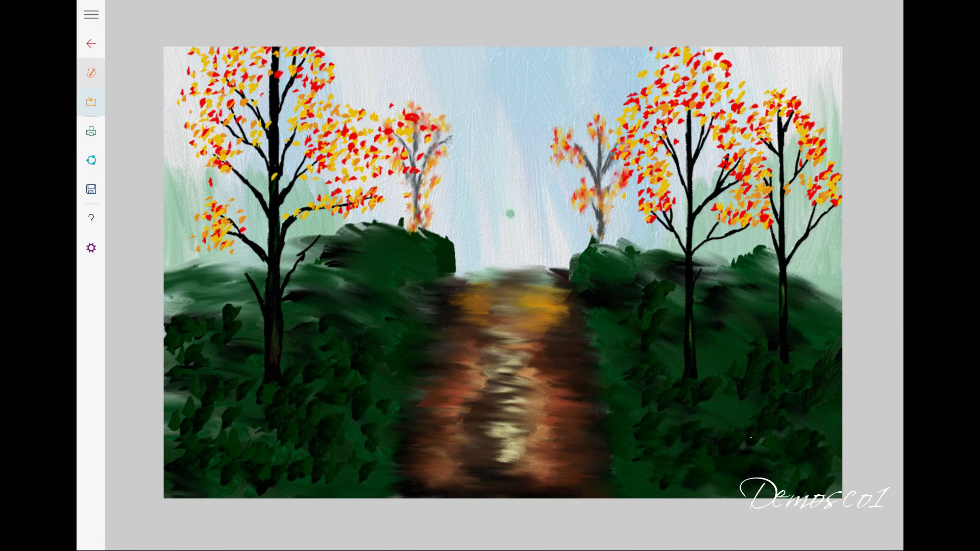
pyautogui.click(510, 213)
pyautogui.click(510, 214)
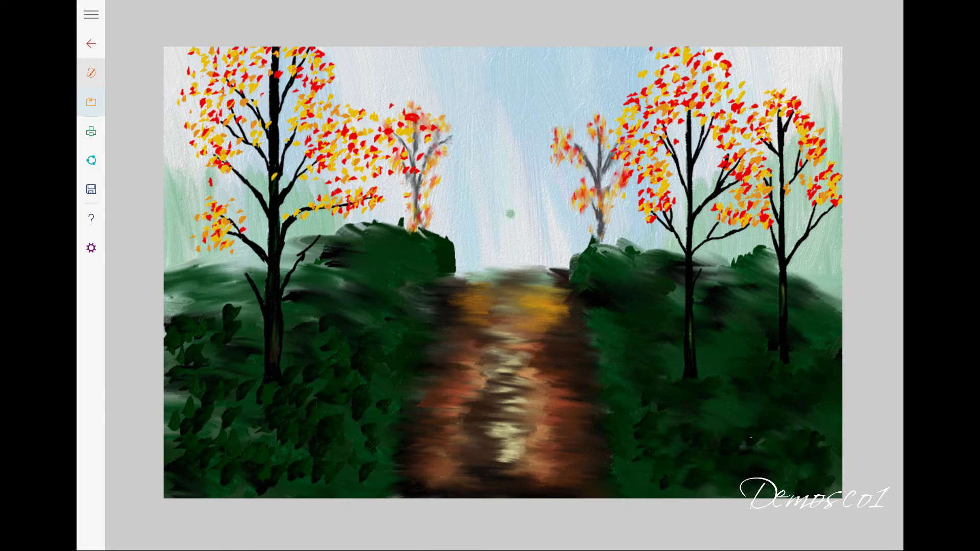
pyautogui.click(510, 214)
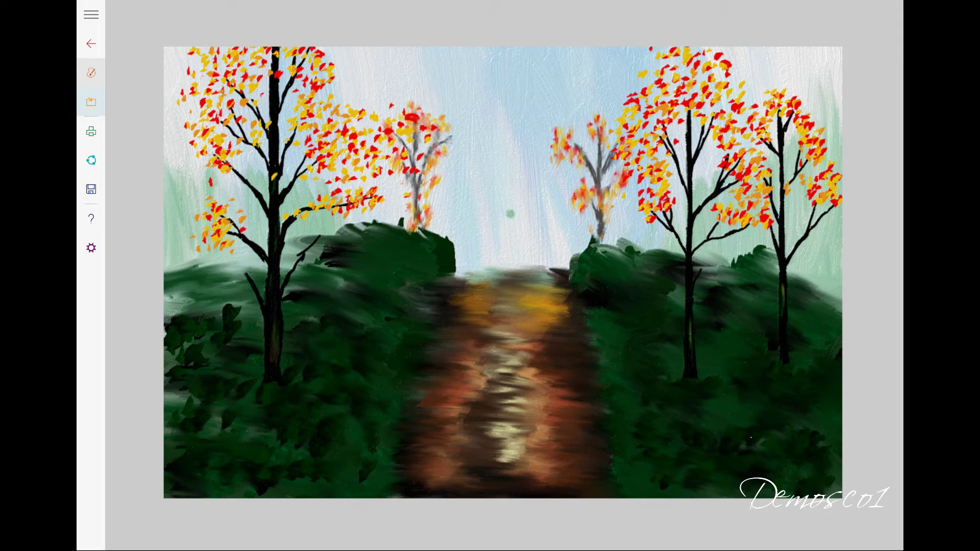
# Soften the lower-left foliage and add a few darker green dabs to it
pyautogui.rightClick(490, 276)
pyautogui.moveTo(199, 312); pyautogui.dragTo(245, 309)
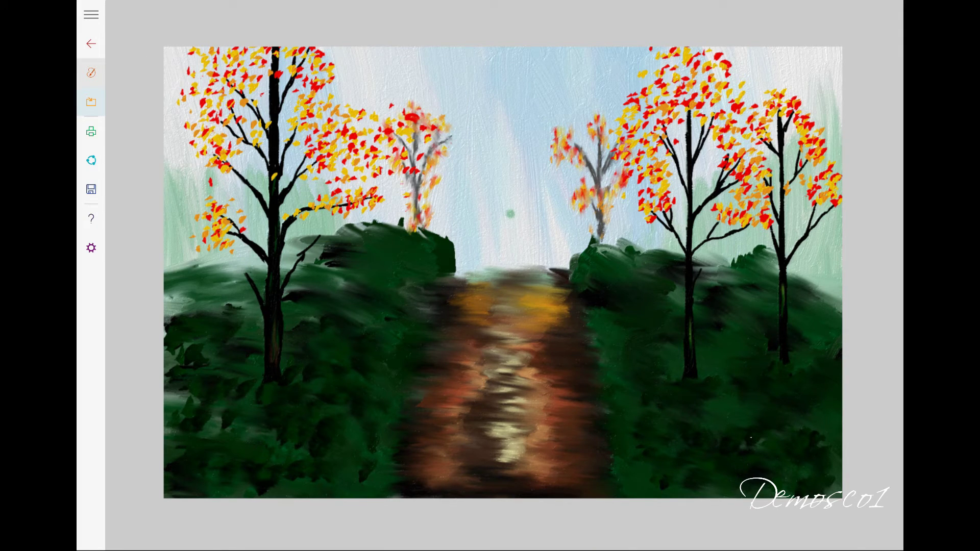
pyautogui.moveTo(202, 355); pyautogui.dragTo(187, 346)
pyautogui.moveTo(230, 429); pyautogui.dragTo(167, 387)
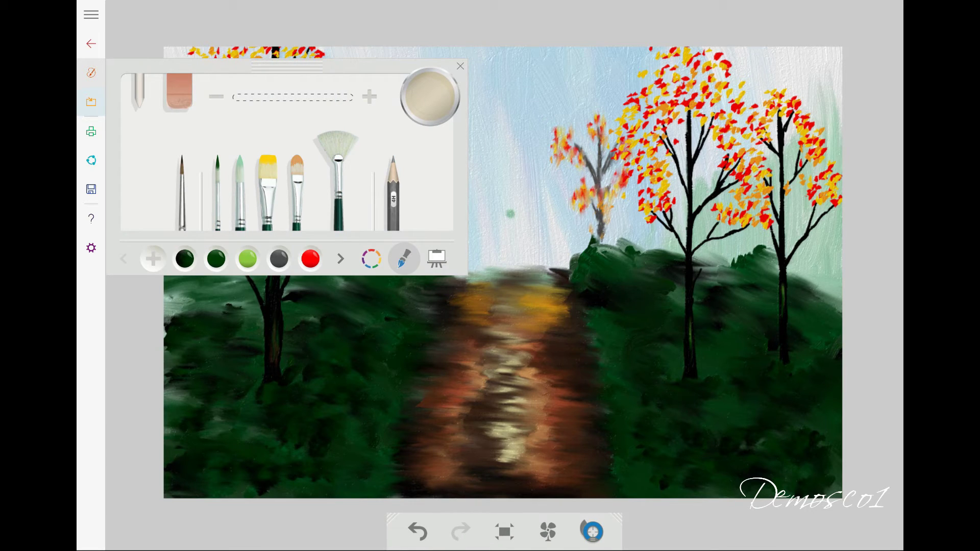
# With the smallest brush and light green paint, dot highlights across the left hillside bushes
pyautogui.click(91, 73)
pyautogui.click(216, 259)
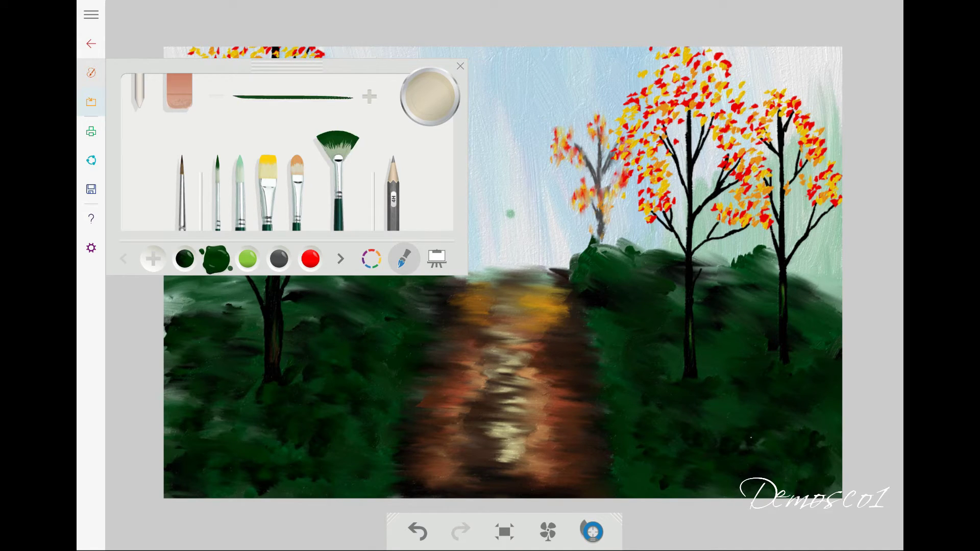
pyautogui.click(248, 259)
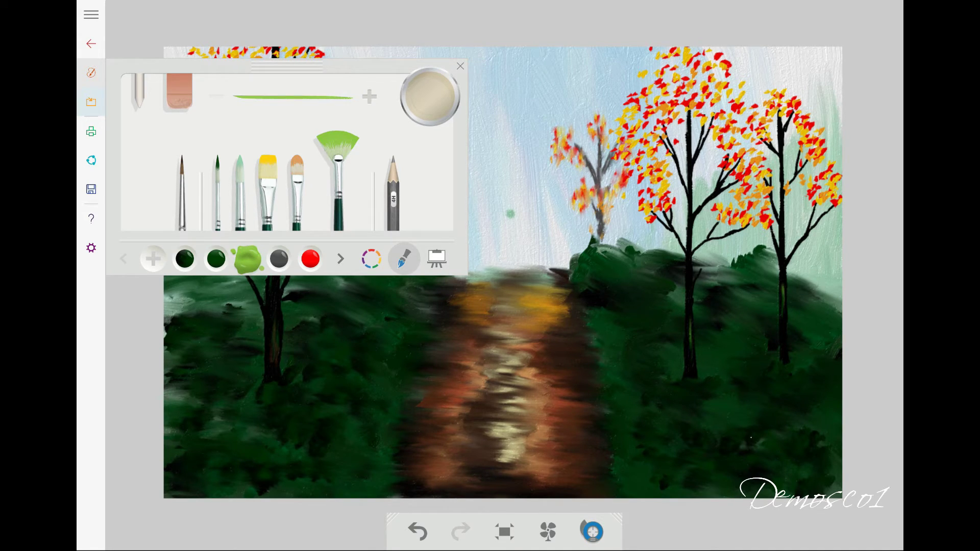
pyautogui.click(281, 446)
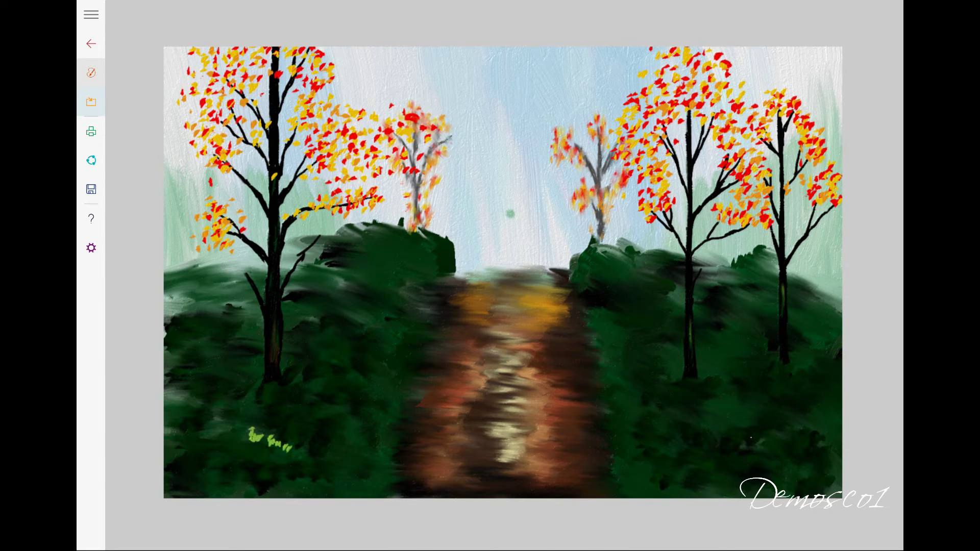
pyautogui.click(273, 410)
pyautogui.click(223, 341)
pyautogui.click(347, 355)
pyautogui.click(357, 440)
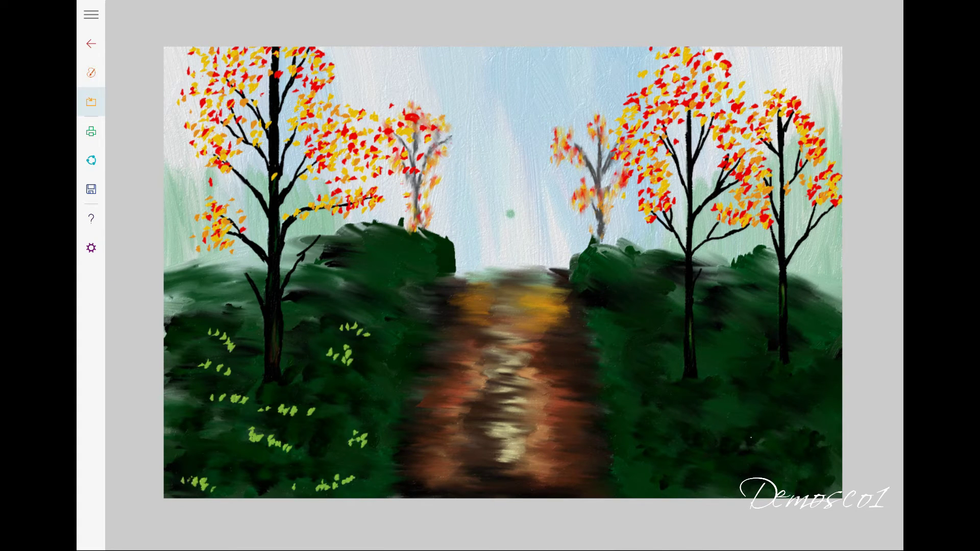
pyautogui.click(324, 295)
# Dot light-green leaf highlights across the right hillside bushes
pyautogui.click(677, 478)
pyautogui.click(671, 434)
pyautogui.click(818, 475)
pyautogui.click(762, 417)
pyautogui.click(743, 379)
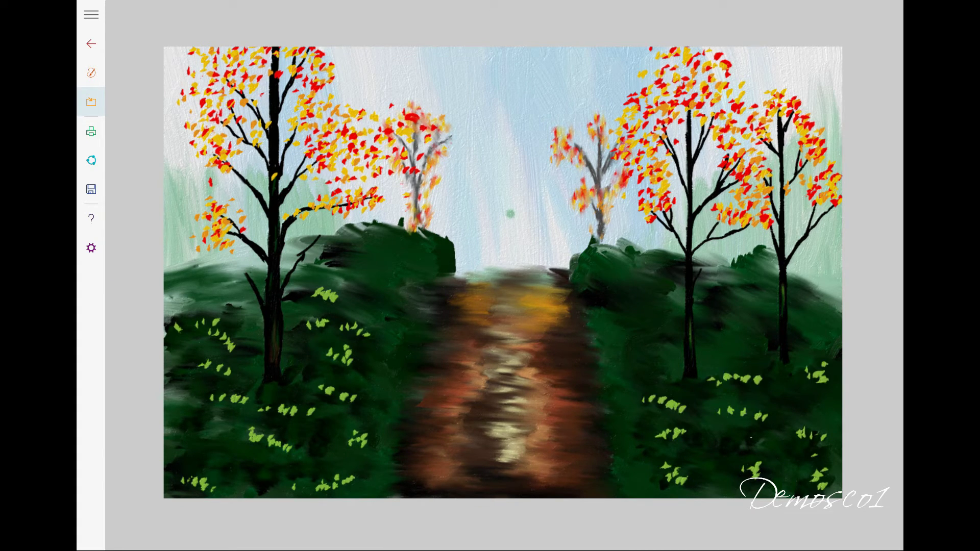
pyautogui.click(641, 350)
pyautogui.click(737, 337)
pyautogui.click(817, 336)
pyautogui.click(624, 299)
pyautogui.click(832, 342)
pyautogui.click(91, 72)
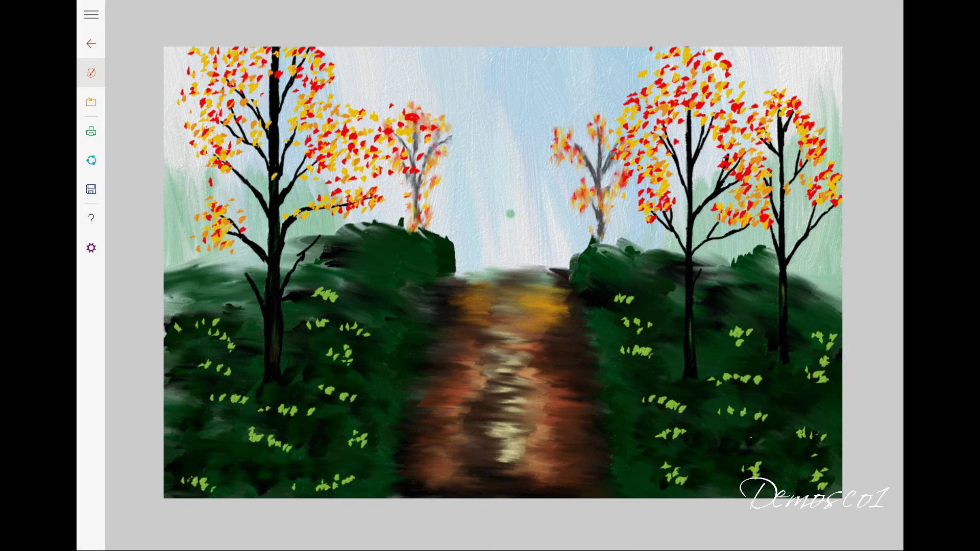
# Dab yellow leaves onto the bushes below the left tree using the brush panel's yellow
pyautogui.click(91, 72)
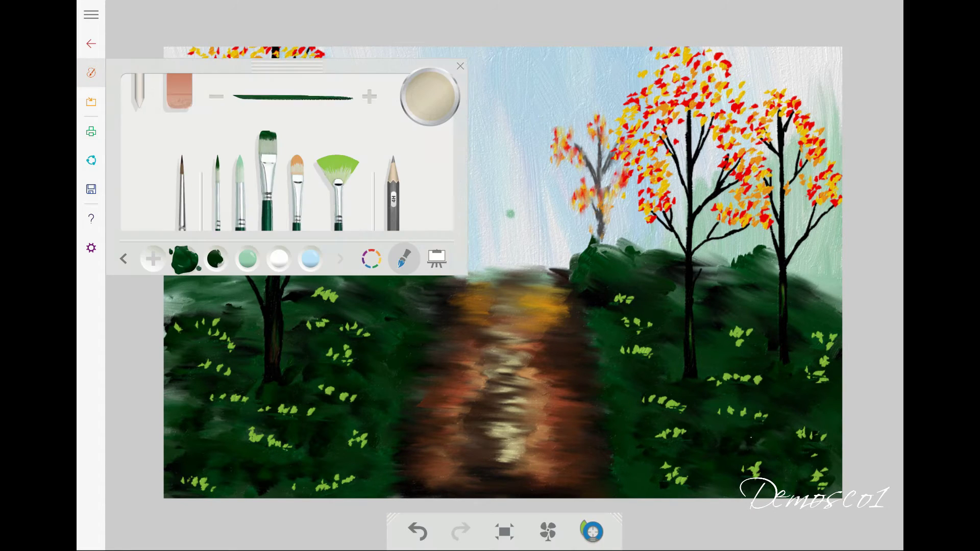
pyautogui.click(338, 174)
pyautogui.click(279, 259)
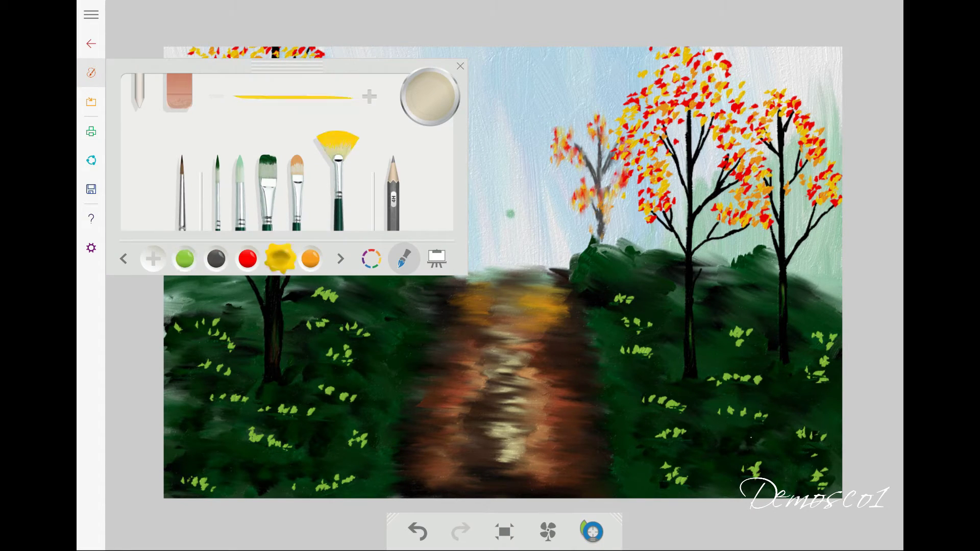
pyautogui.click(648, 353)
pyautogui.click(91, 73)
pyautogui.click(460, 66)
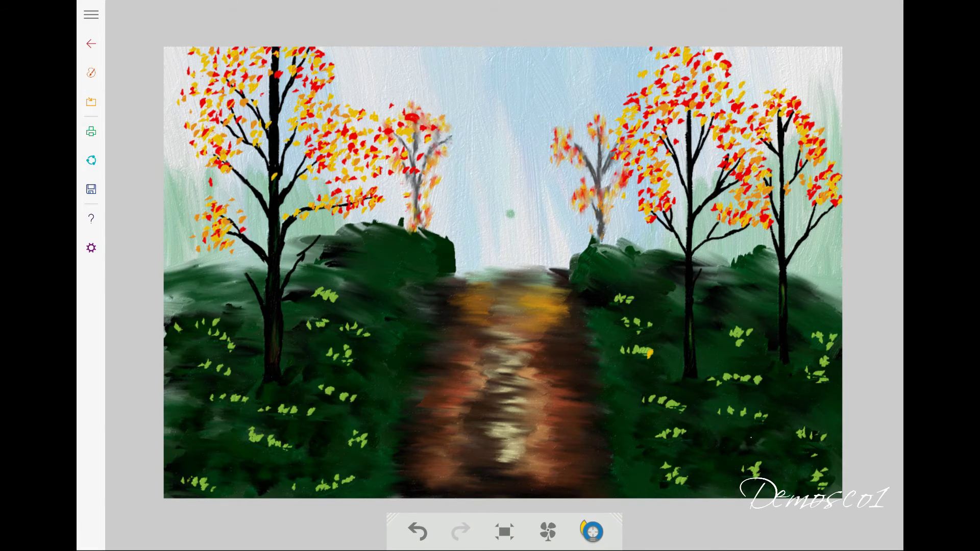
pyautogui.click(308, 332)
pyautogui.click(247, 330)
pyautogui.click(244, 315)
pyautogui.click(239, 336)
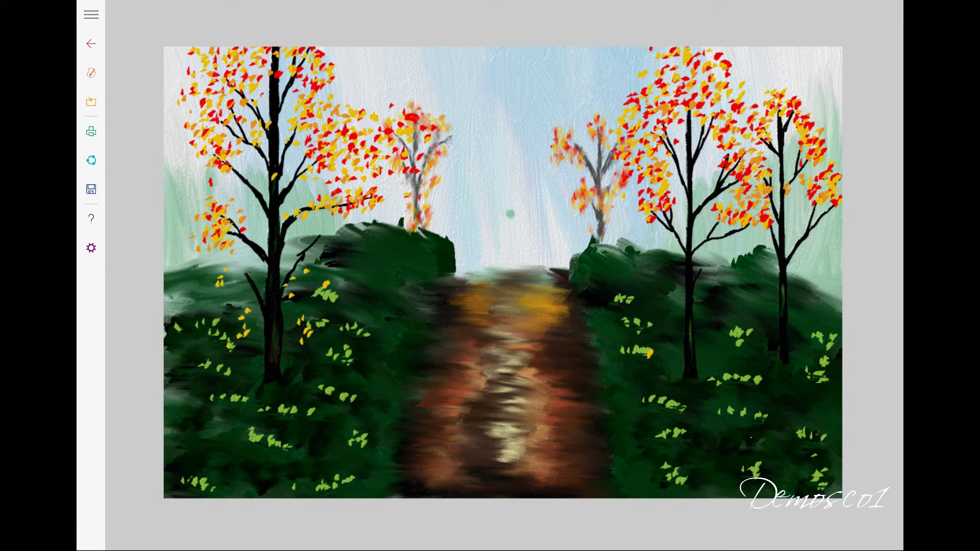
# Add more yellow, then red leaves down the bushes beneath the left tree
pyautogui.click(219, 291)
pyautogui.click(219, 306)
pyautogui.click(91, 102)
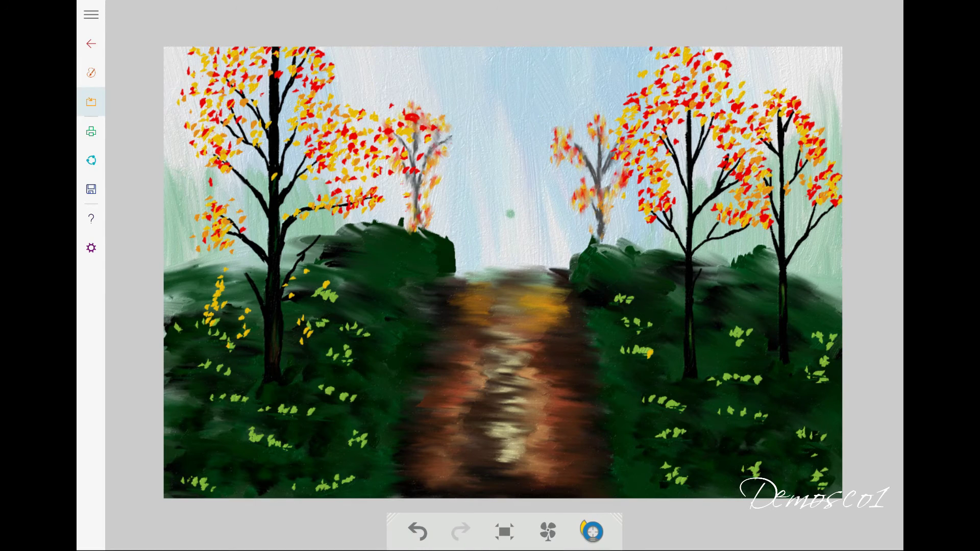
pyautogui.click(220, 286)
pyautogui.click(215, 304)
pyautogui.click(210, 318)
pyautogui.click(221, 272)
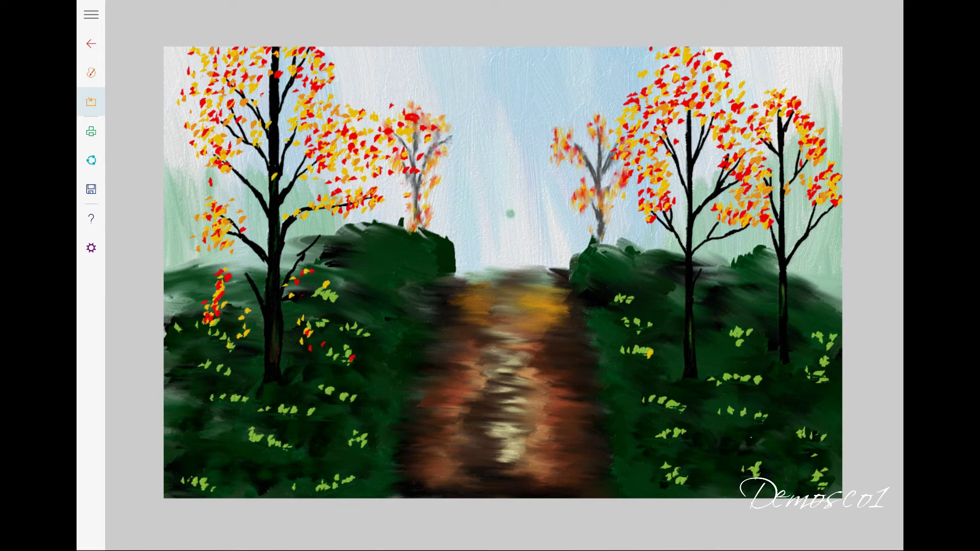
# Scatter red leaves on the bushes just right of the path
pyautogui.click(619, 337)
pyautogui.click(651, 302)
pyautogui.click(631, 324)
pyautogui.click(653, 310)
pyautogui.click(629, 332)
# Build up a thick cluster of yellow leaves on the bushes right of the path
pyautogui.click(91, 73)
pyautogui.click(280, 258)
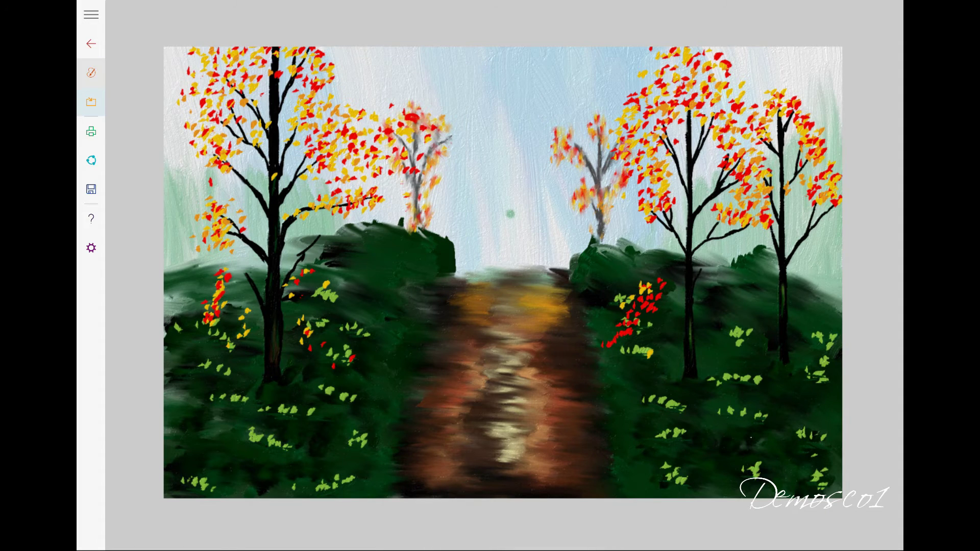
pyautogui.click(637, 287)
pyautogui.click(613, 321)
pyautogui.click(624, 294)
pyautogui.click(608, 316)
pyautogui.click(627, 284)
pyautogui.click(602, 295)
pyautogui.click(604, 316)
pyautogui.click(606, 276)
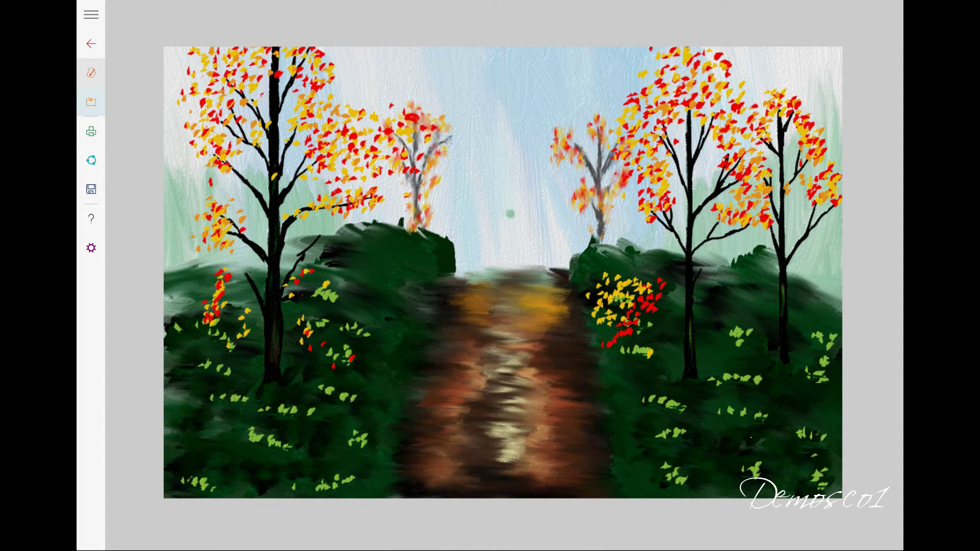
pyautogui.click(591, 303)
pyautogui.click(91, 73)
# Add more yellow and red leaves at the cluster's left edge beside the path
pyautogui.click(591, 283)
pyautogui.click(91, 73)
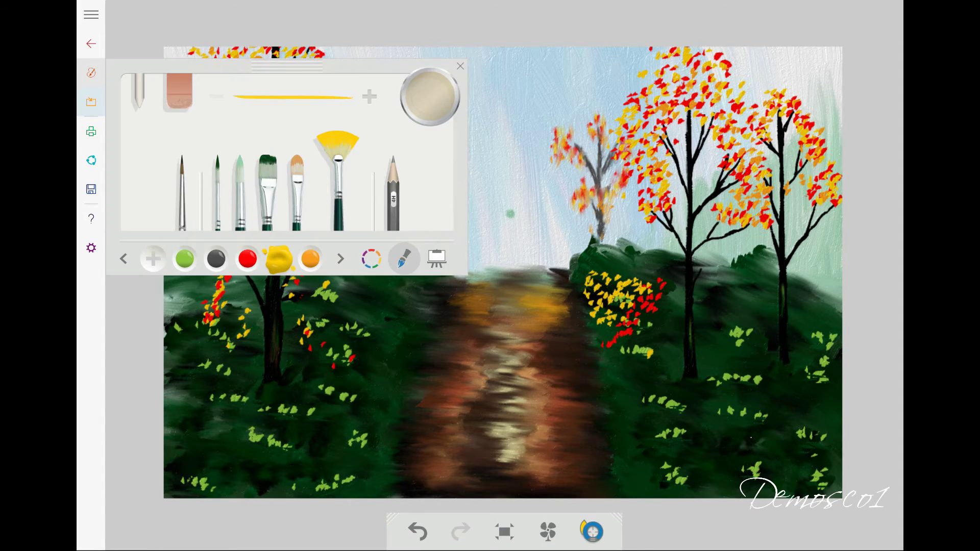
pyautogui.click(341, 259)
pyautogui.click(217, 259)
pyautogui.click(91, 73)
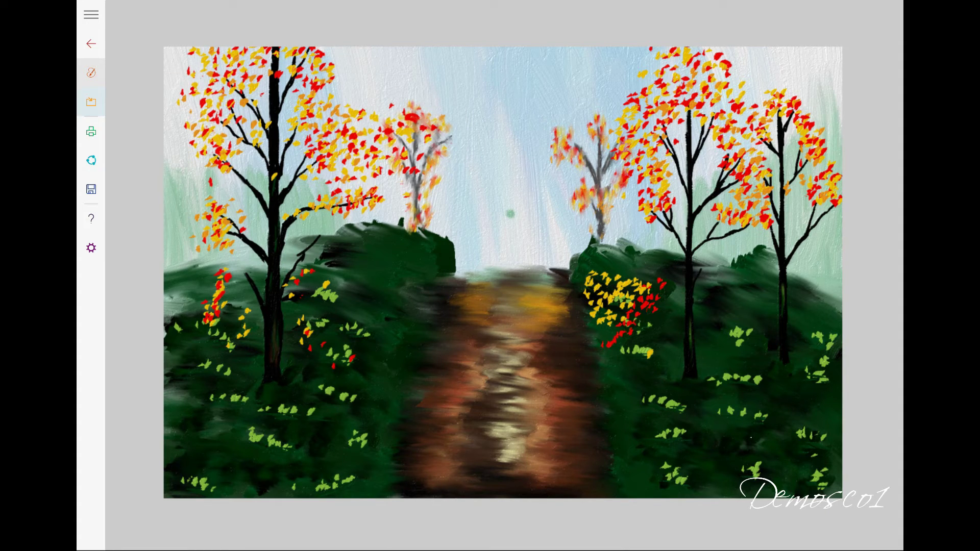
pyautogui.click(90, 73)
pyautogui.click(91, 73)
pyautogui.click(636, 308)
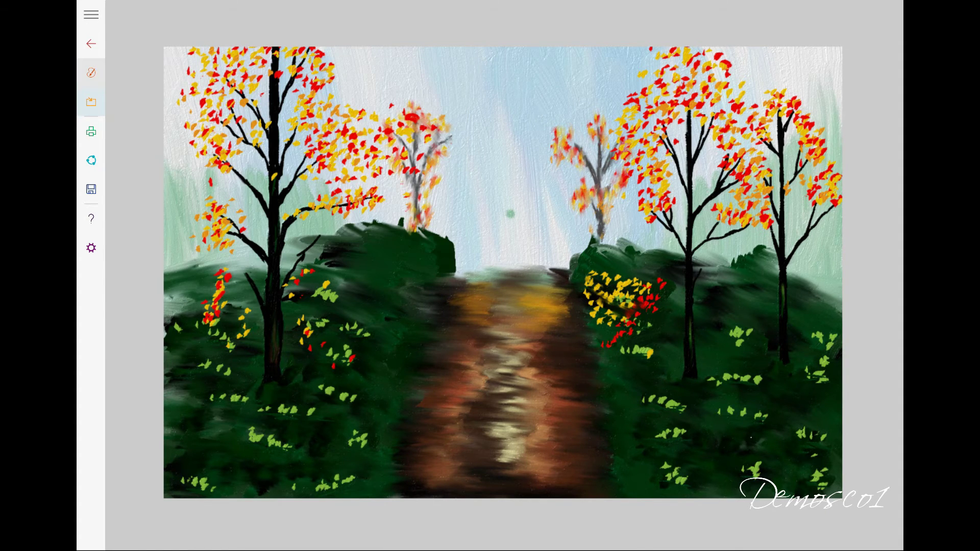
pyautogui.click(611, 283)
pyautogui.click(598, 288)
# Blend the right-of-path leaf dabs and smudge the red-orange leaves on the left bushes
pyautogui.moveTo(605, 296)
pyautogui.mouseDown()
pyautogui.moveTo(605, 324)
pyautogui.moveTo(651, 357)
pyautogui.moveTo(654, 288)
pyautogui.mouseUp()
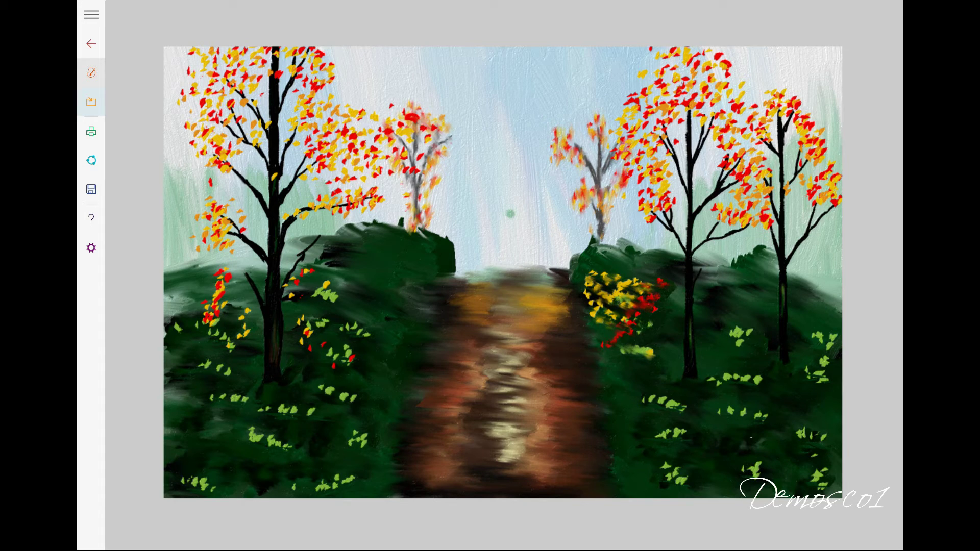
pyautogui.moveTo(593, 273); pyautogui.dragTo(633, 281)
pyautogui.click(91, 72)
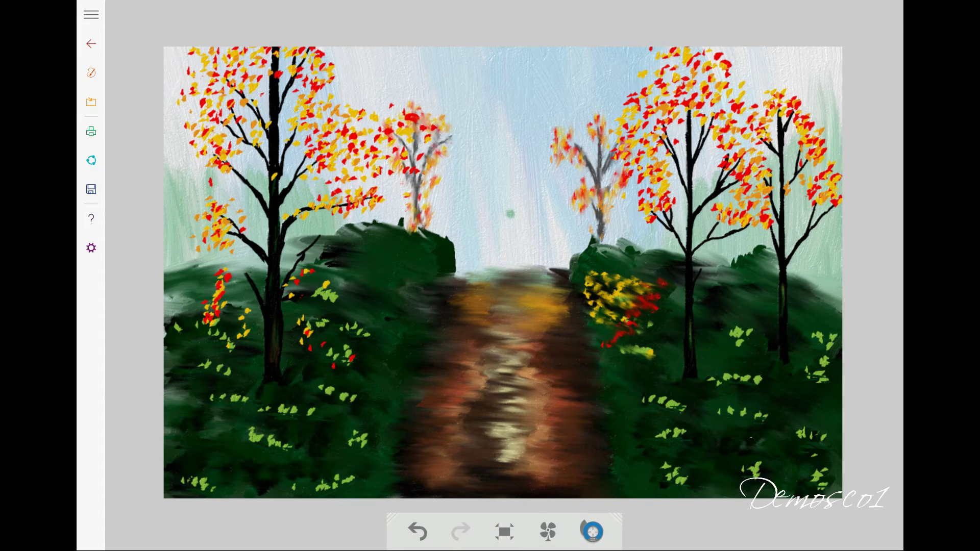
pyautogui.moveTo(221, 289)
pyautogui.mouseDown()
pyautogui.moveTo(212, 324)
pyautogui.moveTo(232, 348)
pyautogui.moveTo(240, 337)
pyautogui.mouseUp()
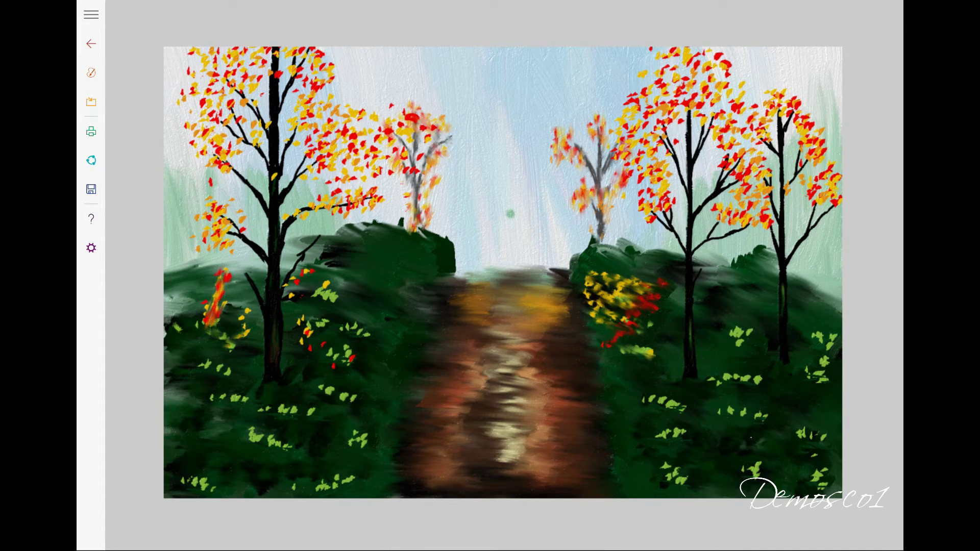
pyautogui.moveTo(218, 301); pyautogui.dragTo(226, 311)
pyautogui.moveTo(217, 365); pyautogui.dragTo(250, 400)
pyautogui.moveTo(306, 410); pyautogui.dragTo(348, 392)
# Blend the yellow-green leaf dabs into the lower-left bushes
pyautogui.moveTo(333, 365); pyautogui.dragTo(354, 351)
pyautogui.moveTo(298, 326); pyautogui.dragTo(316, 342)
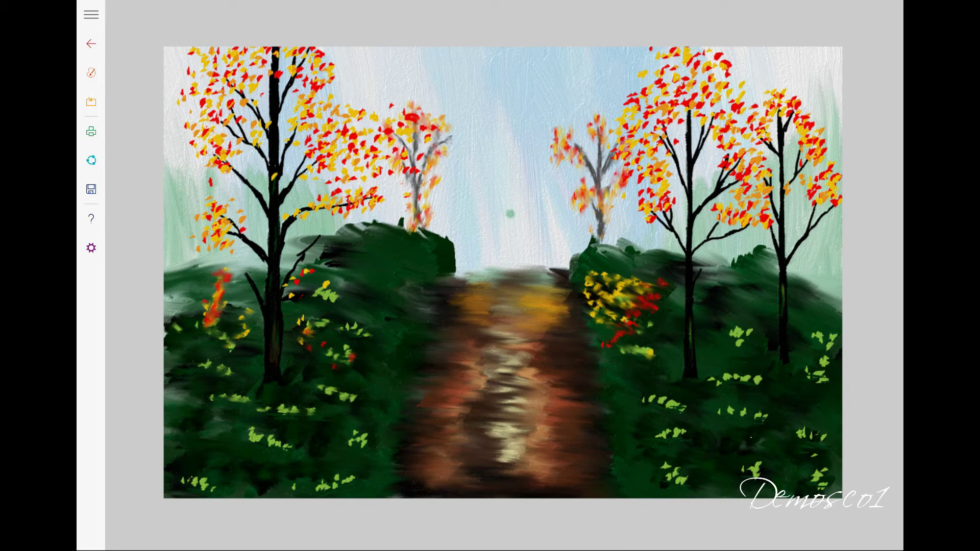
pyautogui.moveTo(312, 281); pyautogui.dragTo(337, 295)
pyautogui.moveTo(310, 299); pyautogui.dragTo(350, 288)
pyautogui.moveTo(279, 442)
pyautogui.mouseDown()
pyautogui.moveTo(289, 449)
pyautogui.moveTo(275, 445)
pyautogui.mouseUp()
pyautogui.moveTo(258, 409); pyautogui.dragTo(294, 413)
pyautogui.moveTo(353, 431); pyautogui.dragTo(368, 445)
pyautogui.moveTo(314, 484); pyautogui.dragTo(348, 482)
pyautogui.moveTo(183, 482); pyautogui.dragTo(208, 487)
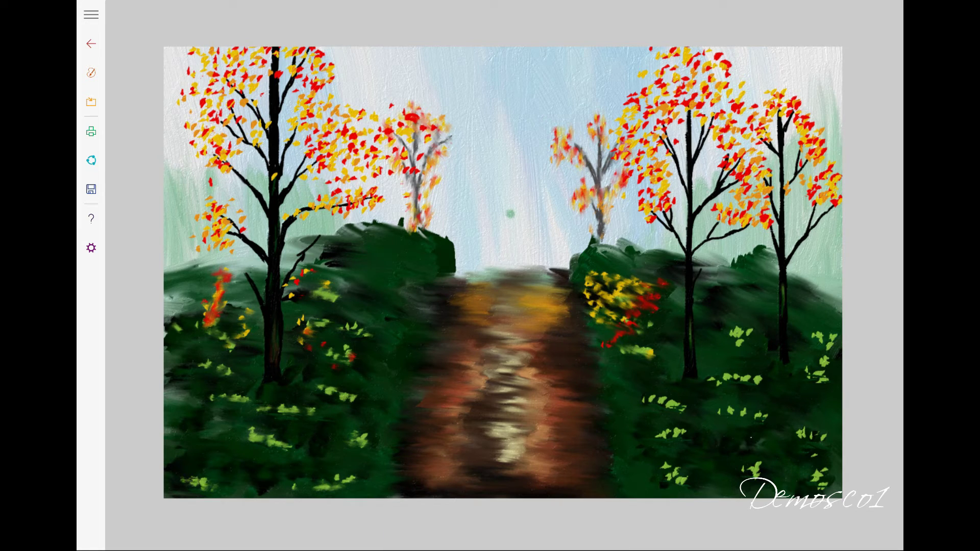
# Blend and soften the leaf dabs across the lower-right bushes
pyautogui.moveTo(660, 473); pyautogui.dragTo(679, 469)
pyautogui.moveTo(742, 469); pyautogui.dragTo(831, 472)
pyautogui.moveTo(792, 435); pyautogui.dragTo(826, 433)
pyautogui.moveTo(724, 413); pyautogui.dragTo(766, 416)
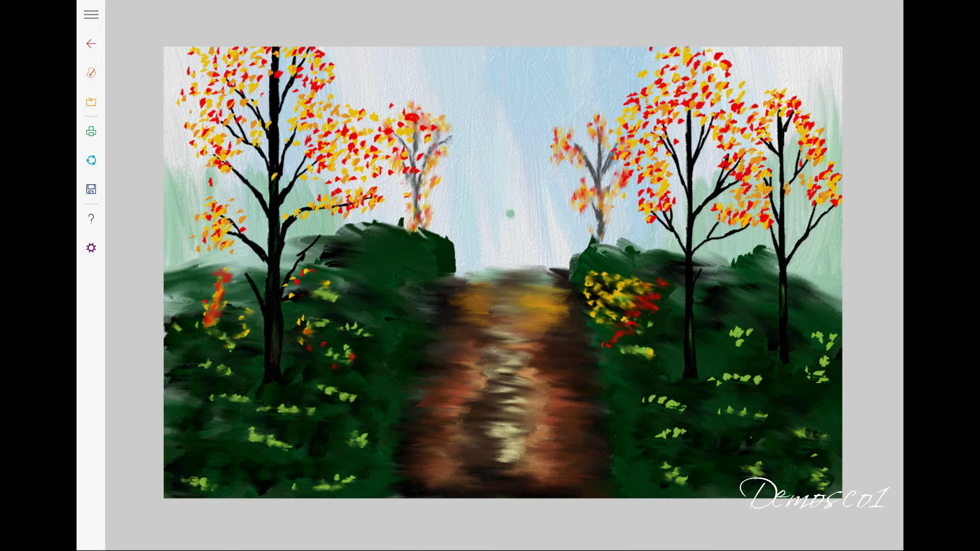
pyautogui.moveTo(641, 401); pyautogui.dragTo(684, 405)
pyautogui.moveTo(657, 434); pyautogui.dragTo(687, 436)
pyautogui.moveTo(721, 378); pyautogui.dragTo(763, 381)
pyautogui.moveTo(725, 340); pyautogui.dragTo(755, 337)
pyautogui.moveTo(630, 351); pyautogui.dragTo(646, 349)
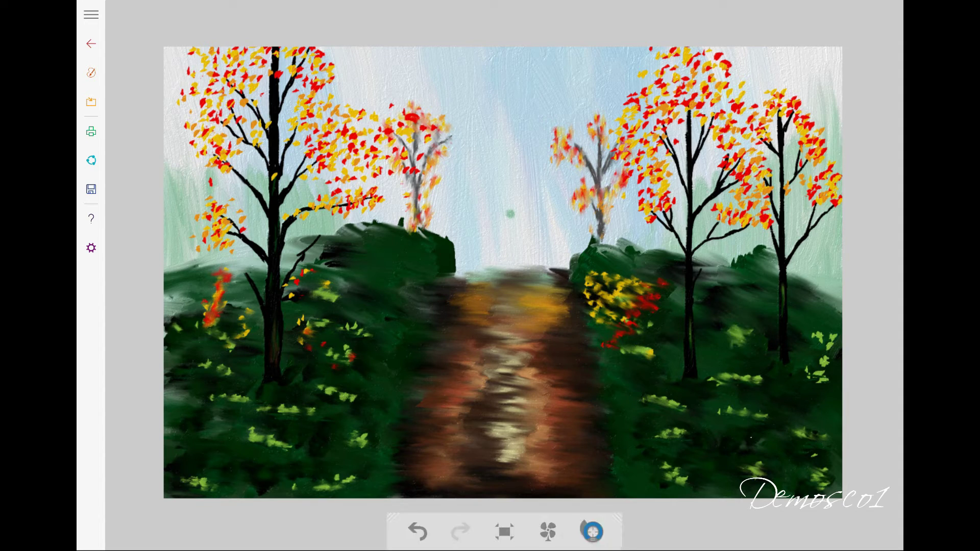
pyautogui.moveTo(802, 377); pyautogui.dragTo(832, 372)
pyautogui.moveTo(816, 344); pyautogui.dragTo(839, 341)
# Smudge the left red bush and the green hill edges at the horizon
pyautogui.moveTo(201, 316); pyautogui.dragTo(225, 291)
pyautogui.moveTo(453, 276)
pyautogui.mouseDown()
pyautogui.moveTo(466, 259)
pyautogui.moveTo(480, 270)
pyautogui.mouseUp()
pyautogui.click(591, 531)
pyautogui.moveTo(434, 240); pyautogui.dragTo(485, 265)
pyautogui.moveTo(411, 230); pyautogui.dragTo(457, 243)
# Lighten and blend the path's horizon edges into a pale, misty haze
pyautogui.moveTo(588, 253)
pyautogui.mouseDown()
pyautogui.moveTo(547, 273)
pyautogui.moveTo(506, 276)
pyautogui.mouseUp()
pyautogui.moveTo(462, 247); pyautogui.dragTo(444, 268)
pyautogui.moveTo(524, 212); pyautogui.dragTo(508, 217)
pyautogui.moveTo(553, 263); pyautogui.dragTo(447, 281)
pyautogui.moveTo(546, 268)
pyautogui.mouseDown()
pyautogui.moveTo(520, 273)
pyautogui.moveTo(531, 271)
pyautogui.mouseUp()
pyautogui.moveTo(454, 240); pyautogui.dragTo(434, 251)
pyautogui.moveTo(572, 260); pyautogui.dragTo(549, 273)
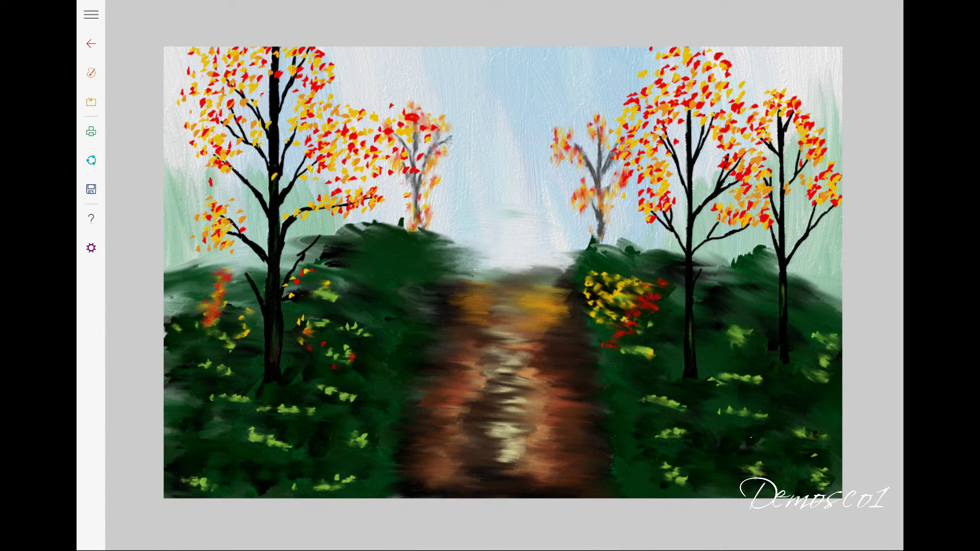
pyautogui.click(593, 531)
# Smudge the horizon near the path, then dab pale mint highlights on the right greenery
pyautogui.click(460, 66)
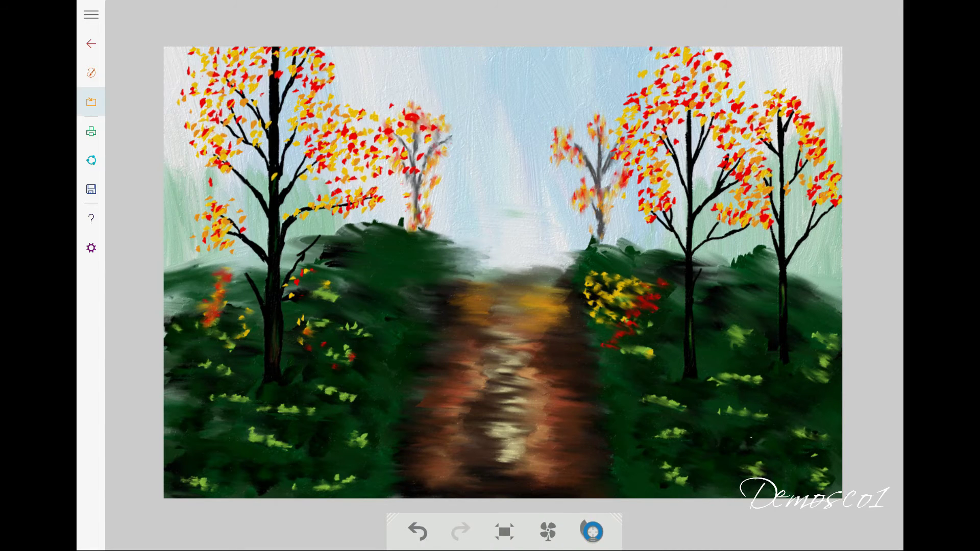
pyautogui.moveTo(457, 268)
pyautogui.mouseDown()
pyautogui.moveTo(475, 264)
pyautogui.moveTo(477, 276)
pyautogui.moveTo(492, 258)
pyautogui.mouseUp()
pyautogui.click(91, 72)
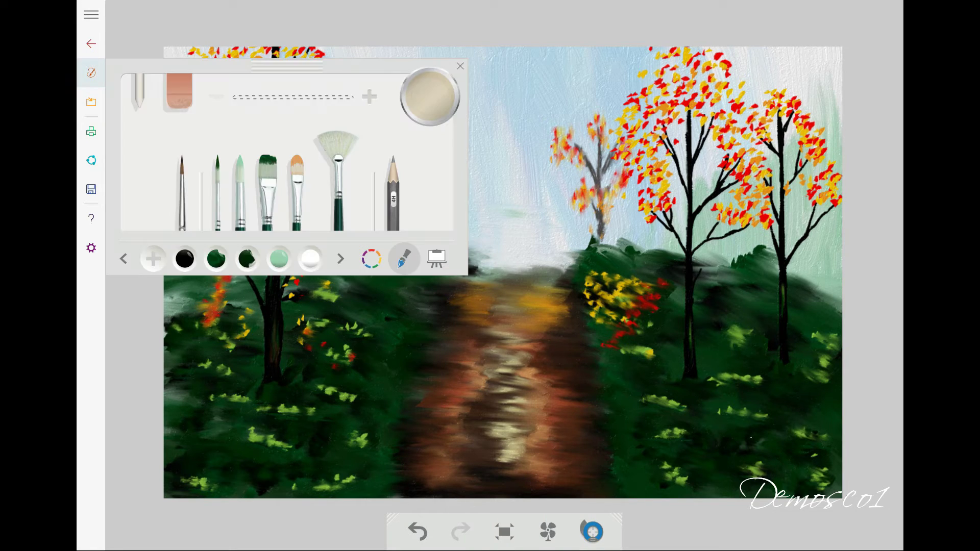
pyautogui.click(279, 259)
pyautogui.moveTo(725, 345); pyautogui.dragTo(747, 352)
pyautogui.moveTo(802, 383); pyautogui.dragTo(825, 378)
pyautogui.moveTo(725, 389); pyautogui.dragTo(761, 388)
pyautogui.moveTo(653, 408); pyautogui.dragTo(679, 411)
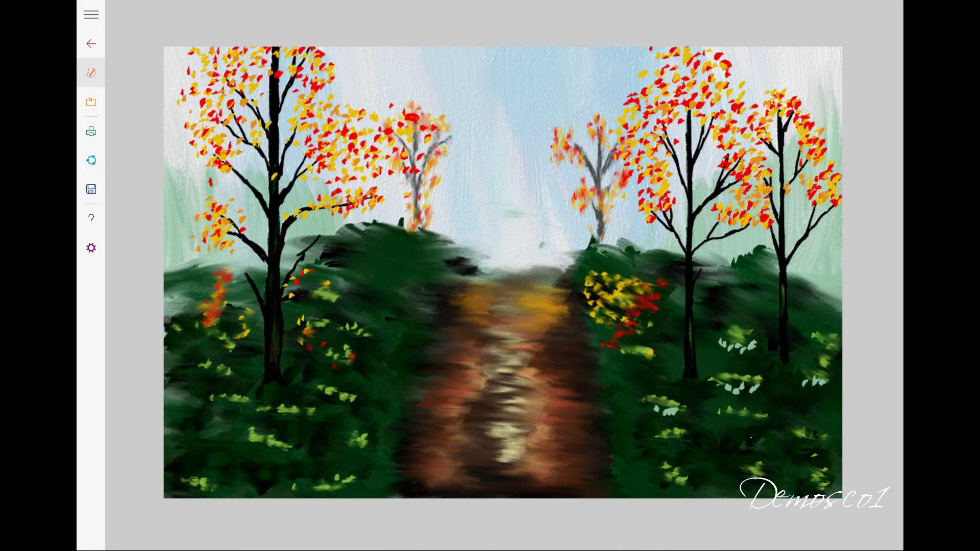
# Add small mint dabs near the path horizon
pyautogui.click(635, 363)
pyautogui.click(379, 259)
pyautogui.click(400, 271)
pyautogui.click(431, 276)
pyautogui.click(402, 244)
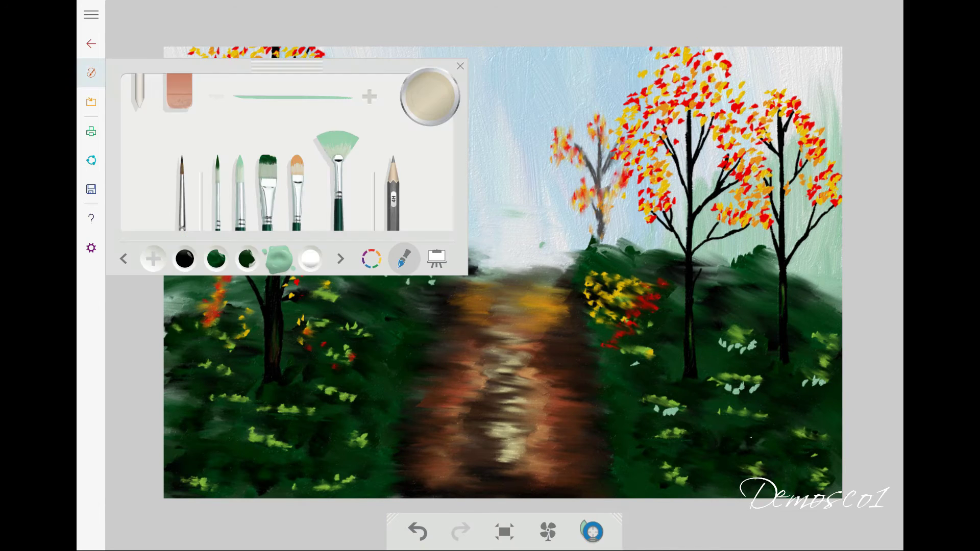
# Scatter orange leaves over the bush left of the path
pyautogui.click(216, 259)
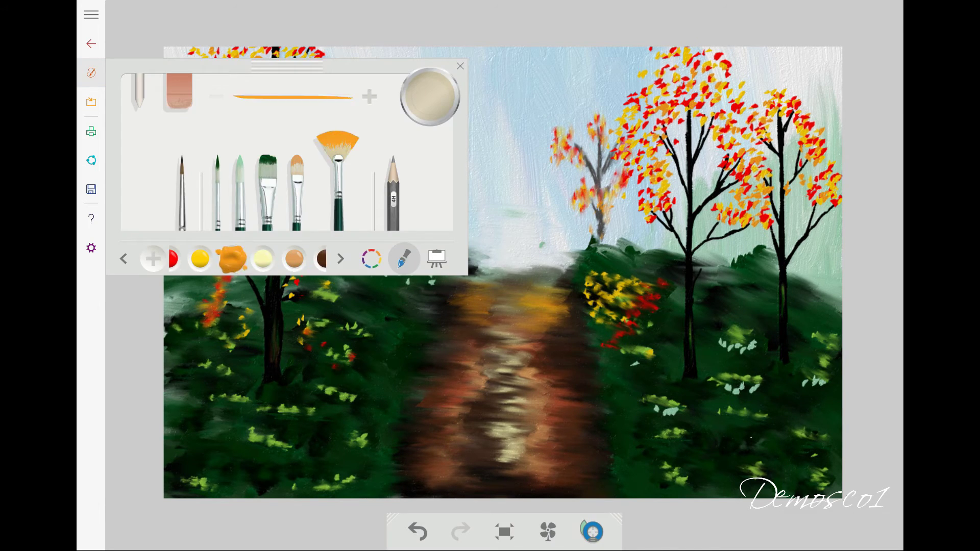
pyautogui.click(453, 261)
pyautogui.click(383, 277)
pyautogui.click(378, 233)
pyautogui.click(425, 282)
pyautogui.click(431, 244)
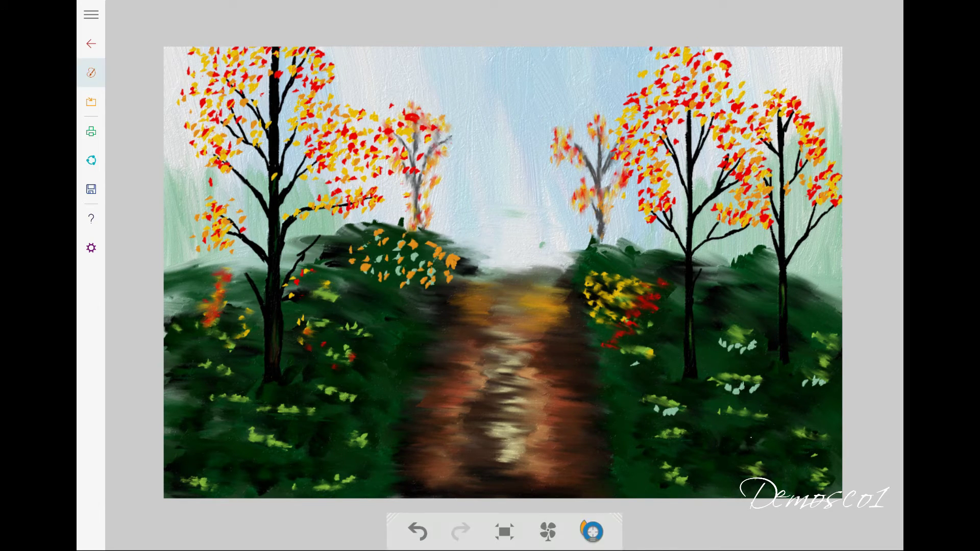
# Add red leaves to the bush left of the path
pyautogui.click(422, 255)
pyautogui.click(398, 259)
pyautogui.click(90, 73)
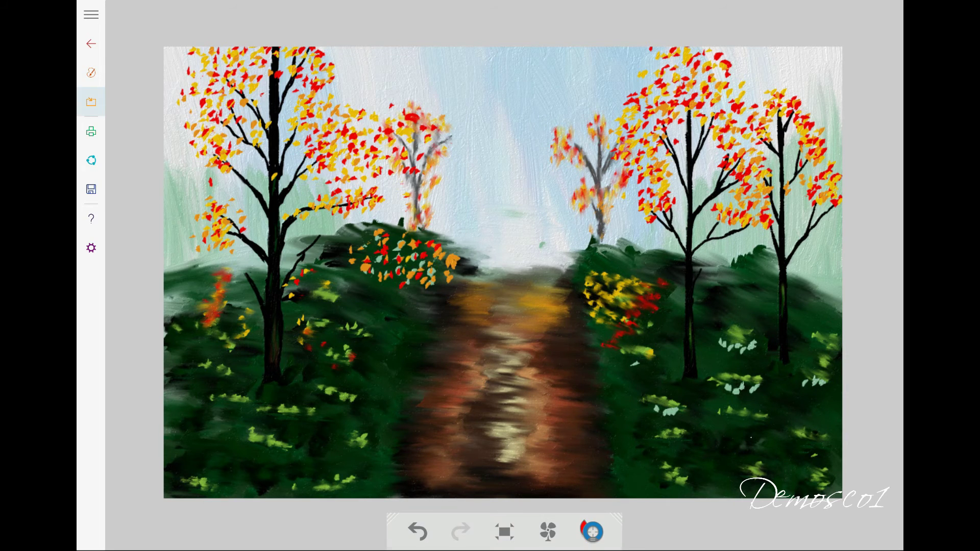
pyautogui.click(422, 247)
pyautogui.click(362, 241)
# Switch to another leaf colour and dab more leaves on the left bush
pyautogui.click(91, 73)
pyautogui.click(216, 261)
pyautogui.click(363, 266)
pyautogui.click(443, 263)
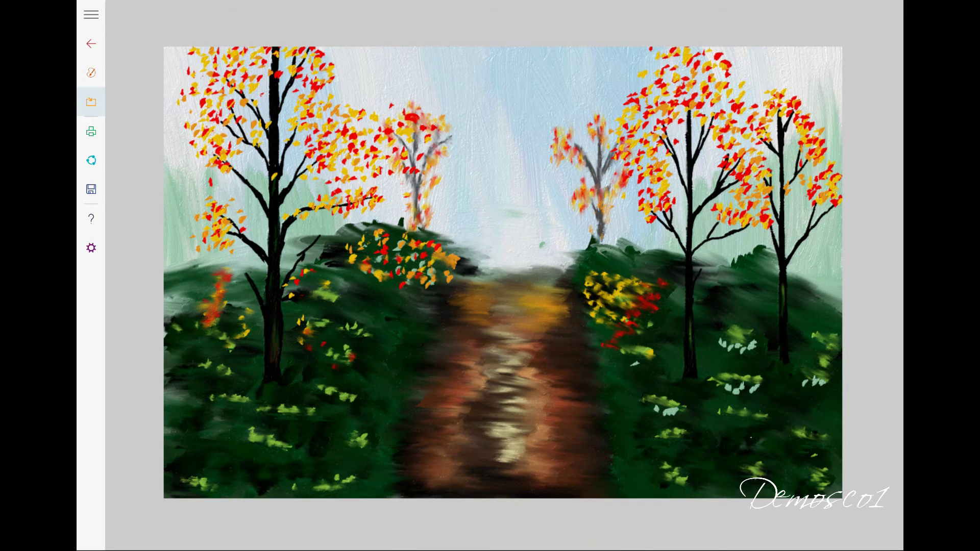
pyautogui.click(410, 244)
pyautogui.click(357, 253)
# Add small leaf dabs across the bush left of the path
pyautogui.click(331, 263)
pyautogui.click(381, 237)
pyautogui.click(431, 262)
pyautogui.click(430, 285)
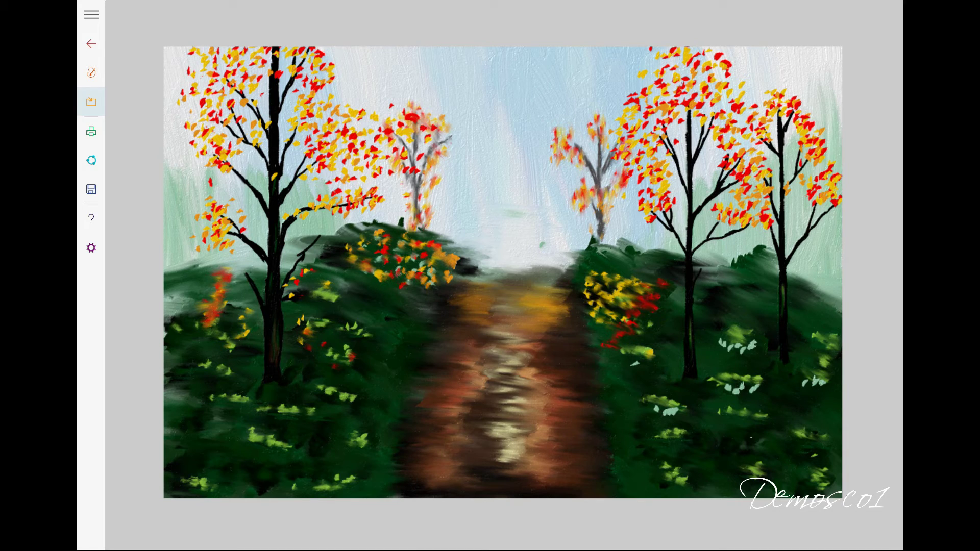
pyautogui.click(462, 260)
# Mix a light highlight colour in the colour mixer
pyautogui.click(420, 282)
pyautogui.click(438, 283)
pyautogui.click(378, 277)
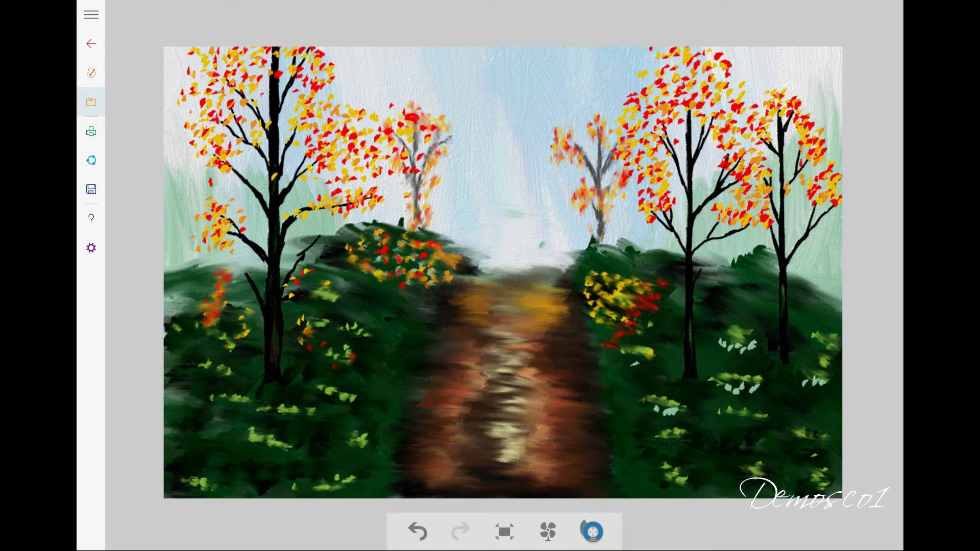
pyautogui.click(91, 73)
pyautogui.click(371, 259)
pyautogui.click(328, 397)
# Dab light highlights on the lower bushes on both sides of the path
pyautogui.click(348, 366)
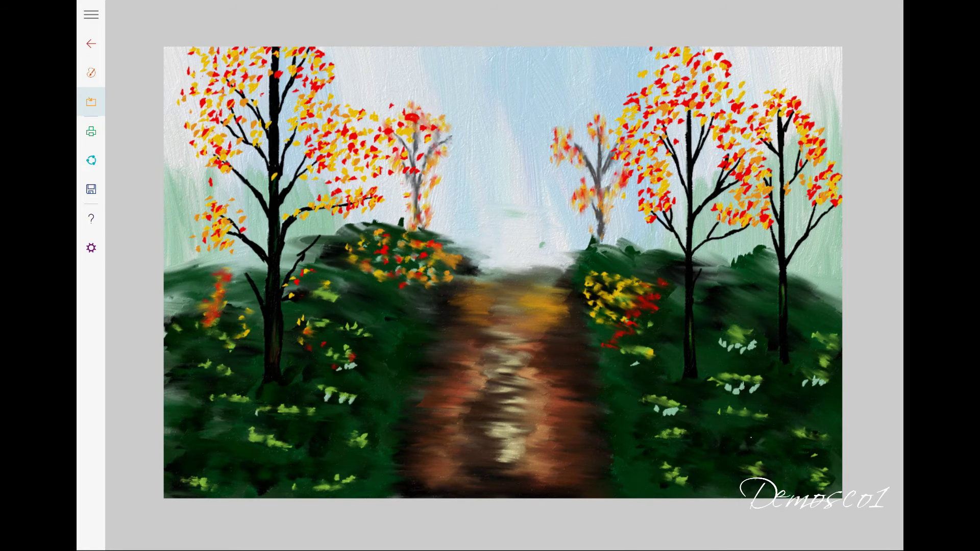
pyautogui.click(305, 417)
pyautogui.click(270, 449)
pyautogui.click(337, 489)
pyautogui.click(218, 373)
pyautogui.click(326, 301)
pyautogui.click(673, 484)
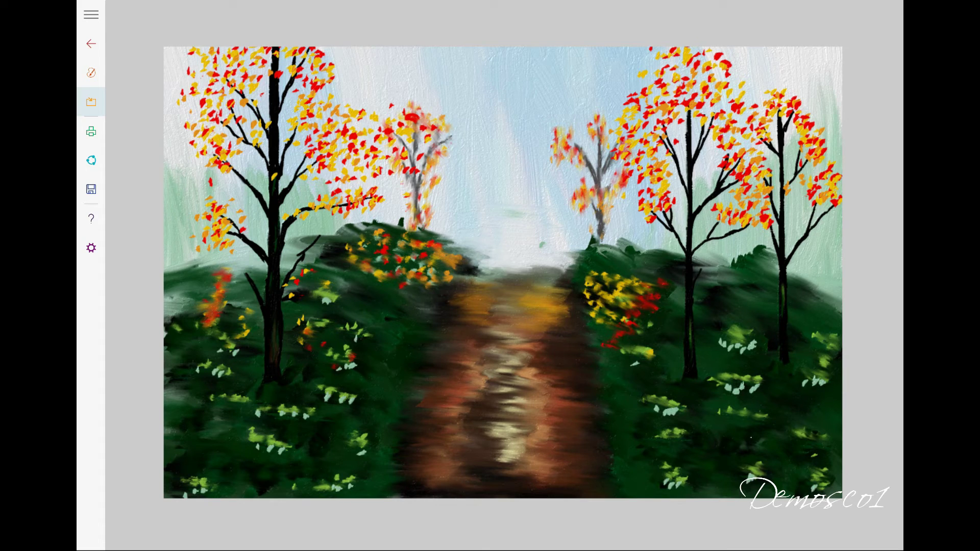
pyautogui.click(751, 480)
pyautogui.click(804, 446)
# Dab light flowers onto the lower-left bushes
pyautogui.click(387, 123)
pyautogui.click(283, 456)
pyautogui.click(280, 421)
pyautogui.click(340, 404)
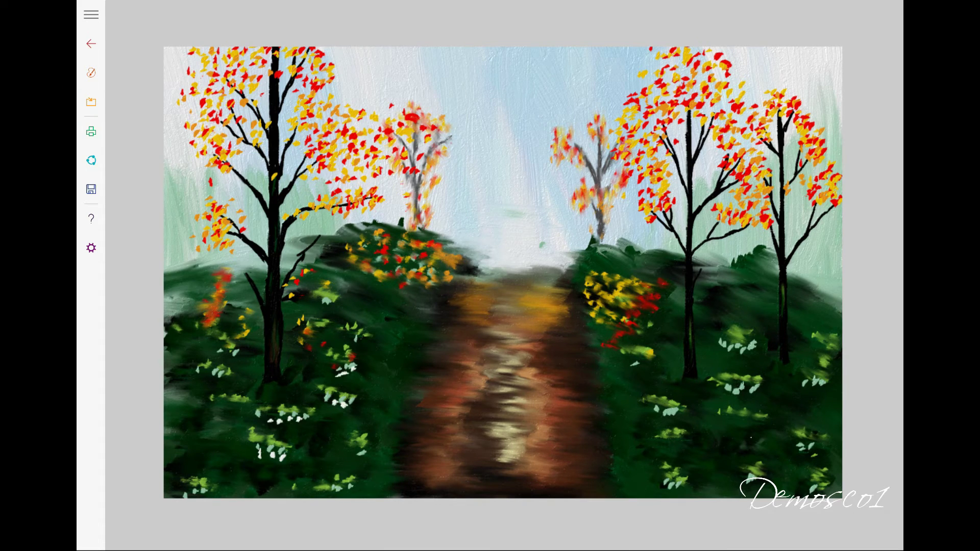
pyautogui.click(325, 301)
pyautogui.click(239, 401)
# Dab white flowers across the lower-left and near-right bushes
pyautogui.click(238, 339)
pyautogui.click(212, 486)
pyautogui.click(334, 495)
pyautogui.click(357, 429)
pyautogui.click(673, 416)
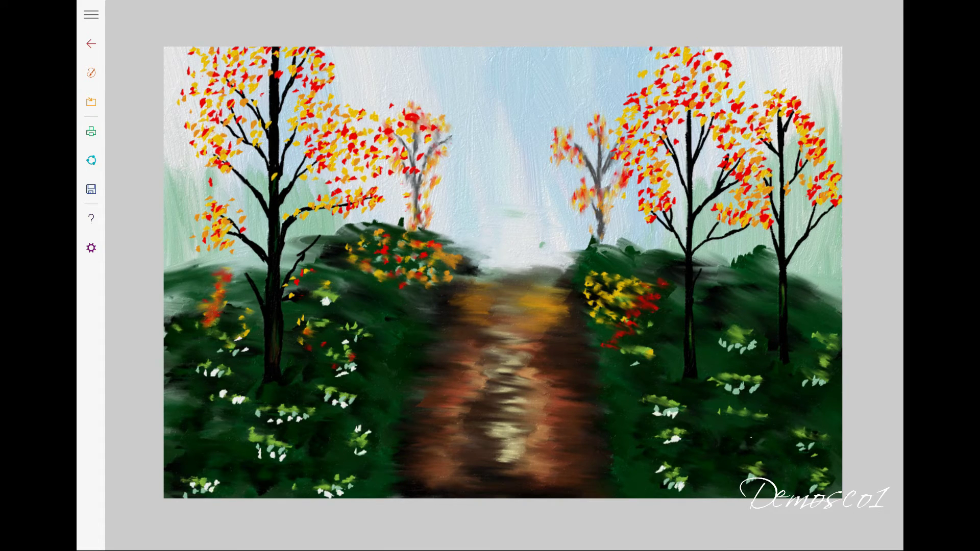
pyautogui.click(737, 420)
# Dab white flowers onto the far right-hand bushes
pyautogui.click(755, 489)
pyautogui.click(828, 478)
pyautogui.click(833, 362)
pyautogui.click(825, 378)
pyautogui.click(642, 350)
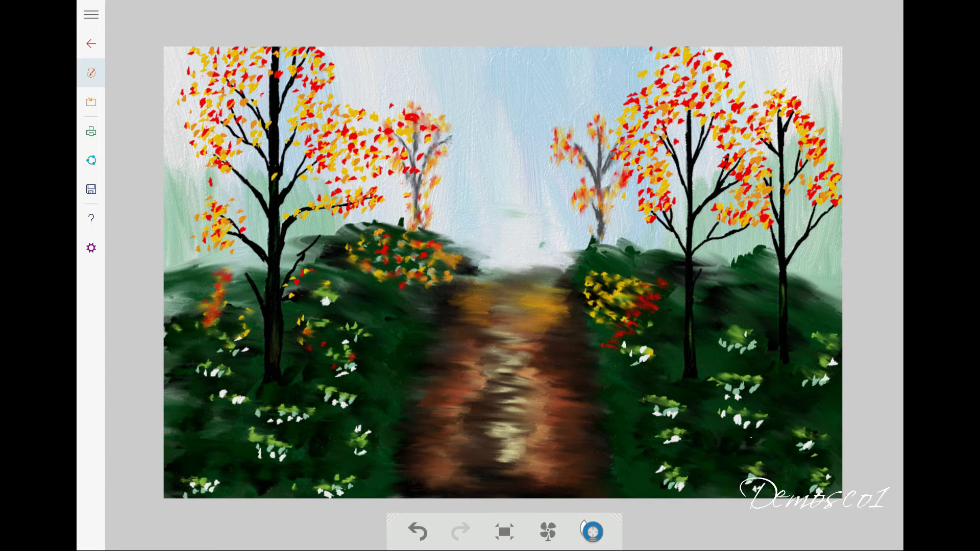
# Add a few more small light dabs to the lower-left bushes
pyautogui.click(213, 373)
pyautogui.click(236, 350)
pyautogui.click(277, 457)
pyautogui.click(274, 421)
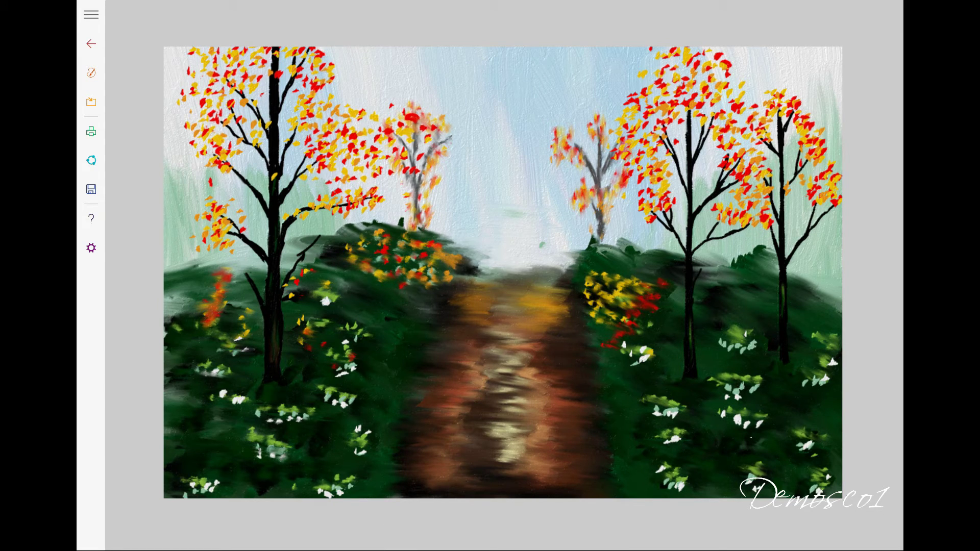
pyautogui.click(349, 405)
# Smudge the white flower dabs into the left and right bushes
pyautogui.moveTo(360, 429); pyautogui.dragTo(361, 457)
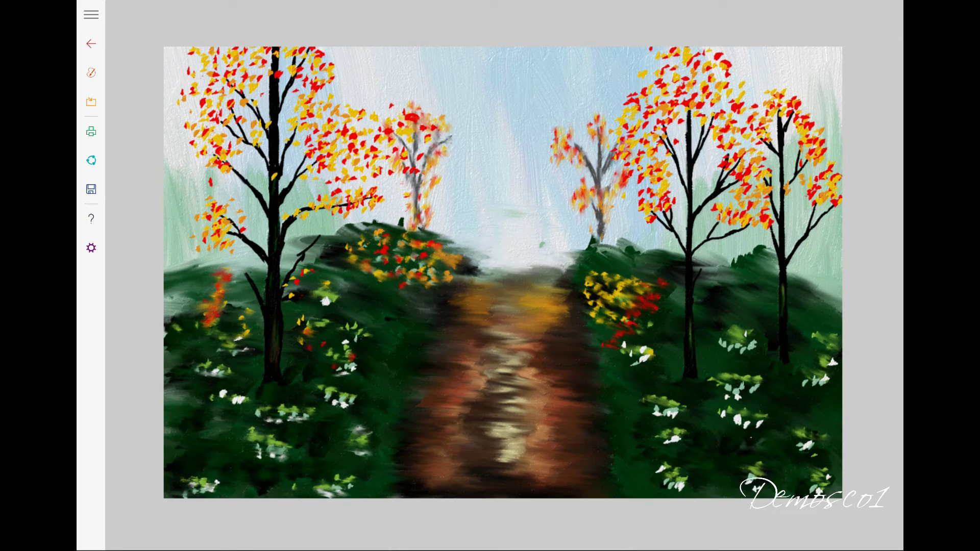
pyautogui.moveTo(649, 360); pyautogui.dragTo(626, 352)
pyautogui.moveTo(682, 411); pyautogui.dragTo(649, 408)
pyautogui.moveTo(684, 440); pyautogui.dragTo(661, 434)
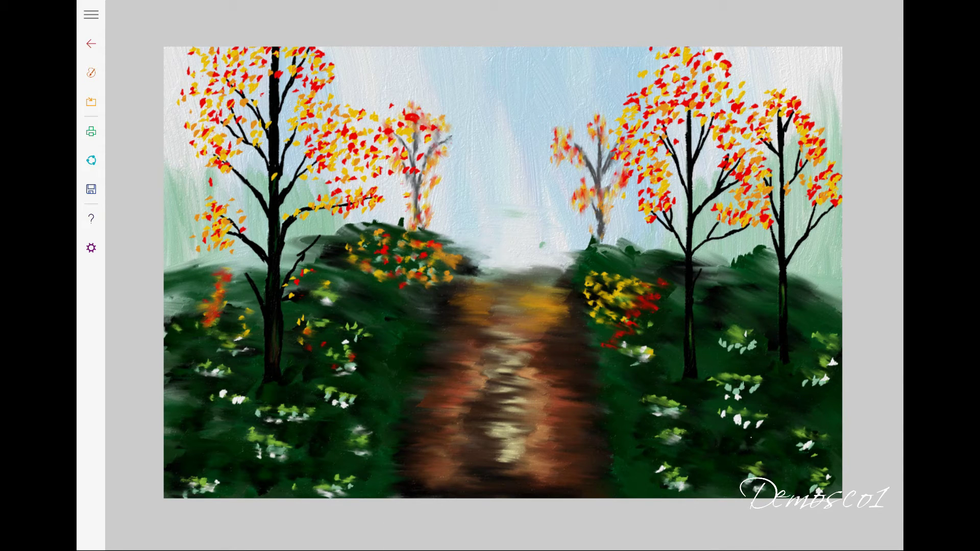
pyautogui.moveTo(832, 380)
pyautogui.mouseDown()
pyautogui.moveTo(802, 380)
pyautogui.moveTo(818, 363)
pyautogui.mouseUp()
pyautogui.moveTo(755, 343); pyautogui.dragTo(728, 340)
pyautogui.moveTo(753, 392); pyautogui.dragTo(722, 388)
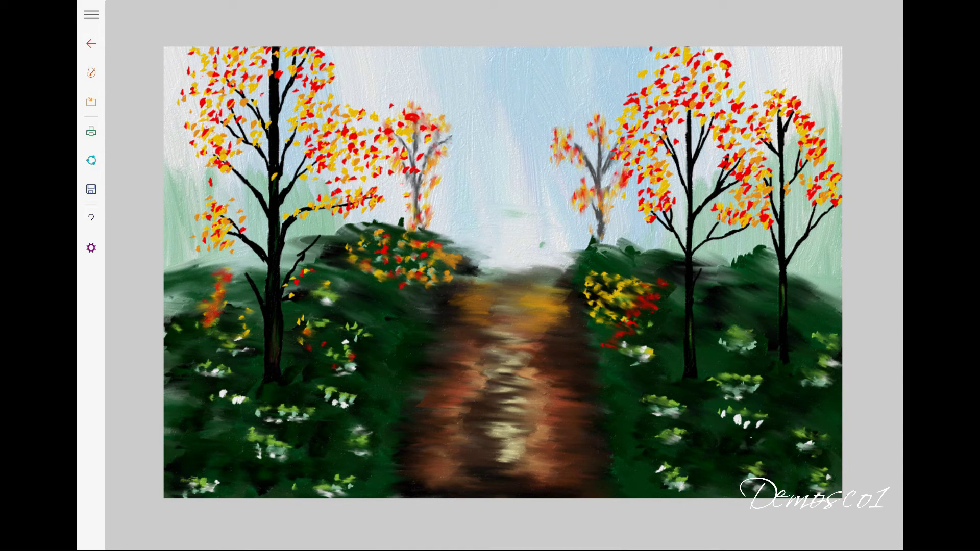
pyautogui.moveTo(240, 400)
pyautogui.mouseDown()
pyautogui.moveTo(210, 397)
pyautogui.moveTo(199, 372)
pyautogui.mouseUp()
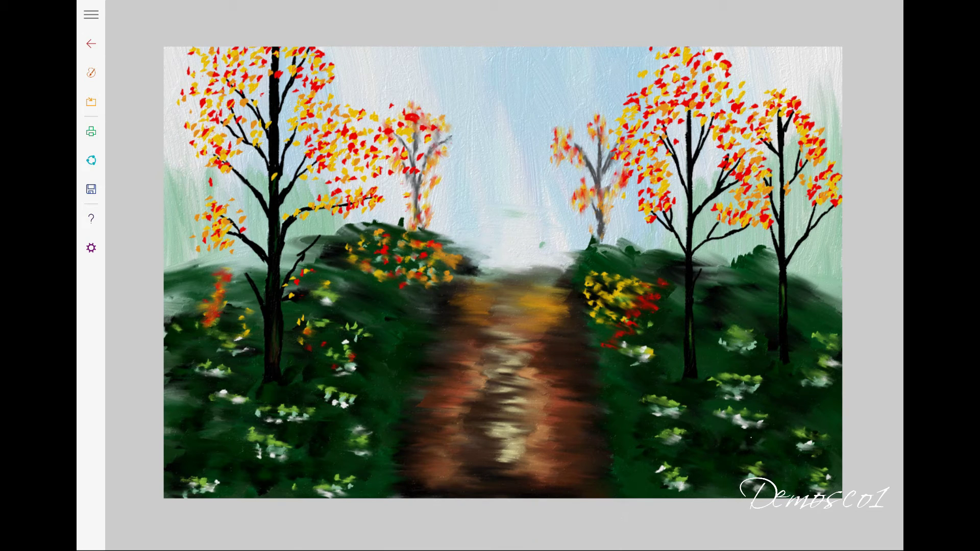
# Paint black marks where the far end of the path meets the horizon
pyautogui.click(90, 73)
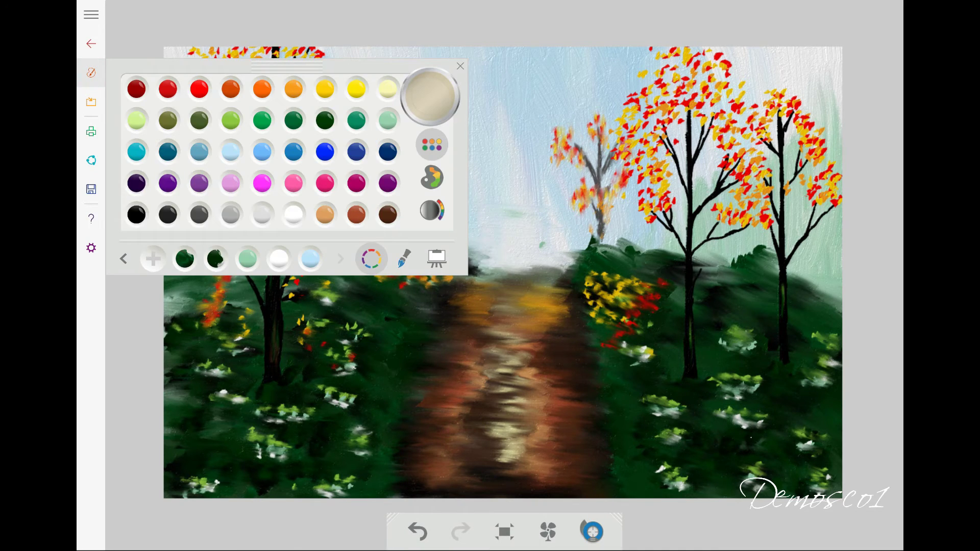
pyautogui.click(136, 215)
pyautogui.click(404, 259)
pyautogui.moveTo(480, 279); pyautogui.dragTo(546, 282)
pyautogui.click(508, 274)
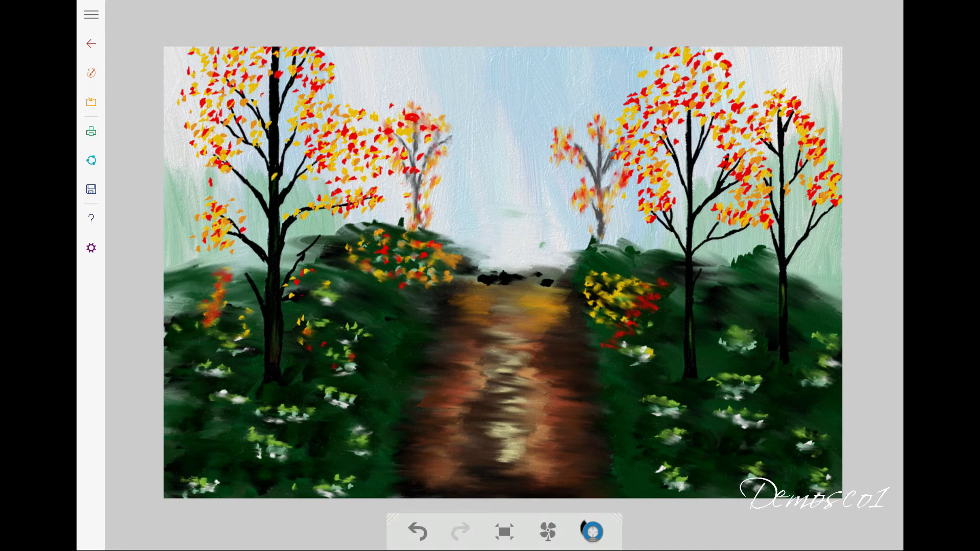
# Cover the dark horizon marks with light beige paint
pyautogui.click(91, 73)
pyautogui.click(337, 179)
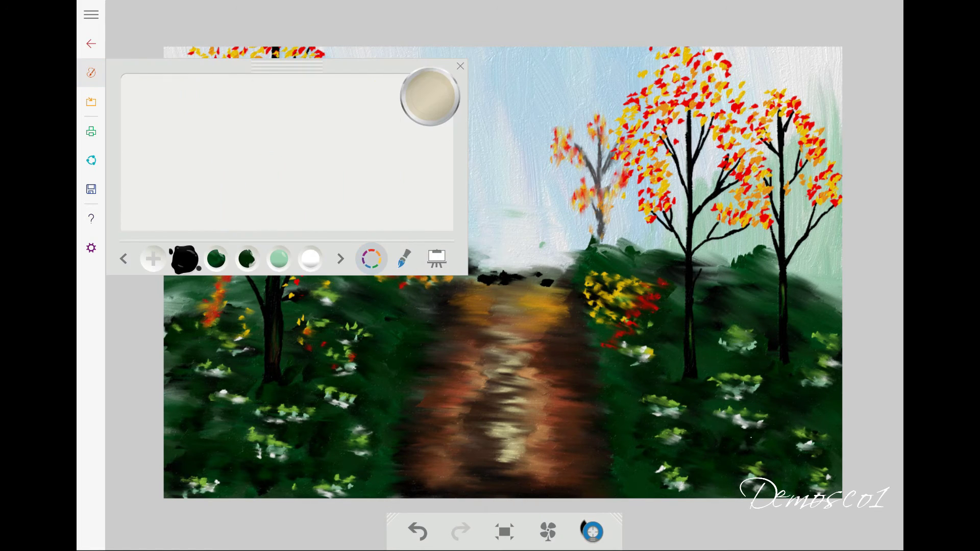
pyautogui.click(91, 73)
pyautogui.moveTo(490, 271)
pyautogui.mouseDown()
pyautogui.moveTo(544, 270)
pyautogui.moveTo(544, 281)
pyautogui.mouseUp()
# Smooth and brighten the pale glow where the path meets the sky
pyautogui.click(90, 72)
pyautogui.click(404, 259)
pyautogui.click(91, 72)
pyautogui.moveTo(480, 281); pyautogui.dragTo(554, 273)
pyautogui.moveTo(462, 266); pyautogui.dragTo(562, 280)
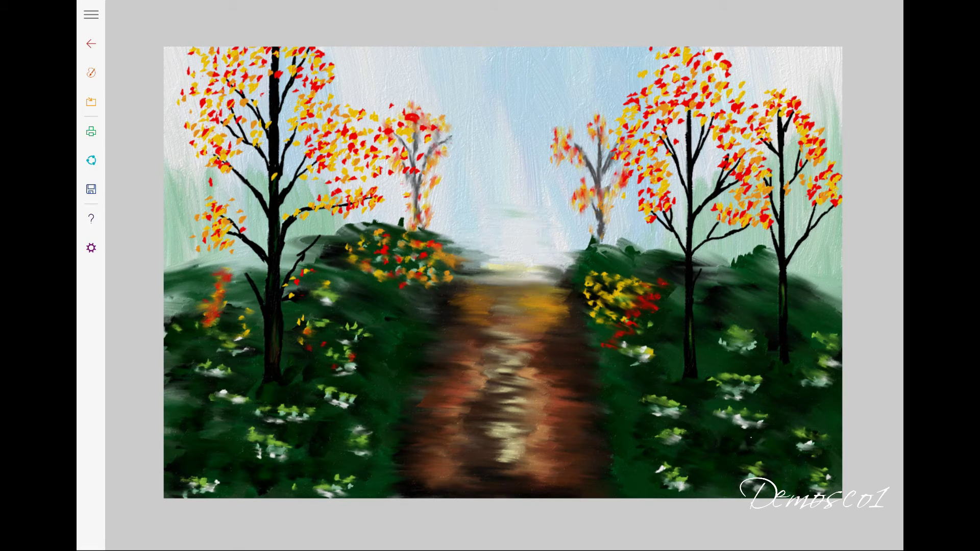
pyautogui.moveTo(470, 284)
pyautogui.mouseDown()
pyautogui.moveTo(562, 274)
pyautogui.moveTo(534, 278)
pyautogui.mouseUp()
pyautogui.moveTo(462, 262)
pyautogui.mouseDown()
pyautogui.moveTo(500, 253)
pyautogui.moveTo(521, 278)
pyautogui.moveTo(562, 264)
pyautogui.mouseUp()
# Dab red fallen leaves onto the lower path
pyautogui.click(91, 72)
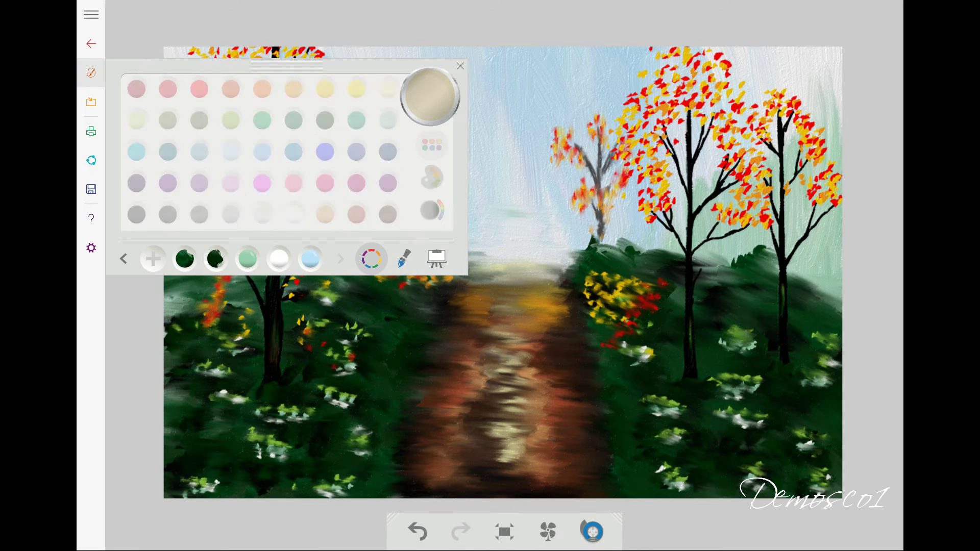
pyautogui.click(199, 88)
pyautogui.click(426, 451)
pyautogui.click(429, 477)
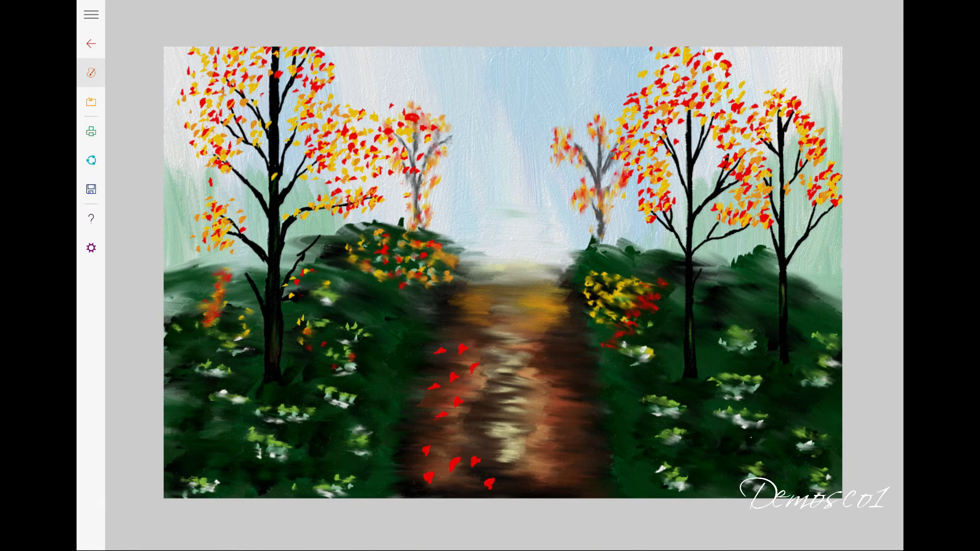
# Dab red leaves along the path's right side, plus one on the left
pyautogui.click(562, 386)
pyautogui.click(565, 416)
pyautogui.click(584, 431)
pyautogui.click(590, 458)
pyautogui.click(580, 471)
pyautogui.click(595, 477)
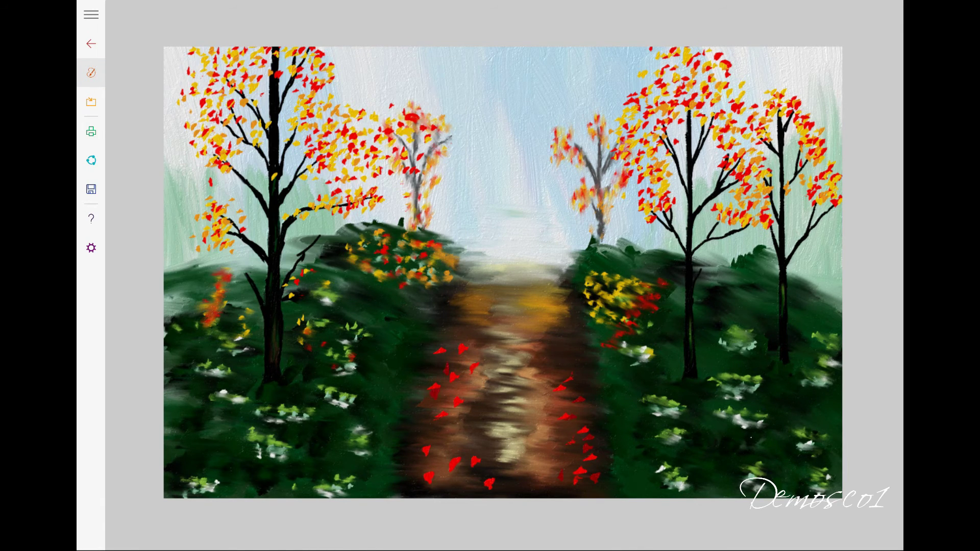
pyautogui.click(472, 360)
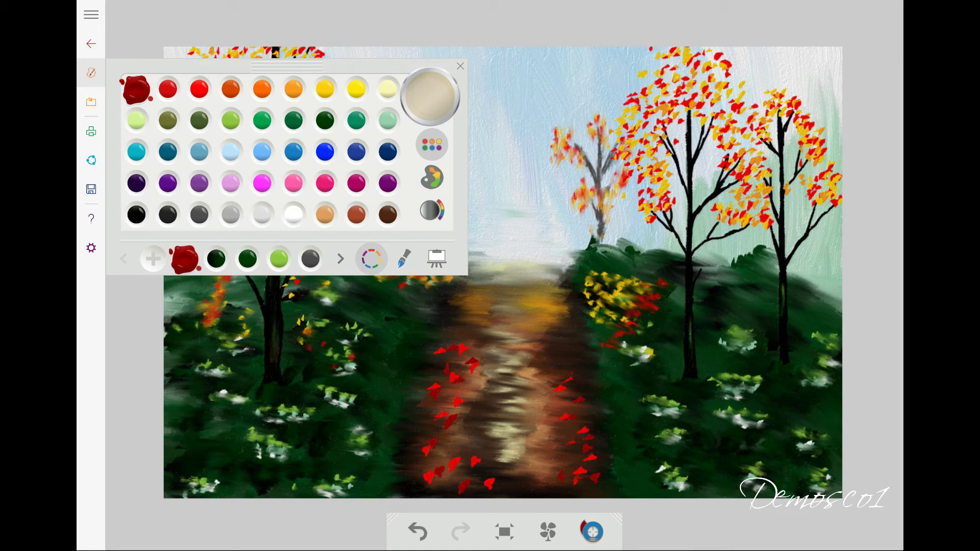
# Dab black leaf accents among the red leaves
pyautogui.click(137, 214)
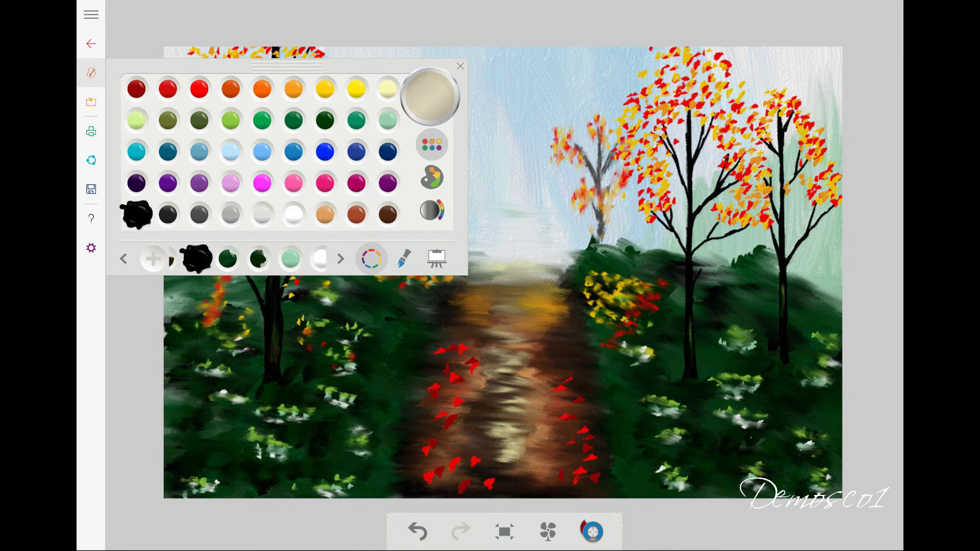
pyautogui.click(471, 402)
pyautogui.click(440, 419)
pyautogui.click(468, 380)
pyautogui.click(572, 373)
pyautogui.click(585, 425)
# With a fine brush, draw thin dark strokes along the path edges
pyautogui.click(404, 258)
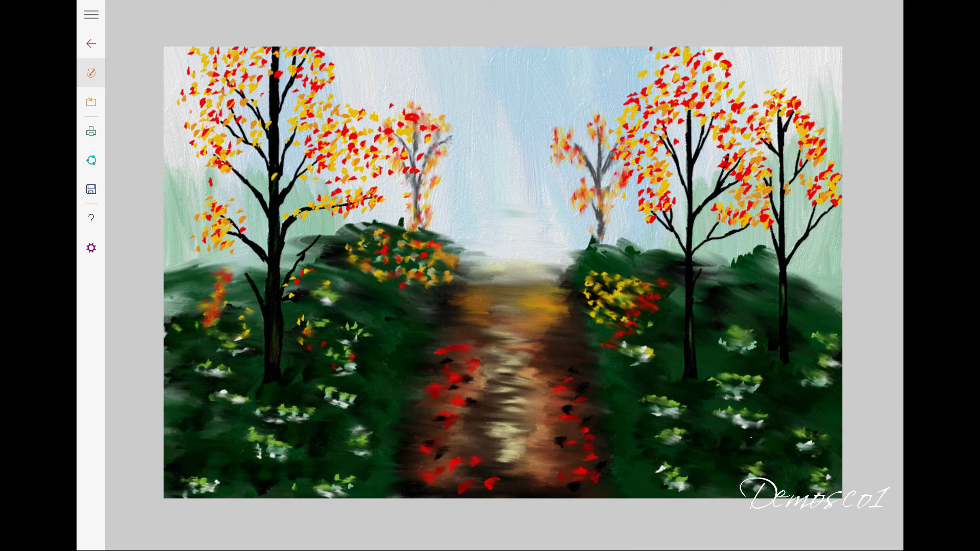
pyautogui.click(185, 260)
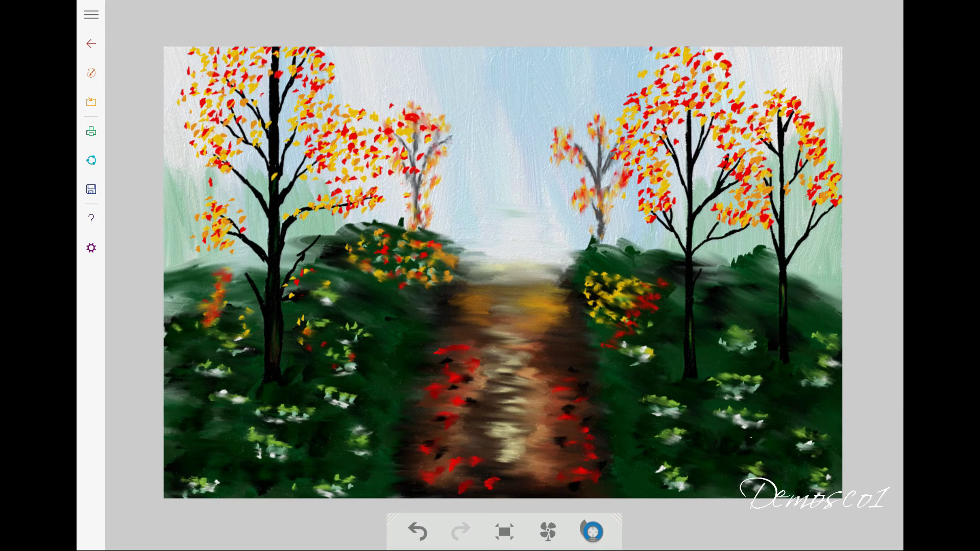
pyautogui.moveTo(431, 322); pyautogui.dragTo(411, 384)
pyautogui.moveTo(446, 320); pyautogui.dragTo(435, 330)
pyautogui.moveTo(585, 344); pyautogui.dragTo(578, 357)
pyautogui.moveTo(594, 412); pyautogui.dragTo(608, 496)
# Browse the brush and colour choices, ending with pale beige paint loaded
pyautogui.click(91, 72)
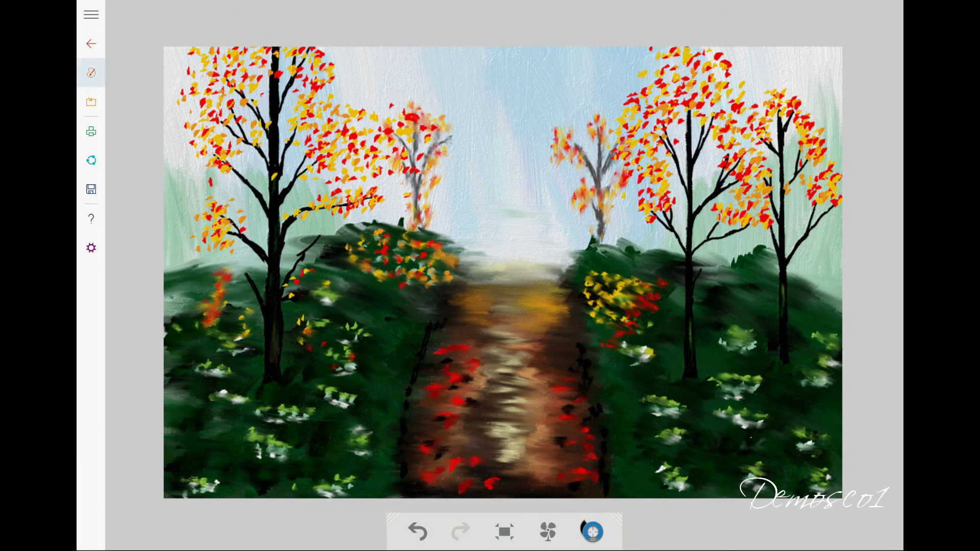
pyautogui.click(91, 72)
pyautogui.click(91, 72)
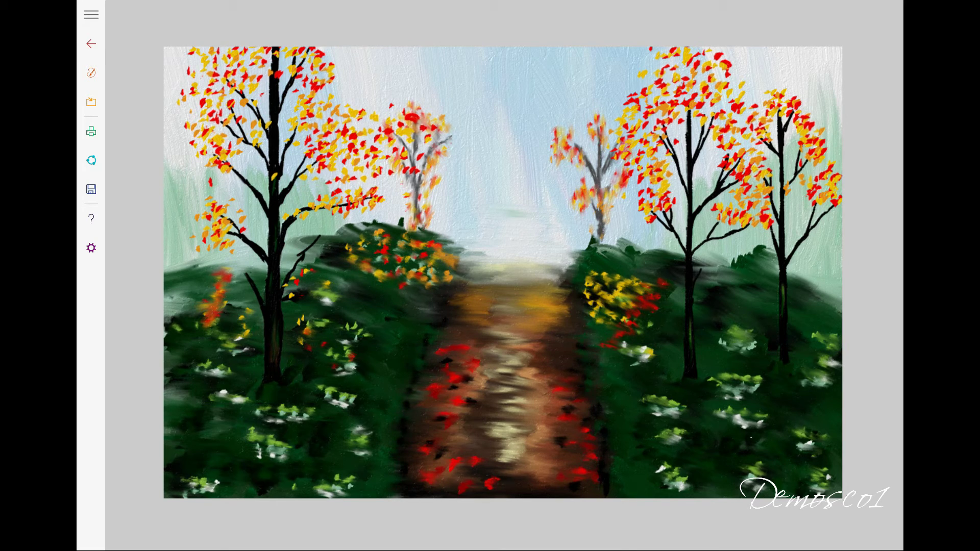
pyautogui.click(91, 72)
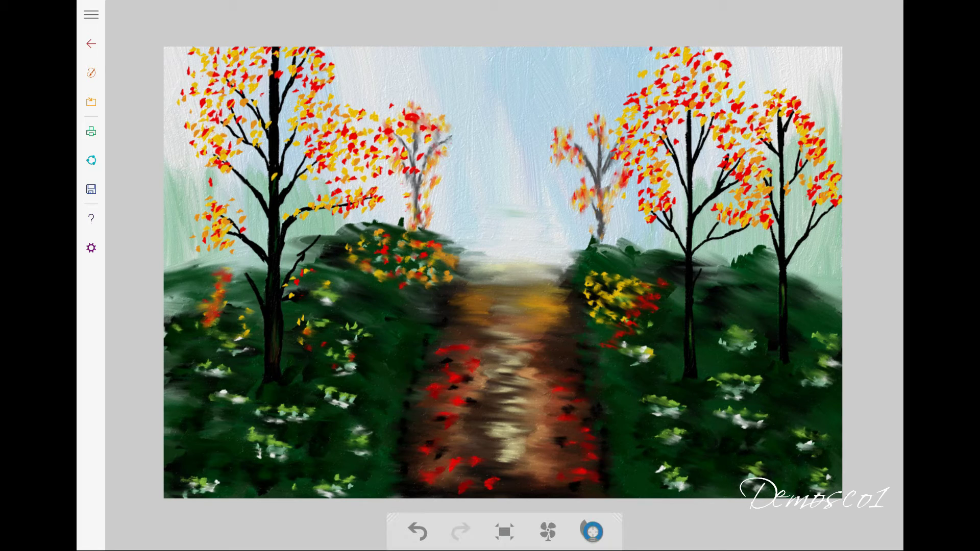
pyautogui.click(91, 72)
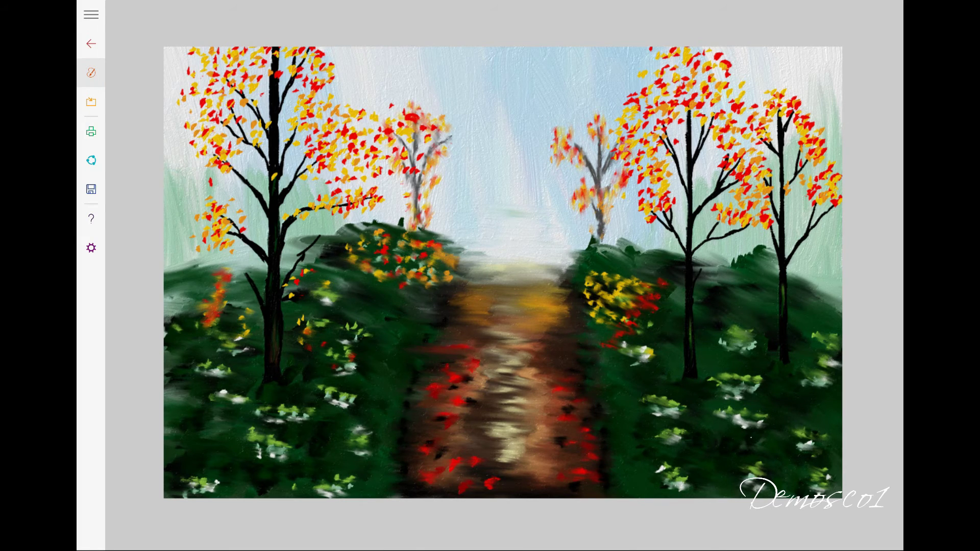
pyautogui.click(91, 72)
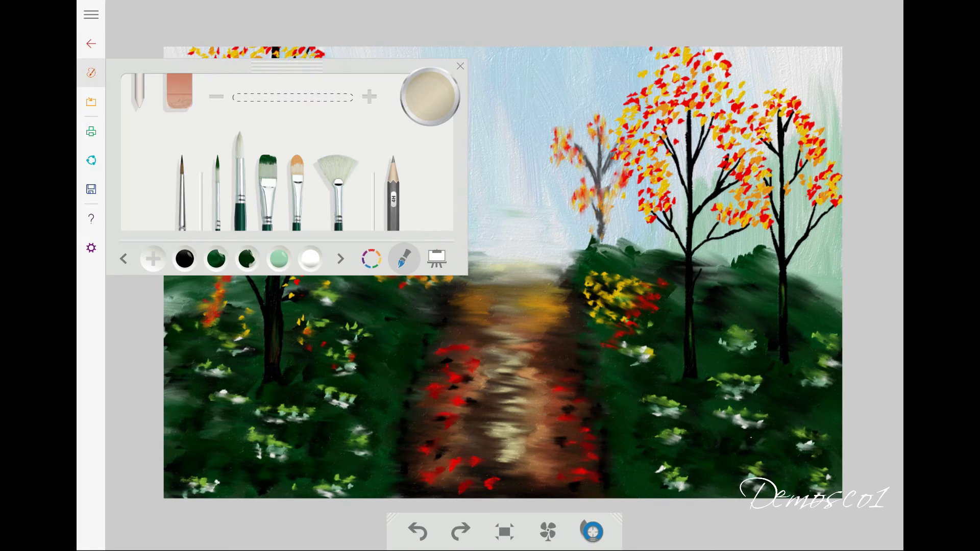
# Smear the red leaves across the lower path and add small dark strokes near its far end
pyautogui.click(91, 73)
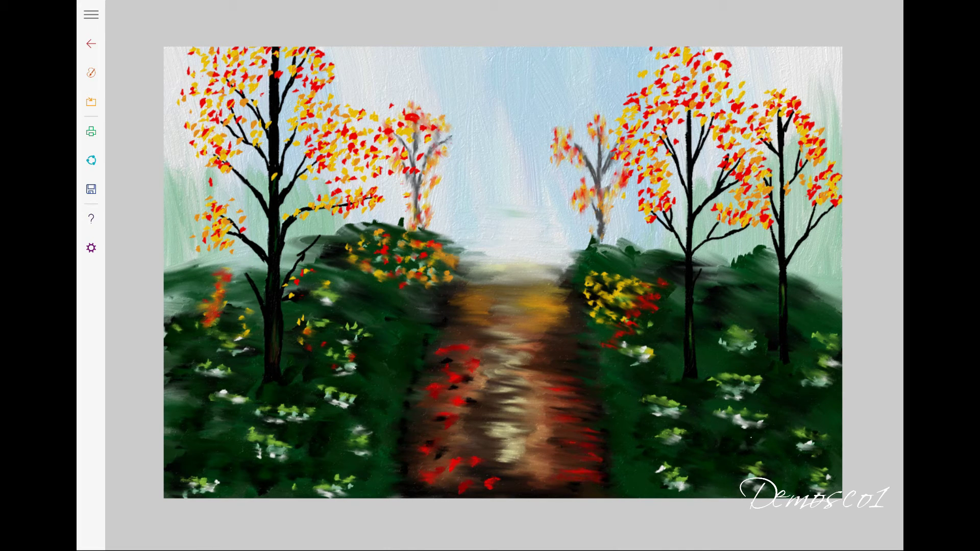
pyautogui.moveTo(429, 440); pyautogui.dragTo(459, 437)
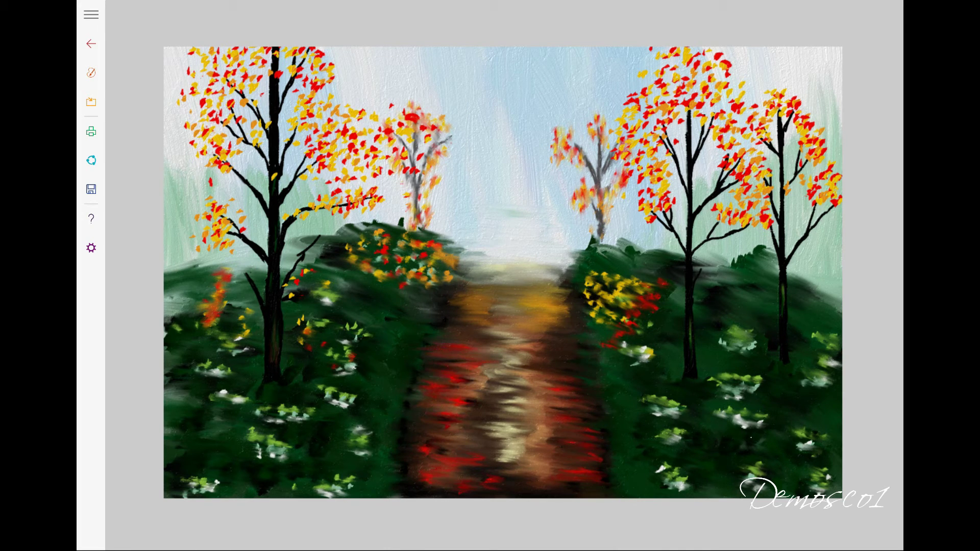
pyautogui.moveTo(425, 495); pyautogui.dragTo(447, 497)
pyautogui.moveTo(501, 358)
pyautogui.mouseDown()
pyautogui.moveTo(562, 353)
pyautogui.moveTo(577, 313)
pyautogui.mouseUp()
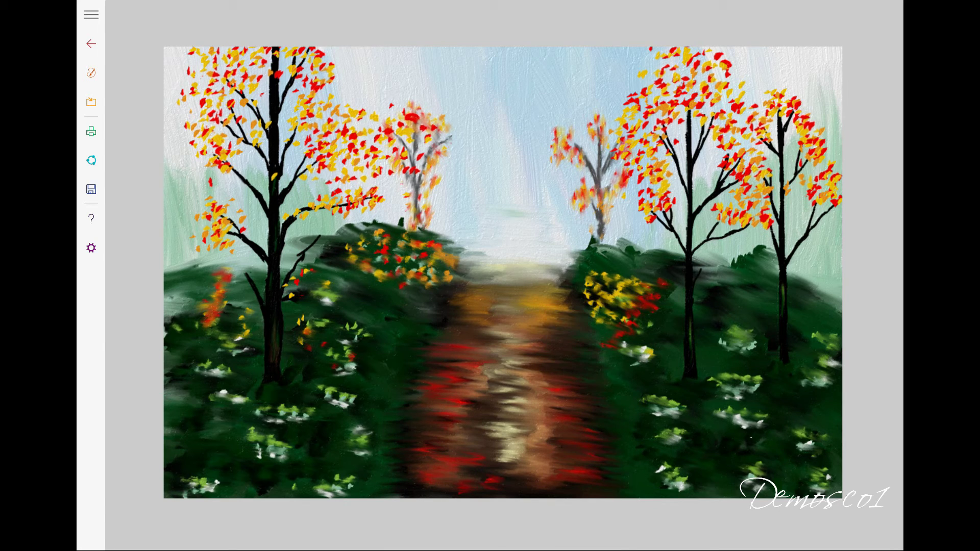
pyautogui.click(91, 73)
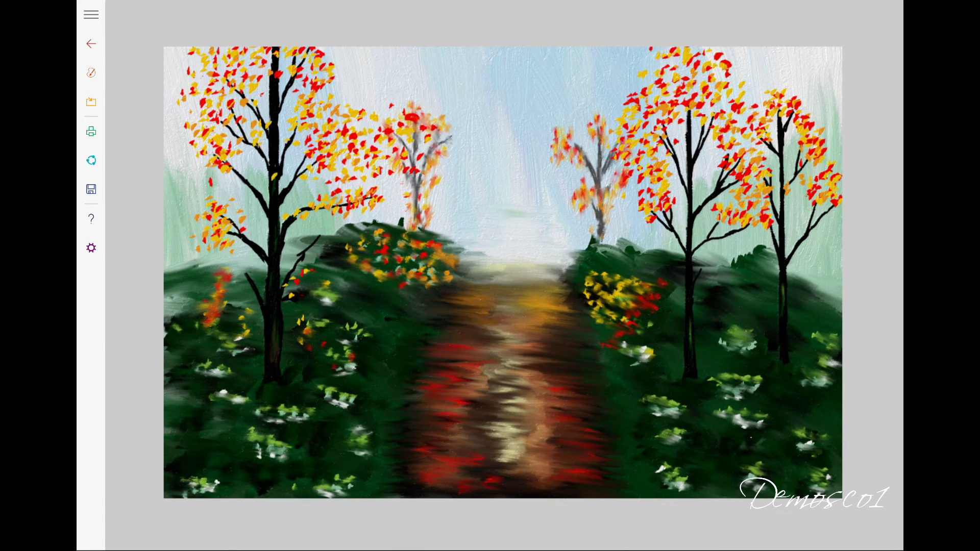
pyautogui.moveTo(533, 284); pyautogui.dragTo(576, 275)
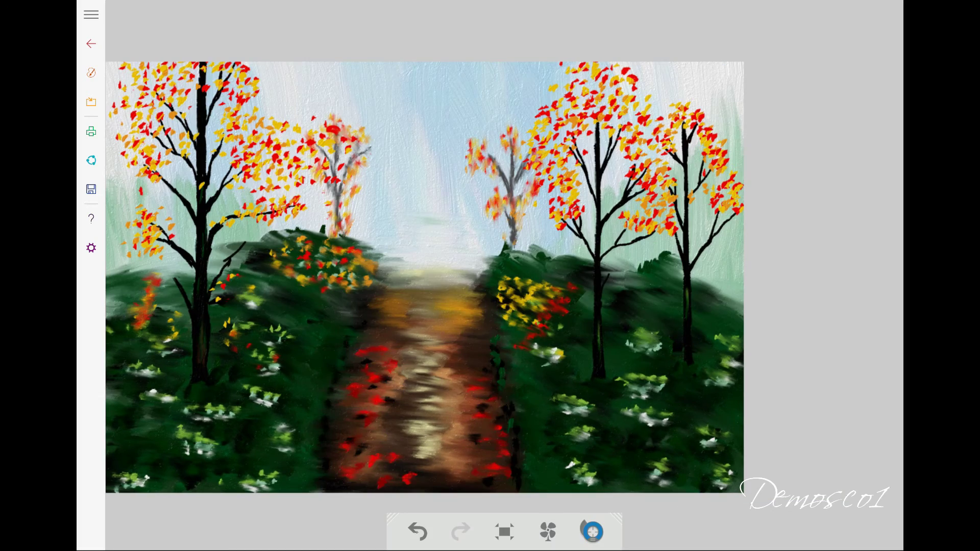
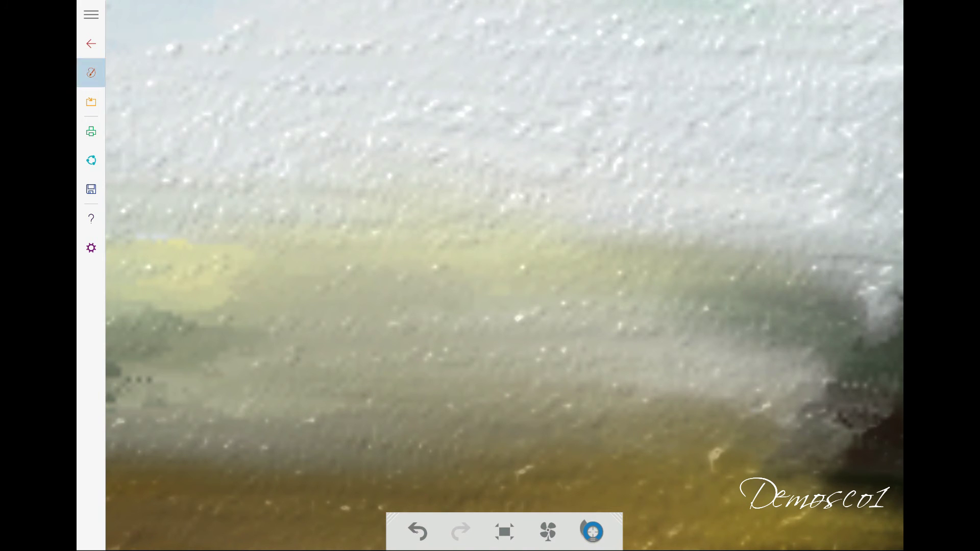
# Choose red paint and outline the umbrella canopy's dome above the horizon
pyautogui.click(90, 72)
pyautogui.click(247, 259)
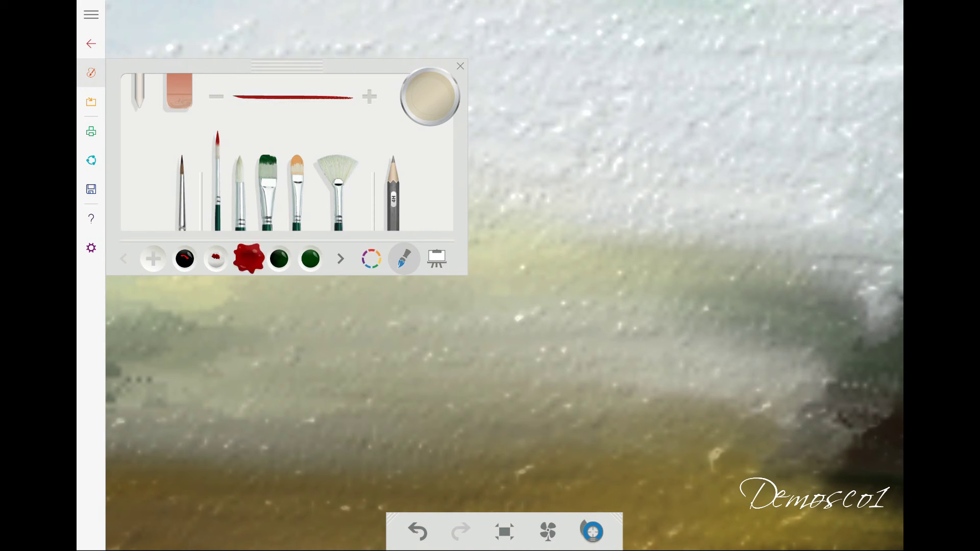
pyautogui.click(90, 72)
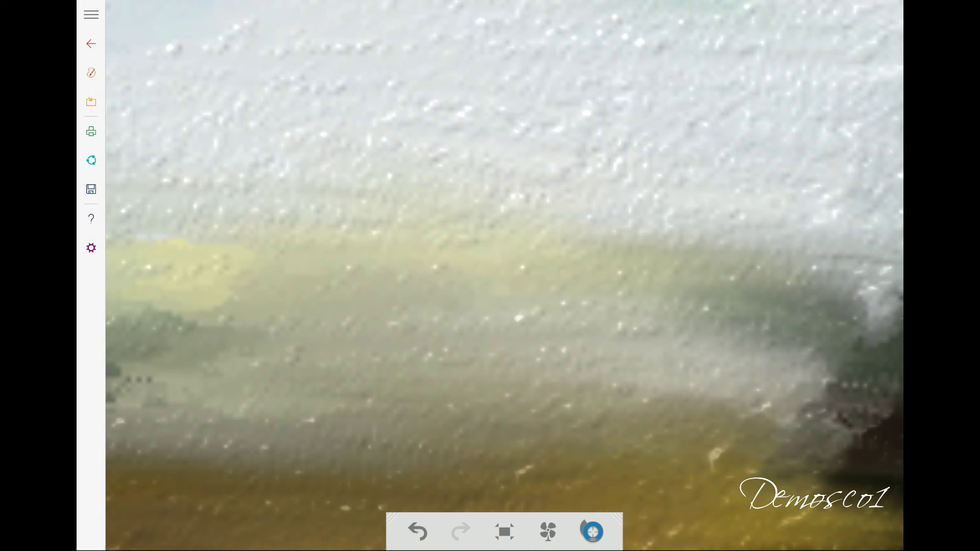
pyautogui.moveTo(416, 237); pyautogui.dragTo(618, 249)
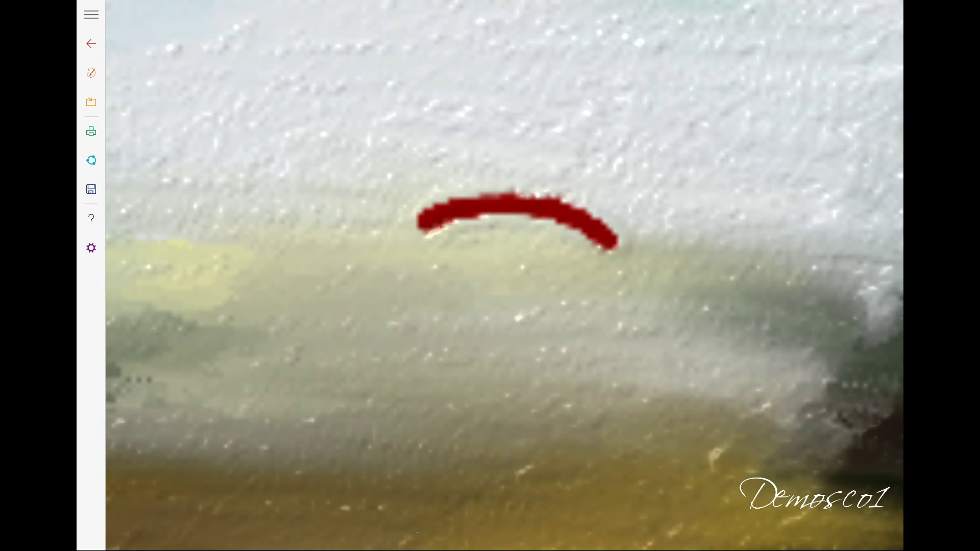
pyautogui.moveTo(434, 217)
pyautogui.mouseDown()
pyautogui.moveTo(399, 253)
pyautogui.moveTo(610, 287)
pyautogui.mouseUp()
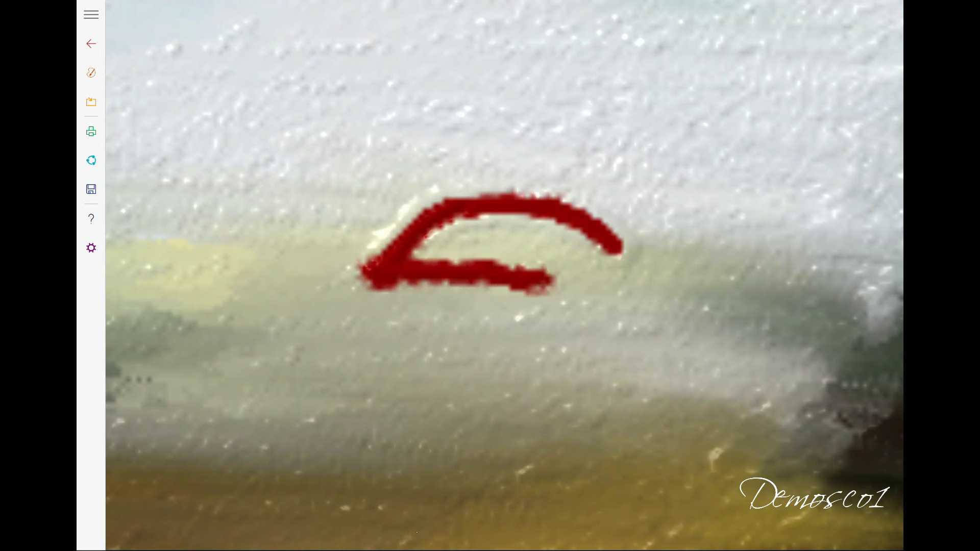
pyautogui.moveTo(602, 234)
pyautogui.mouseDown()
pyautogui.moveTo(655, 276)
pyautogui.moveTo(613, 296)
pyautogui.moveTo(403, 291)
pyautogui.moveTo(485, 299)
pyautogui.mouseUp()
pyautogui.moveTo(633, 276)
pyautogui.mouseDown()
pyautogui.moveTo(414, 258)
pyautogui.moveTo(617, 270)
pyautogui.mouseUp()
# Fill the canopy solid red, covering hollows and thickening its lower edge
pyautogui.moveTo(490, 260)
pyautogui.mouseDown()
pyautogui.moveTo(639, 283)
pyautogui.moveTo(633, 270)
pyautogui.mouseUp()
pyautogui.moveTo(516, 245)
pyautogui.mouseDown()
pyautogui.moveTo(602, 253)
pyautogui.moveTo(414, 252)
pyautogui.moveTo(418, 235)
pyautogui.mouseUp()
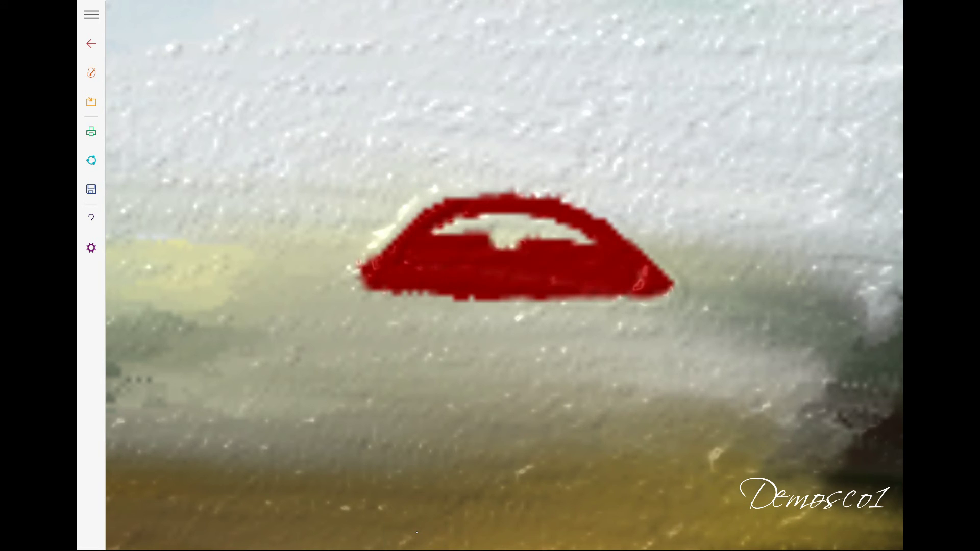
pyautogui.moveTo(491, 235); pyautogui.dragTo(597, 250)
pyautogui.moveTo(449, 220); pyautogui.dragTo(582, 230)
pyautogui.moveTo(480, 217); pyautogui.dragTo(558, 221)
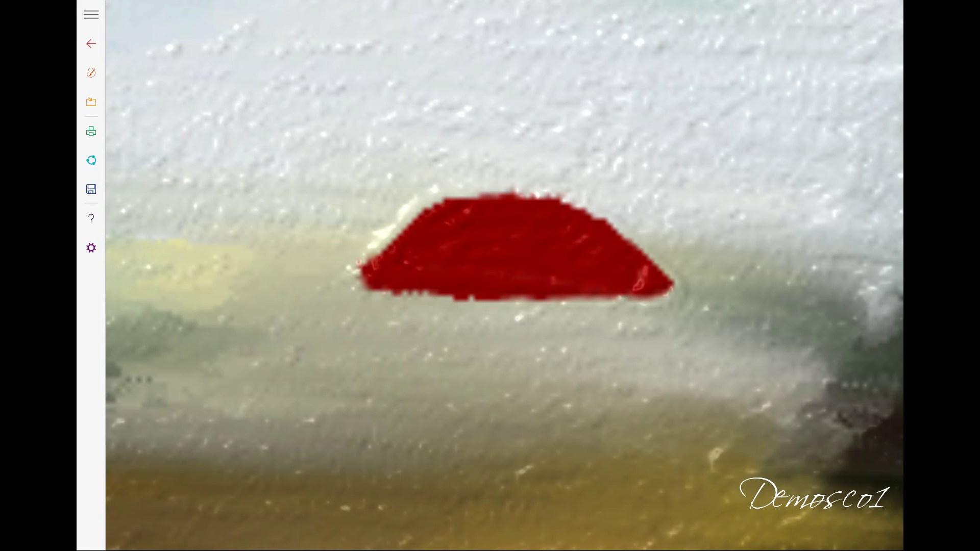
pyautogui.moveTo(602, 293)
pyautogui.mouseDown()
pyautogui.moveTo(398, 299)
pyautogui.moveTo(353, 284)
pyautogui.mouseUp()
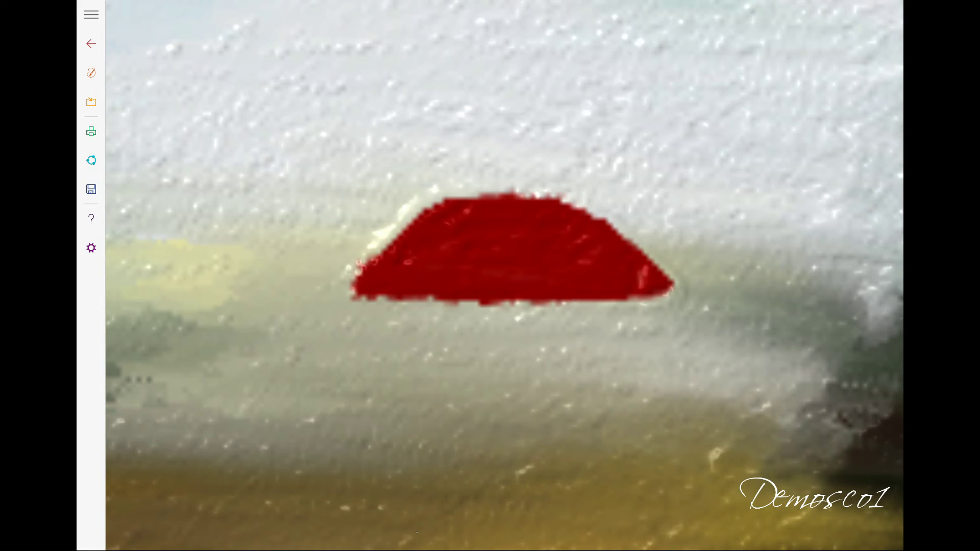
pyautogui.moveTo(577, 303); pyautogui.dragTo(666, 298)
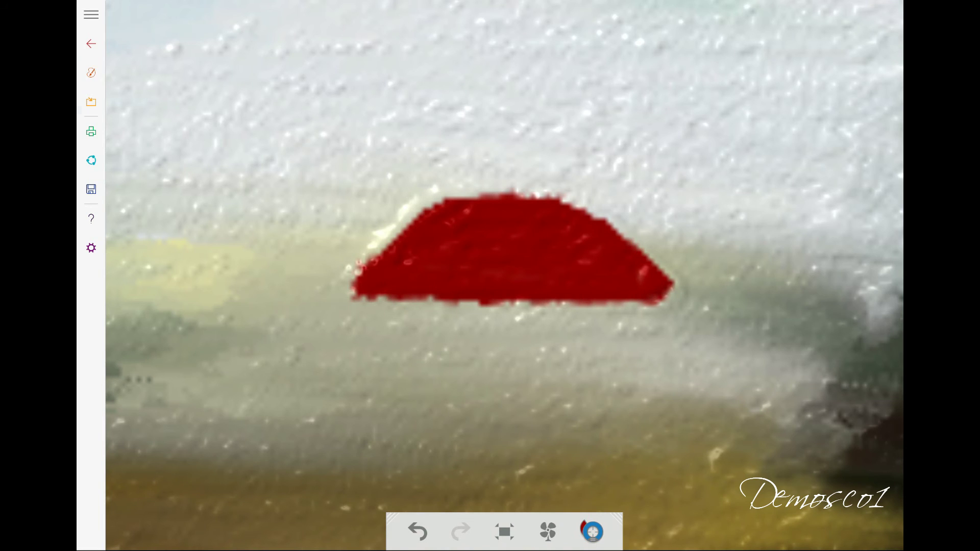
pyautogui.click(91, 73)
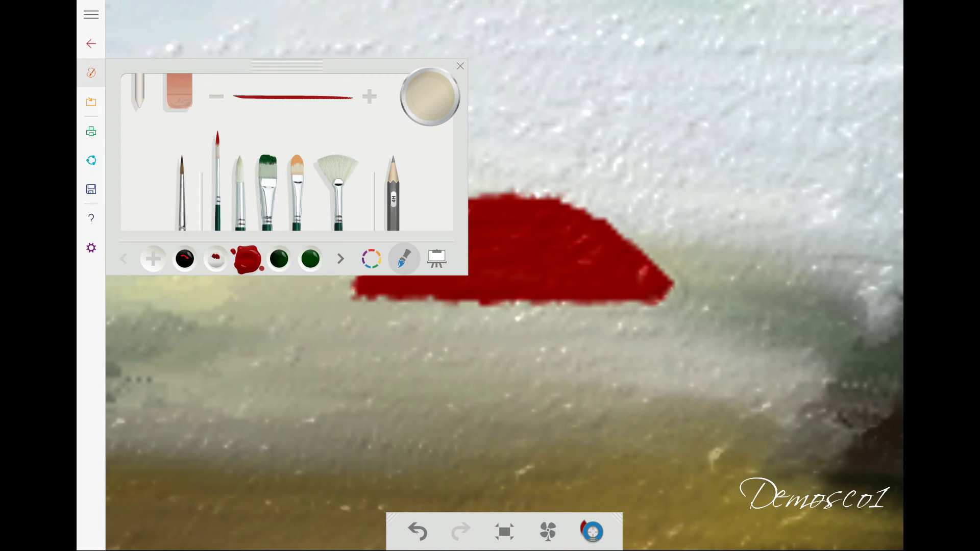
# Choose black from the ready-made colour swatches
pyautogui.click(371, 258)
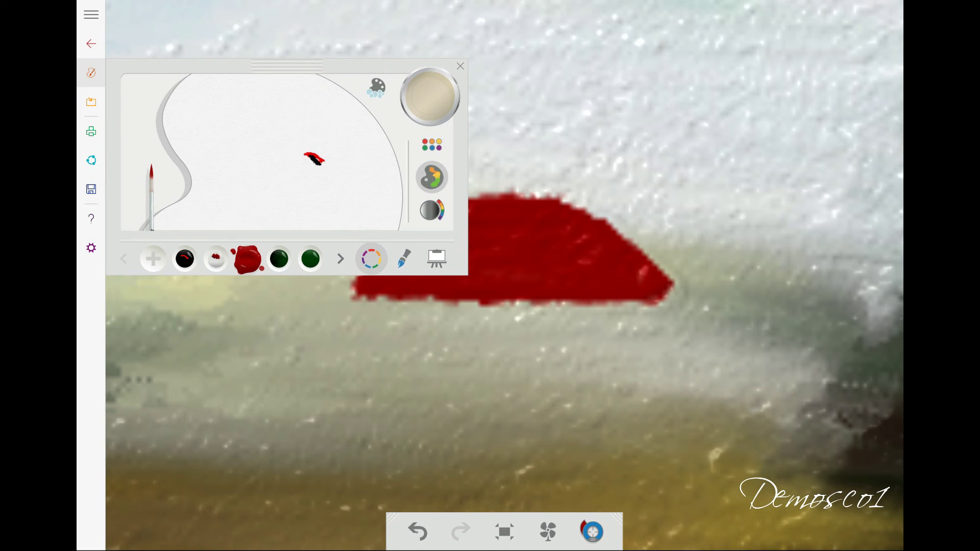
pyautogui.click(432, 145)
pyautogui.click(138, 215)
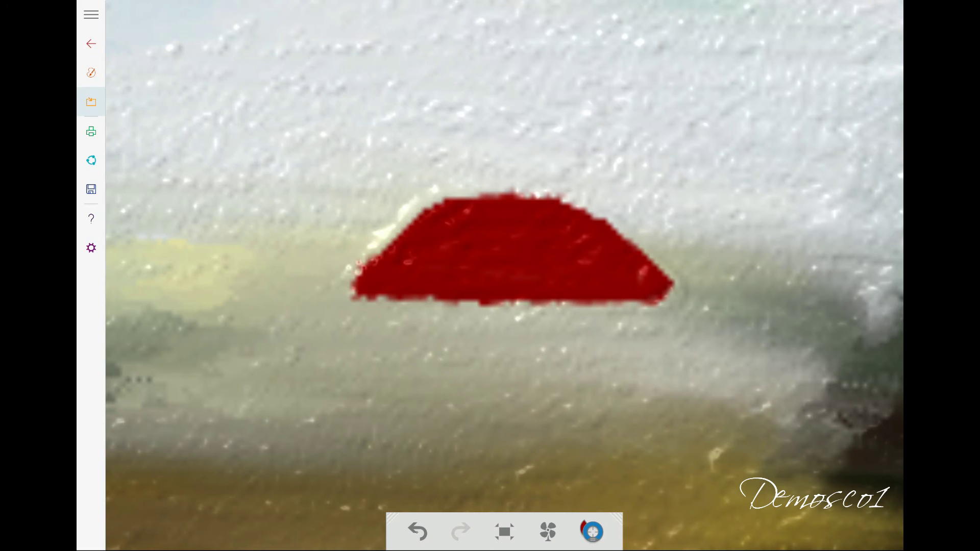
pyautogui.click(91, 72)
pyautogui.click(403, 259)
# Paint two round black heads, a wavy body and an outstretched arm under the umbrella
pyautogui.moveTo(452, 329)
pyautogui.mouseDown()
pyautogui.moveTo(459, 370)
pyautogui.moveTo(474, 352)
pyautogui.moveTo(475, 378)
pyautogui.moveTo(393, 408)
pyautogui.moveTo(375, 427)
pyautogui.moveTo(399, 472)
pyautogui.moveTo(383, 492)
pyautogui.mouseUp()
pyautogui.click(504, 532)
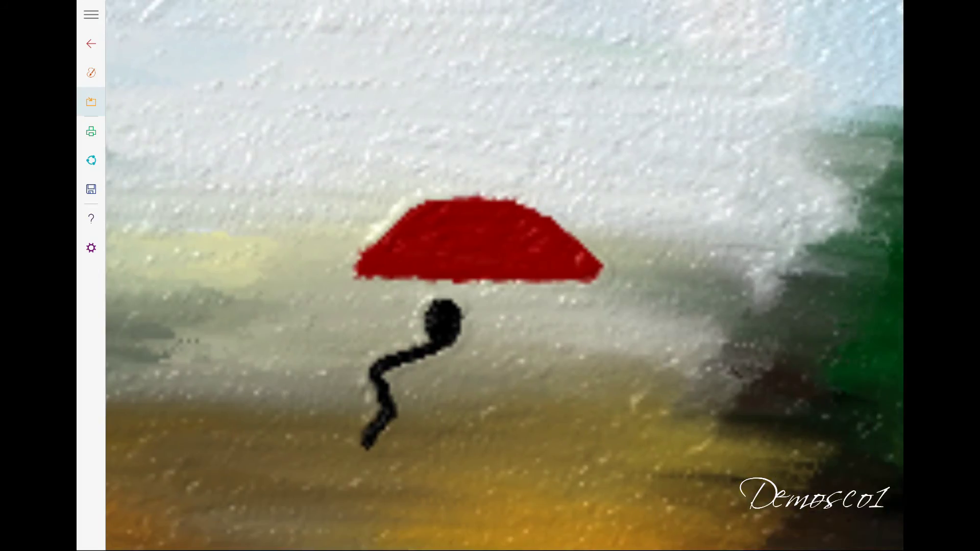
pyautogui.moveTo(360, 384); pyautogui.dragTo(384, 406)
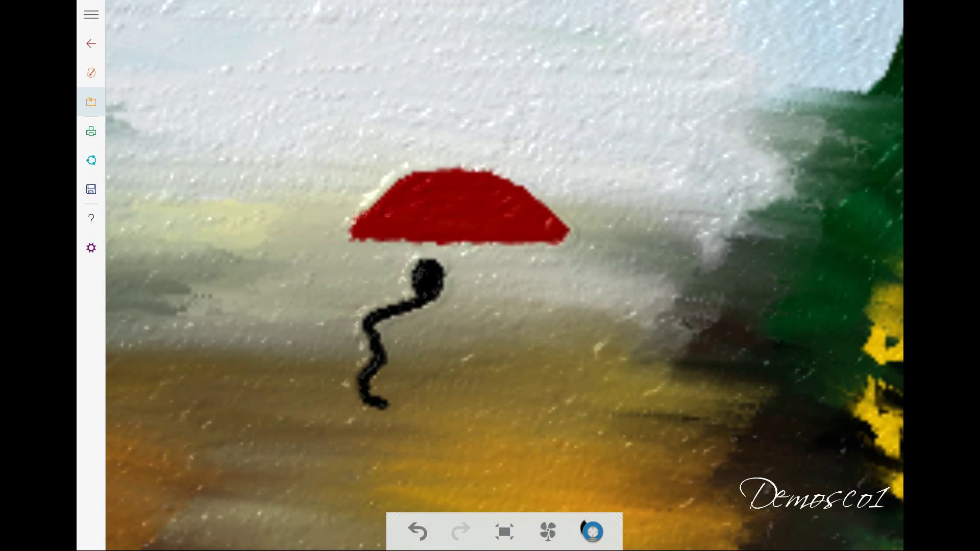
pyautogui.moveTo(429, 299)
pyautogui.mouseDown()
pyautogui.moveTo(472, 304)
pyautogui.moveTo(468, 345)
pyautogui.mouseUp()
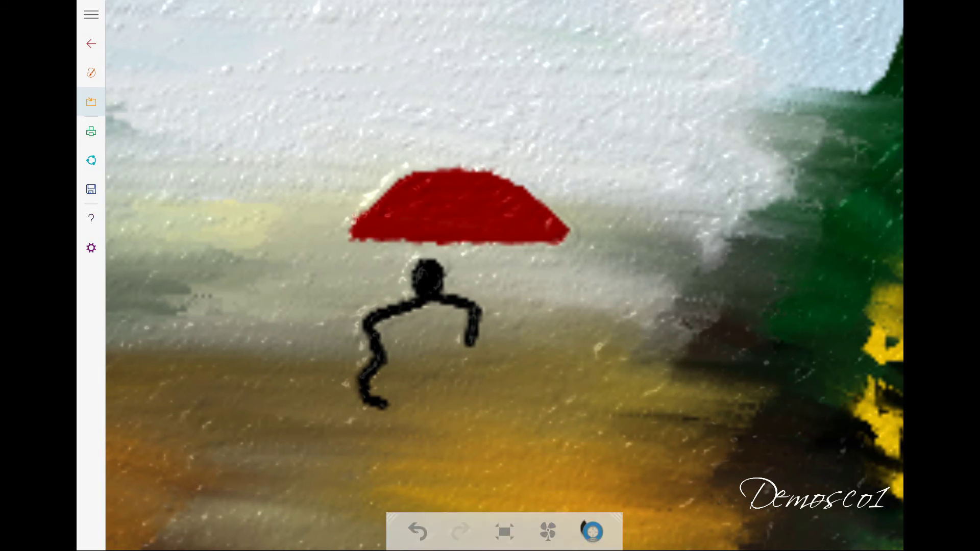
pyautogui.moveTo(492, 263)
pyautogui.mouseDown()
pyautogui.moveTo(482, 294)
pyautogui.moveTo(498, 266)
pyautogui.moveTo(492, 289)
pyautogui.mouseUp()
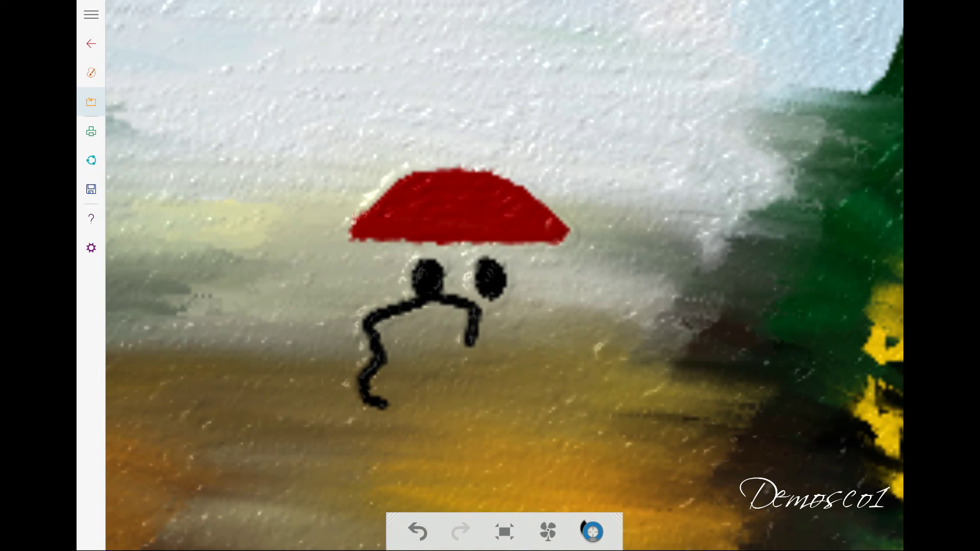
pyautogui.moveTo(470, 344); pyautogui.dragTo(470, 355)
# Paint a white body beside the second head, extending it downward
pyautogui.click(91, 72)
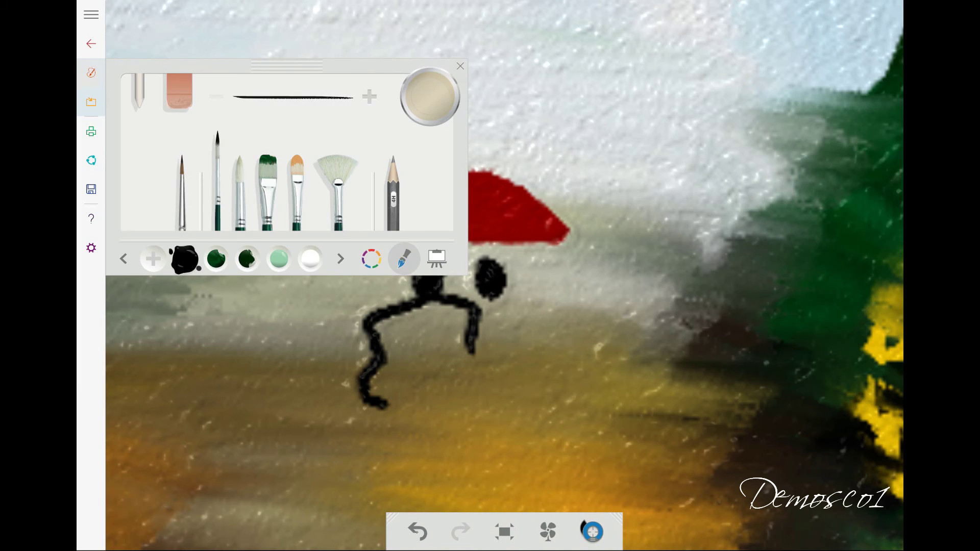
pyautogui.click(91, 73)
pyautogui.moveTo(478, 299)
pyautogui.mouseDown()
pyautogui.moveTo(468, 287)
pyautogui.moveTo(504, 302)
pyautogui.moveTo(522, 328)
pyautogui.moveTo(526, 406)
pyautogui.moveTo(505, 435)
pyautogui.moveTo(534, 513)
pyautogui.mouseUp()
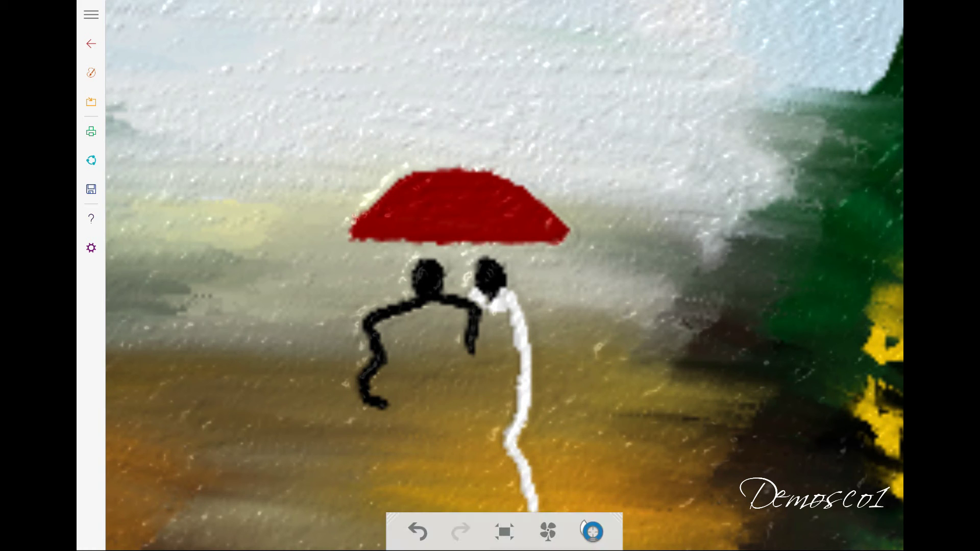
pyautogui.click(91, 72)
# Switch to black and fill the first figure's body and legs toward the path
pyautogui.click(185, 259)
pyautogui.moveTo(388, 321)
pyautogui.mouseDown()
pyautogui.moveTo(404, 355)
pyautogui.moveTo(455, 306)
pyautogui.moveTo(475, 342)
pyautogui.moveTo(378, 398)
pyautogui.moveTo(388, 434)
pyautogui.mouseUp()
pyautogui.moveTo(388, 357); pyautogui.dragTo(424, 419)
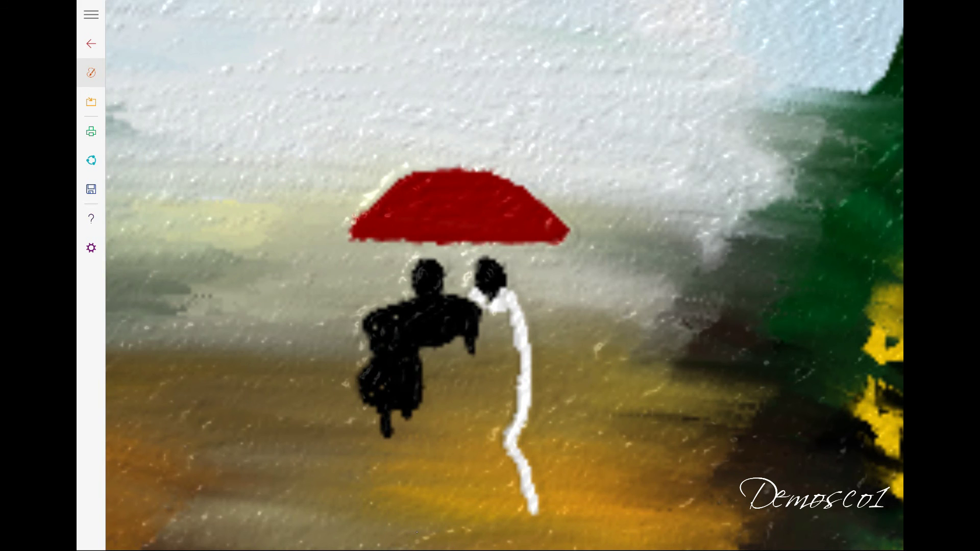
pyautogui.moveTo(416, 348)
pyautogui.mouseDown()
pyautogui.moveTo(439, 403)
pyautogui.moveTo(473, 393)
pyautogui.moveTo(454, 403)
pyautogui.mouseUp()
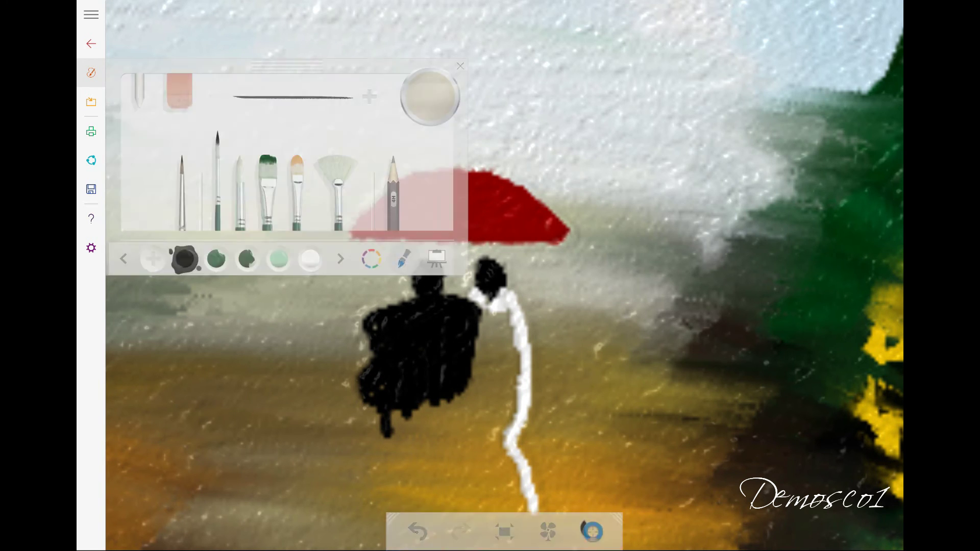
pyautogui.moveTo(388, 422); pyautogui.dragTo(370, 498)
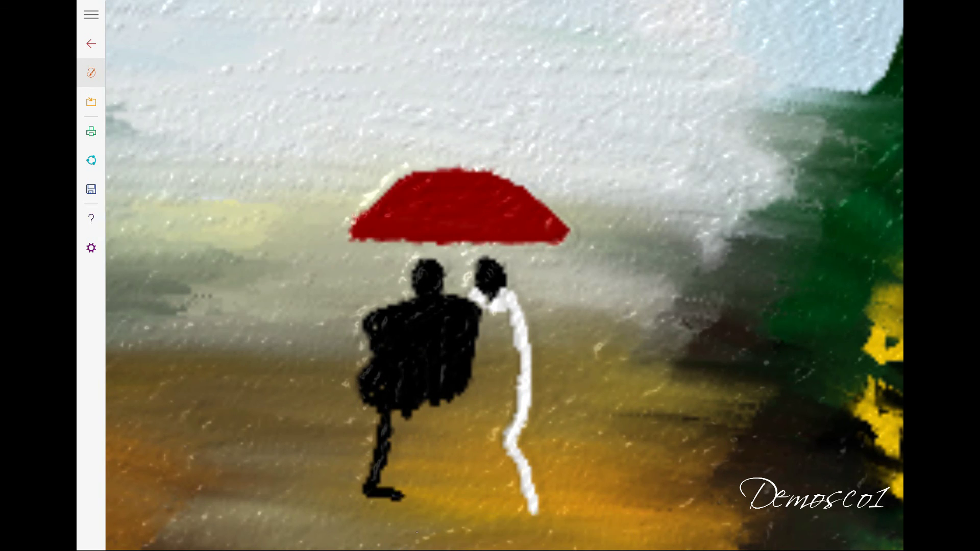
pyautogui.moveTo(445, 409)
pyautogui.mouseDown()
pyautogui.moveTo(459, 465)
pyautogui.moveTo(400, 496)
pyautogui.mouseUp()
# Fill the gap between the dark figure's legs and complete its lower body
pyautogui.moveTo(394, 411); pyautogui.dragTo(398, 495)
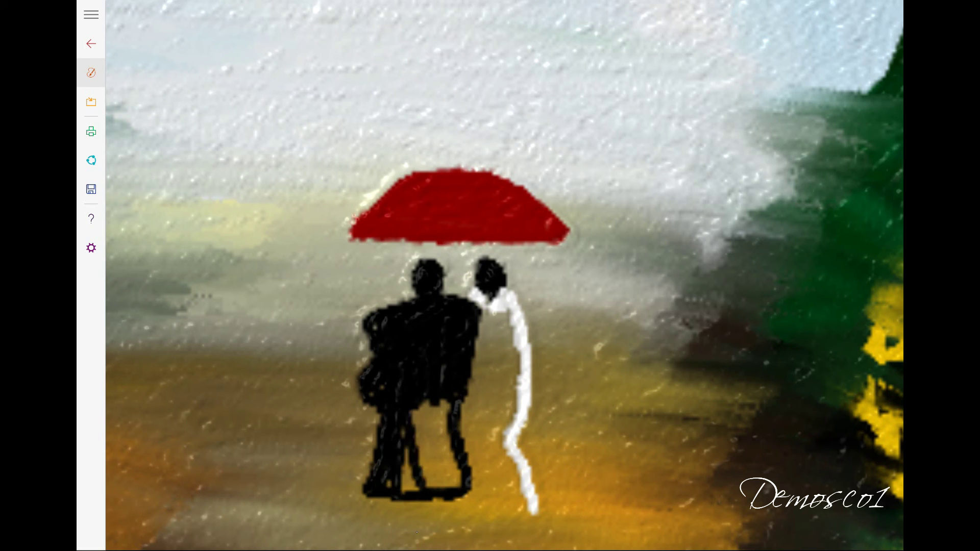
pyautogui.moveTo(434, 398); pyautogui.dragTo(439, 485)
pyautogui.moveTo(455, 452)
pyautogui.mouseDown()
pyautogui.moveTo(409, 490)
pyautogui.moveTo(431, 472)
pyautogui.mouseUp()
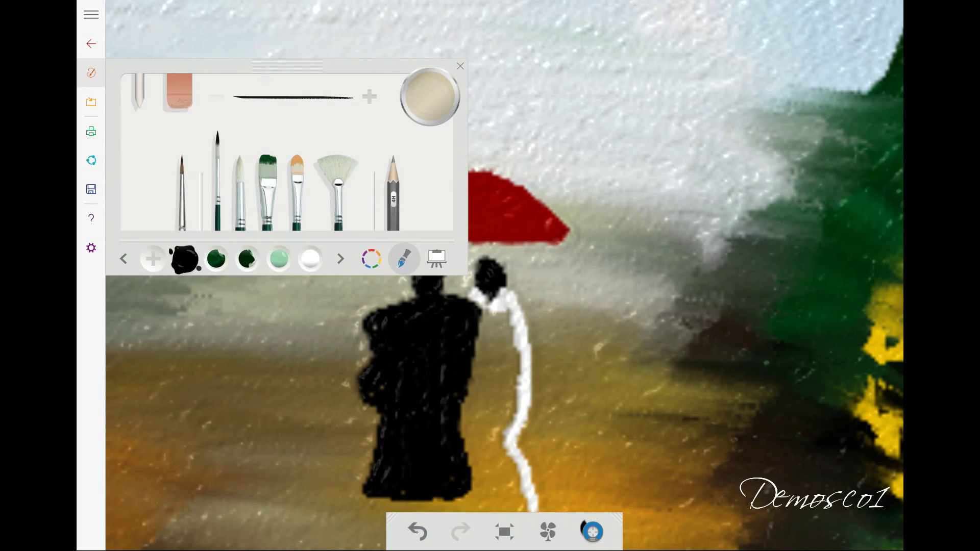
pyautogui.moveTo(493, 312)
pyautogui.mouseDown()
pyautogui.moveTo(480, 327)
pyautogui.moveTo(483, 393)
pyautogui.moveTo(521, 414)
pyautogui.moveTo(472, 424)
pyautogui.moveTo(516, 439)
pyautogui.mouseUp()
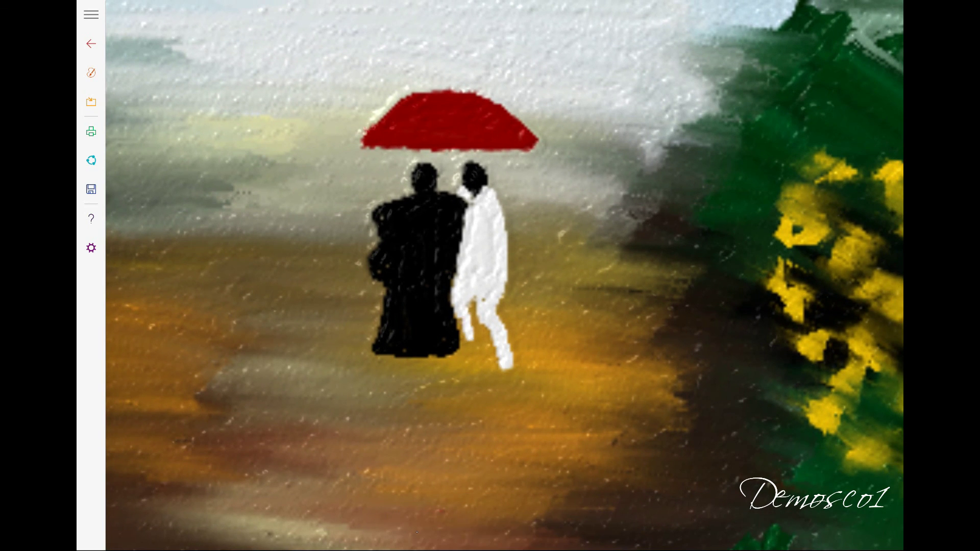
# Widen the white figure's dress and give the dark figure thick black legs
pyautogui.moveTo(465, 312)
pyautogui.mouseDown()
pyautogui.moveTo(493, 352)
pyautogui.moveTo(462, 337)
pyautogui.moveTo(480, 378)
pyautogui.moveTo(505, 370)
pyautogui.mouseUp()
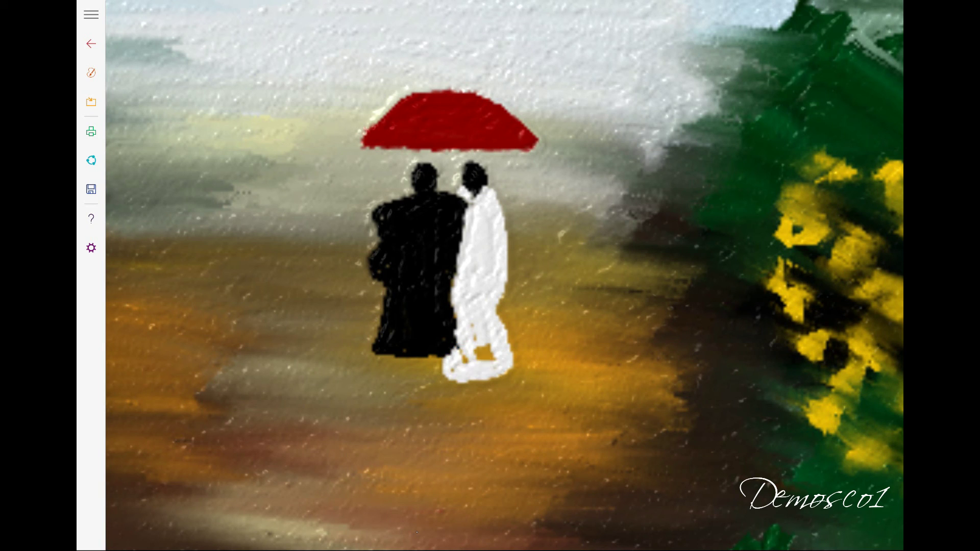
pyautogui.moveTo(454, 352); pyautogui.dragTo(477, 365)
pyautogui.click(591, 529)
pyautogui.click(182, 258)
pyautogui.moveTo(386, 357)
pyautogui.mouseDown()
pyautogui.moveTo(384, 396)
pyautogui.moveTo(397, 419)
pyautogui.mouseUp()
pyautogui.moveTo(427, 358)
pyautogui.mouseDown()
pyautogui.moveTo(434, 446)
pyautogui.moveTo(393, 416)
pyautogui.mouseUp()
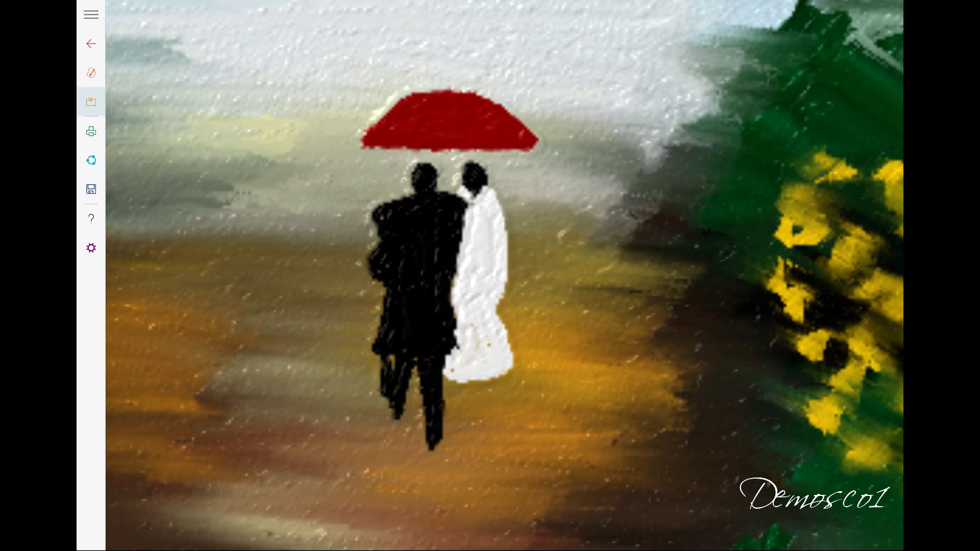
pyautogui.moveTo(391, 383); pyautogui.dragTo(390, 450)
# Paint thick black legs under the white figure
pyautogui.click(590, 531)
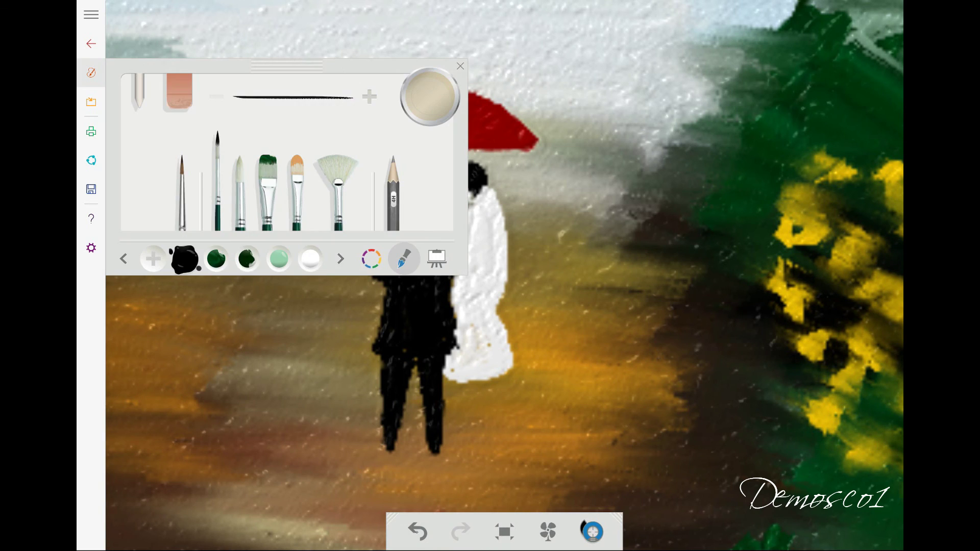
pyautogui.click(184, 258)
pyautogui.moveTo(447, 377); pyautogui.dragTo(468, 423)
pyautogui.click(479, 395)
pyautogui.moveTo(507, 374); pyautogui.dragTo(472, 462)
pyautogui.moveTo(495, 411); pyautogui.dragTo(485, 460)
pyautogui.moveTo(457, 380); pyautogui.dragTo(478, 459)
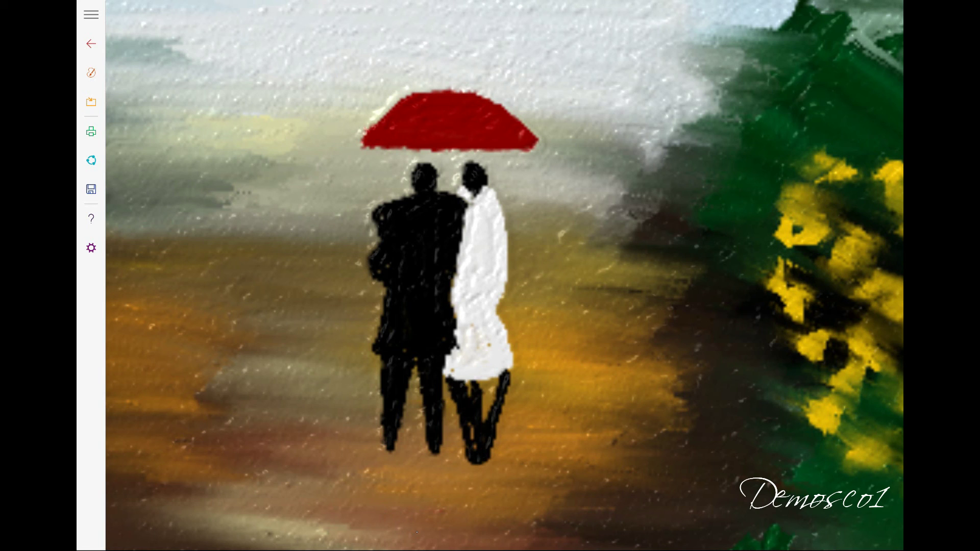
pyautogui.moveTo(500, 378); pyautogui.dragTo(485, 421)
# Fill a red triangular patch between the white figure's legs
pyautogui.click(591, 531)
pyautogui.click(247, 256)
pyautogui.moveTo(483, 386); pyautogui.dragTo(480, 437)
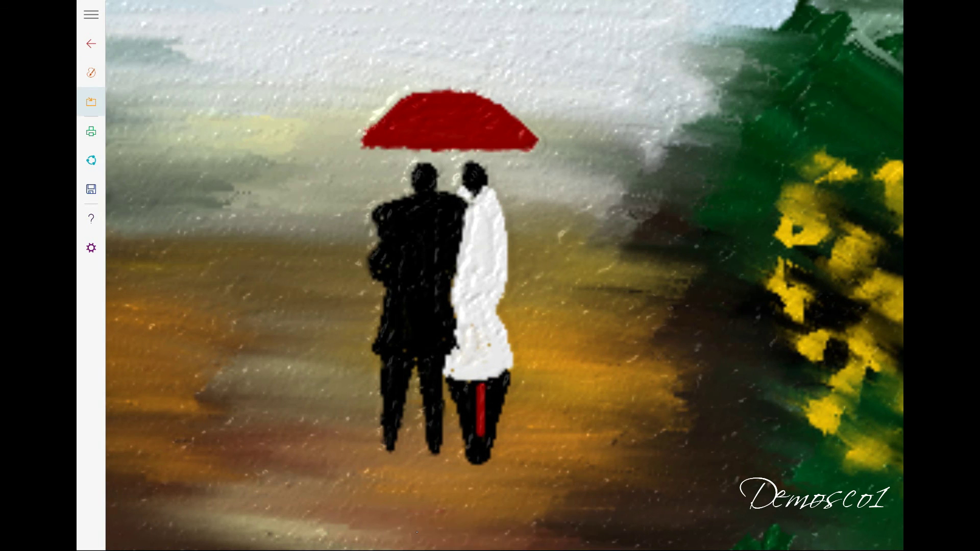
pyautogui.click(590, 531)
pyautogui.moveTo(475, 388)
pyautogui.mouseDown()
pyautogui.moveTo(473, 447)
pyautogui.moveTo(480, 432)
pyautogui.mouseUp()
pyautogui.moveTo(500, 386); pyautogui.dragTo(487, 424)
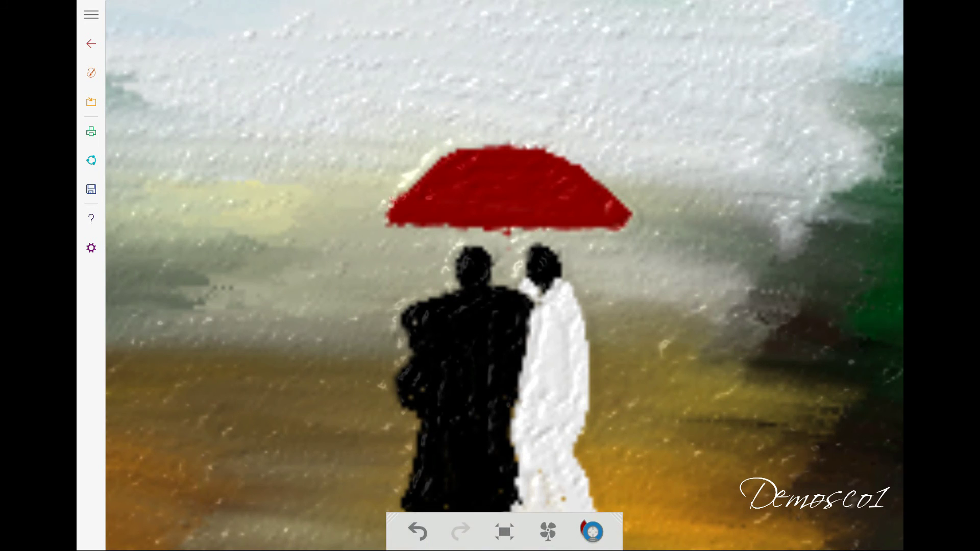
# Undo a stray stroke above the umbrella and fit the finished painting to the screen
pyautogui.moveTo(485, 148); pyautogui.dragTo(465, 43)
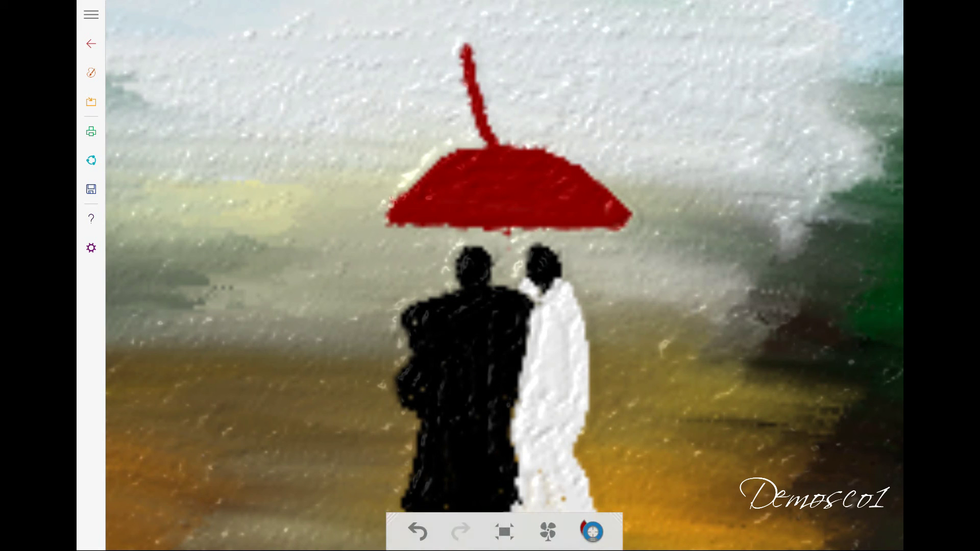
pyautogui.hotkey('ctrl', 'z')
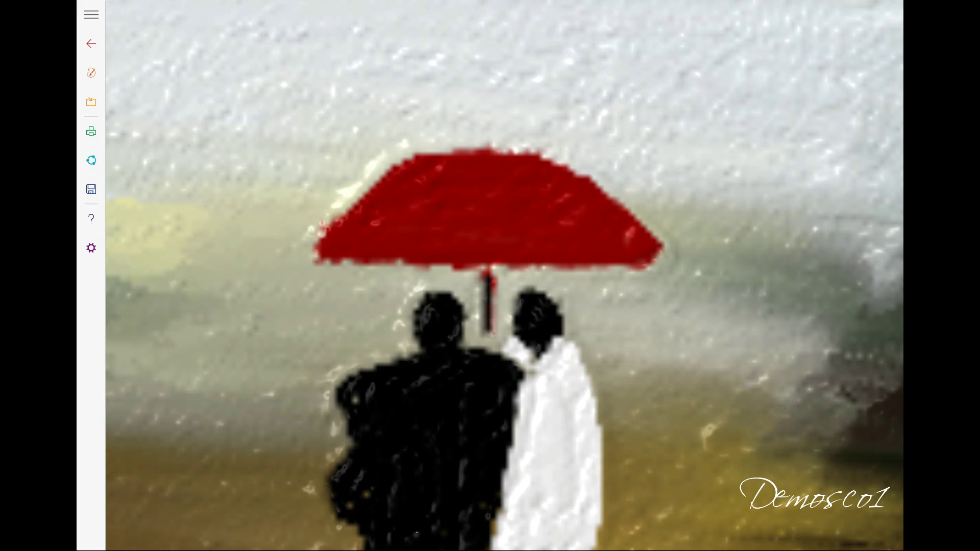
pyautogui.rightClick(417, 534)
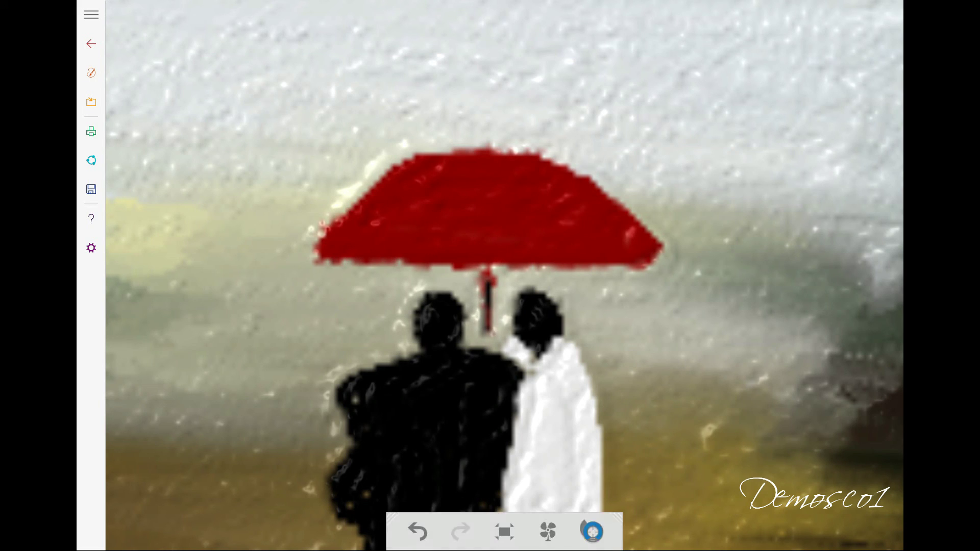
pyautogui.click(504, 532)
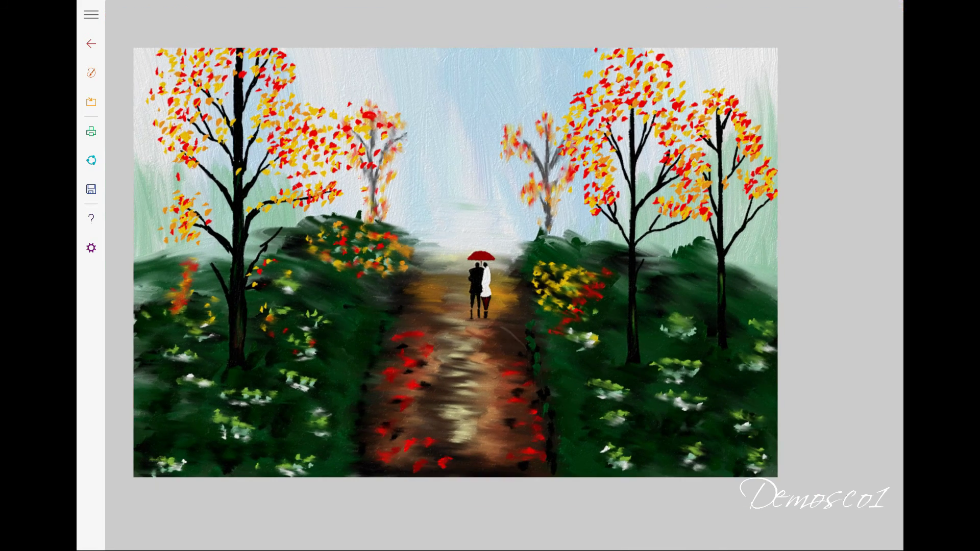
pyautogui.rightClick(513, 335)
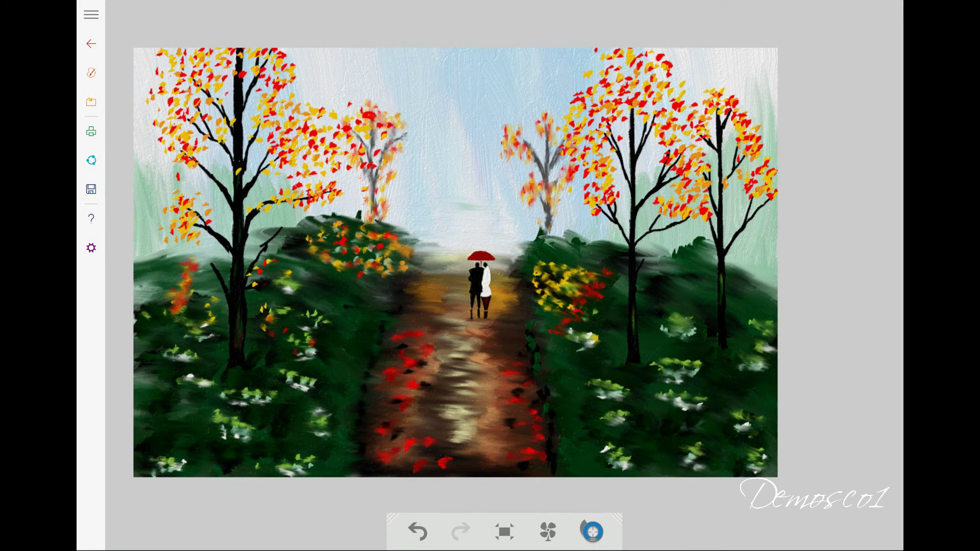
pyautogui.click(91, 102)
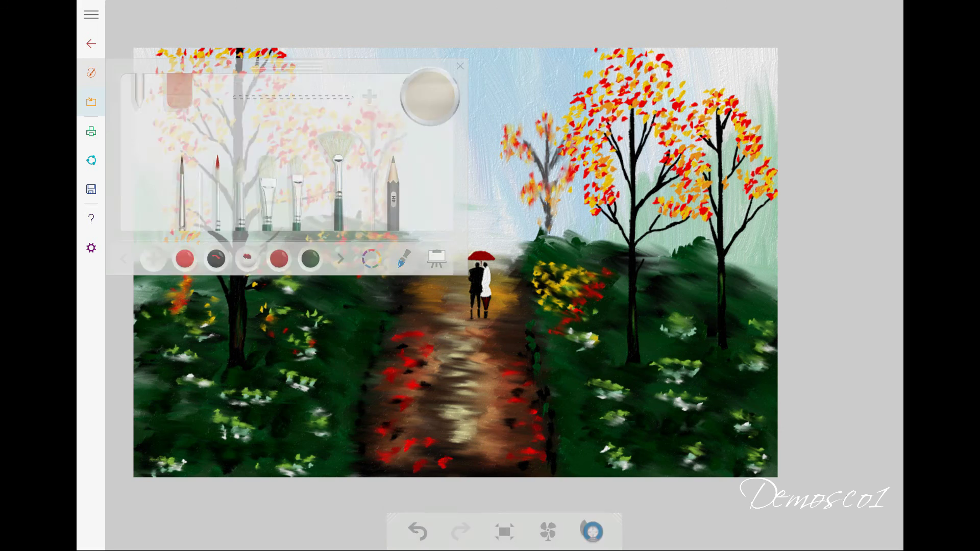
pyautogui.click(417, 532)
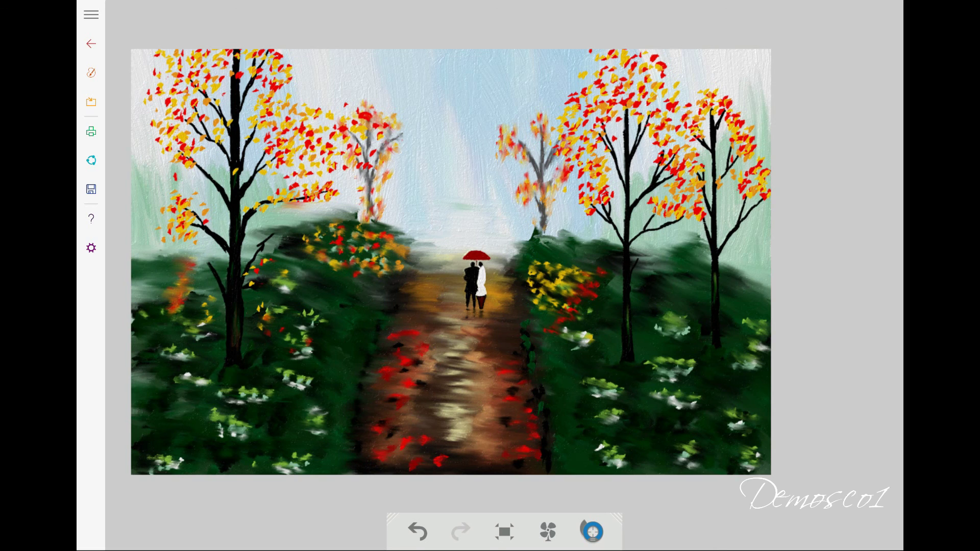
pyautogui.click(90, 72)
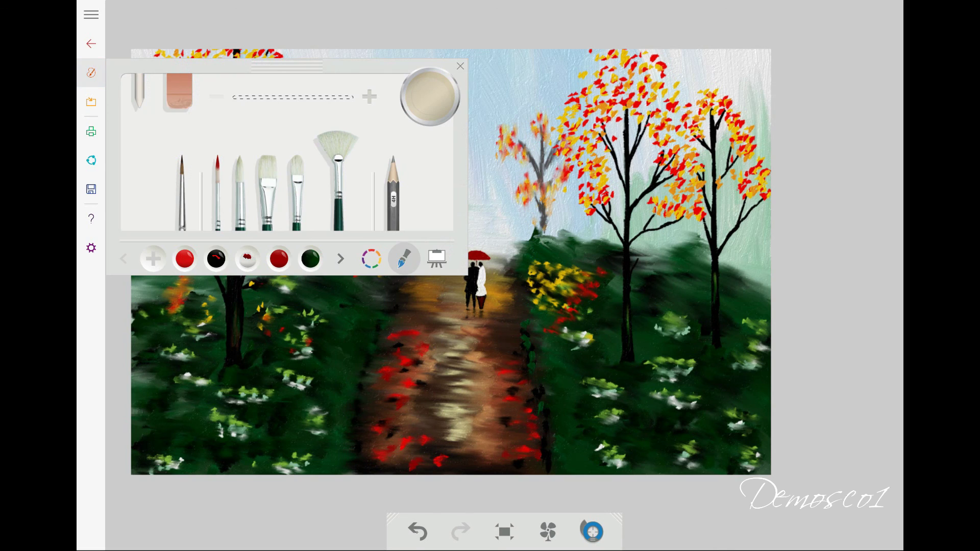